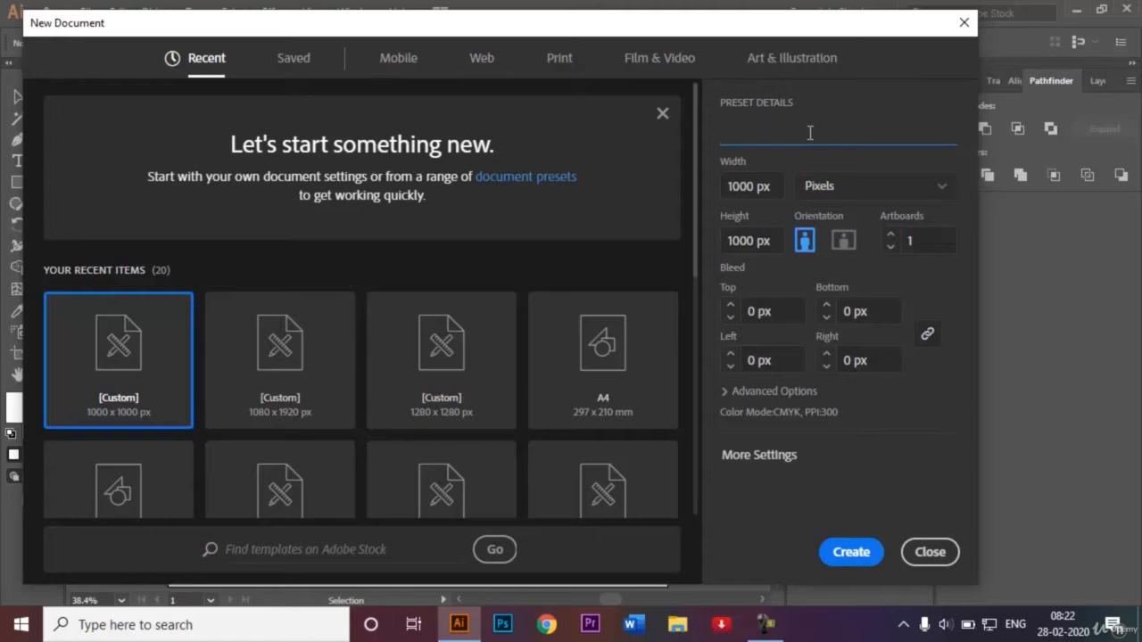
- Create a new document named "Cube Logo", 1000 x 1000 px, with pixels as the unit
{"action": "type", "text": "Cube Logo"}
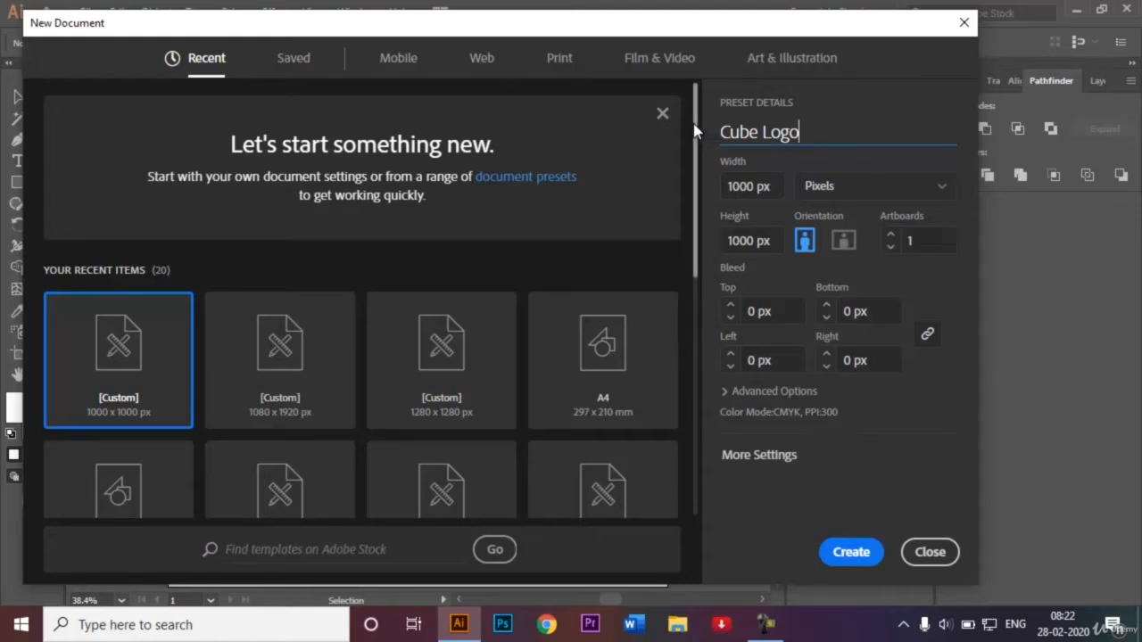
{"action": "left_click_drag", "start_coordinate": [694, 130], "coordinate": [700, 169]}
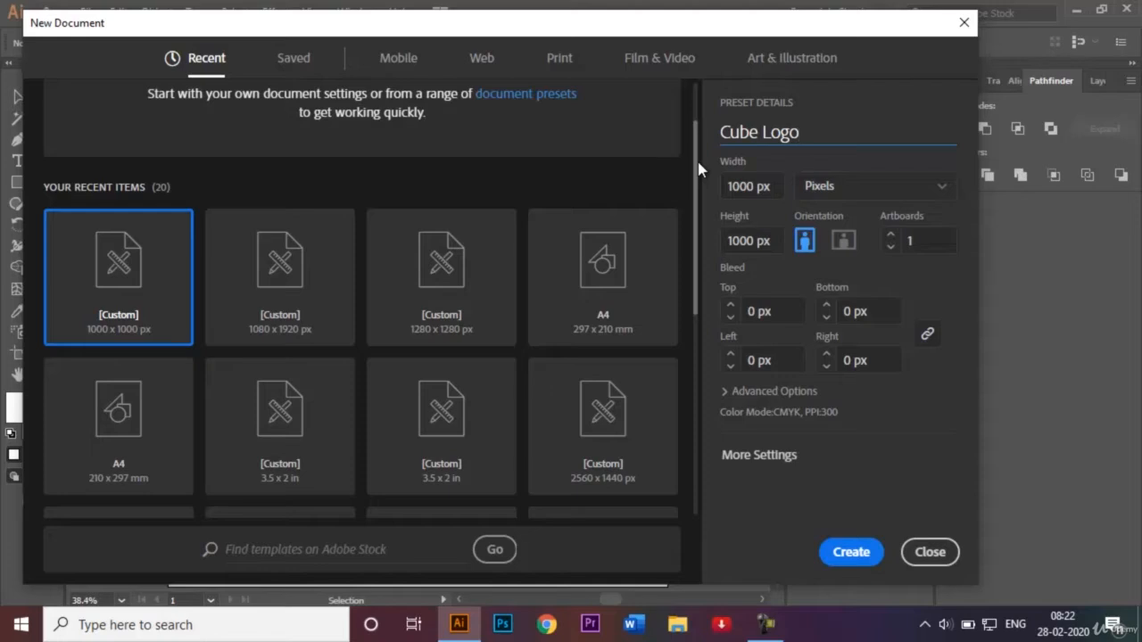
{"action": "scroll", "coordinate": [445, 204], "scroll_direction": "up", "scroll_amount": 2}
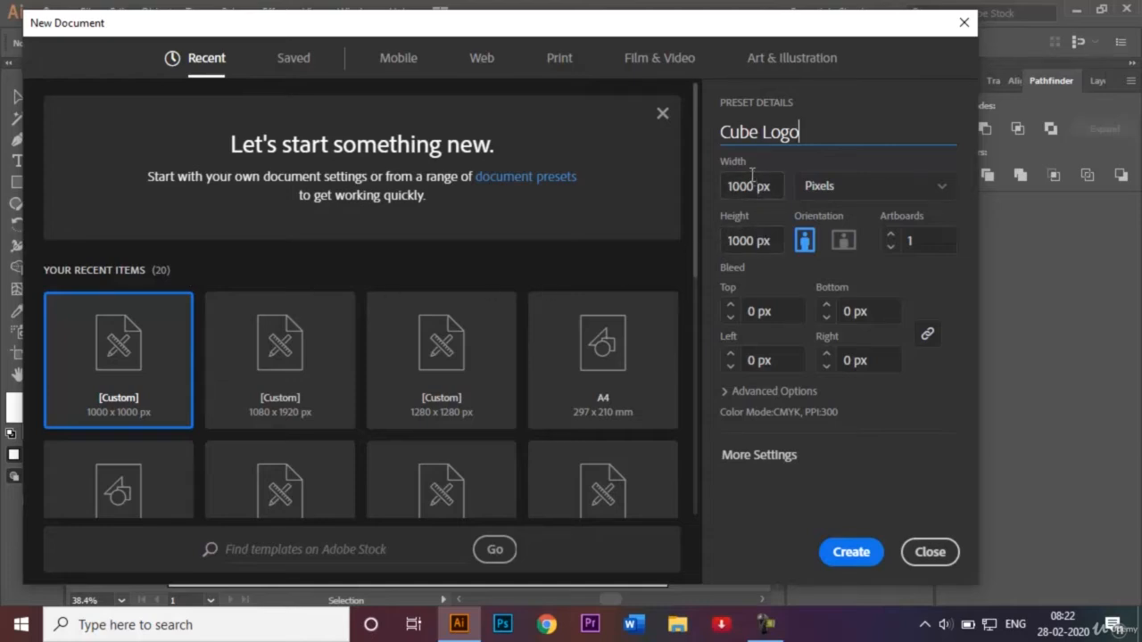
{"action": "left_click", "coordinate": [942, 192]}
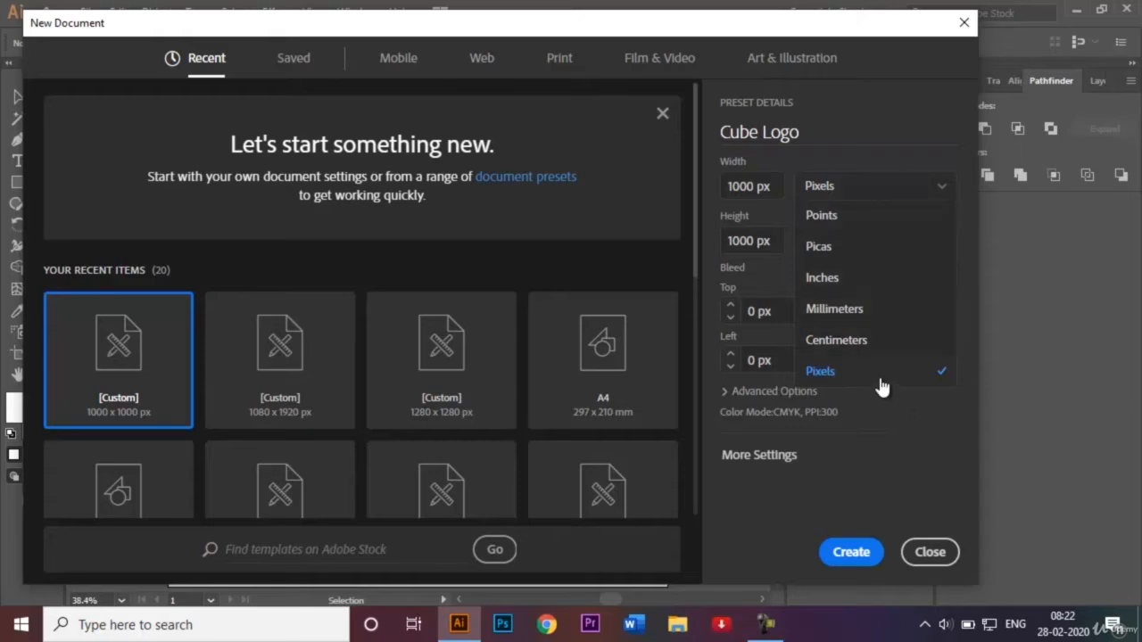
{"action": "left_click", "coordinate": [851, 552]}
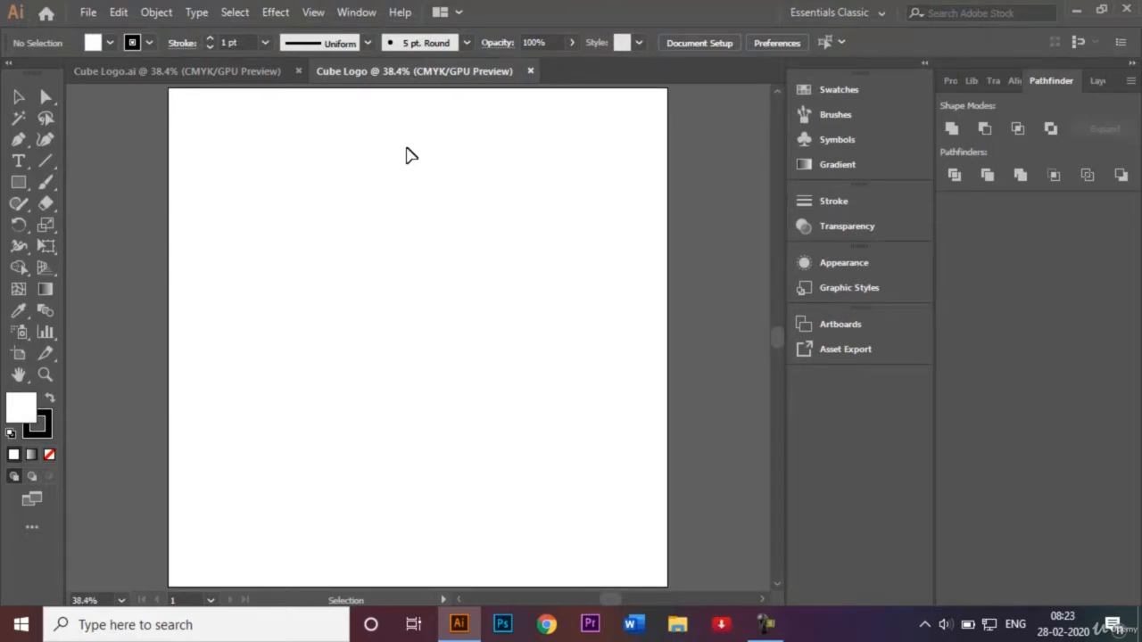
- Check whether Smart Guides are enabled for the document
{"action": "left_click", "coordinate": [314, 13]}
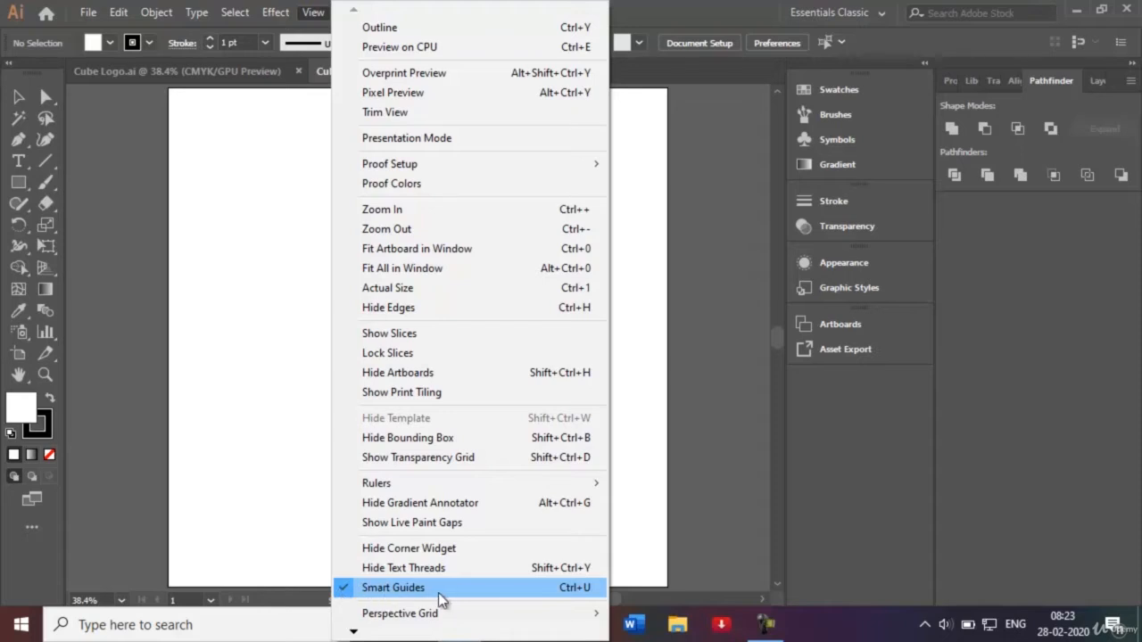
{"action": "left_click", "coordinate": [289, 512]}
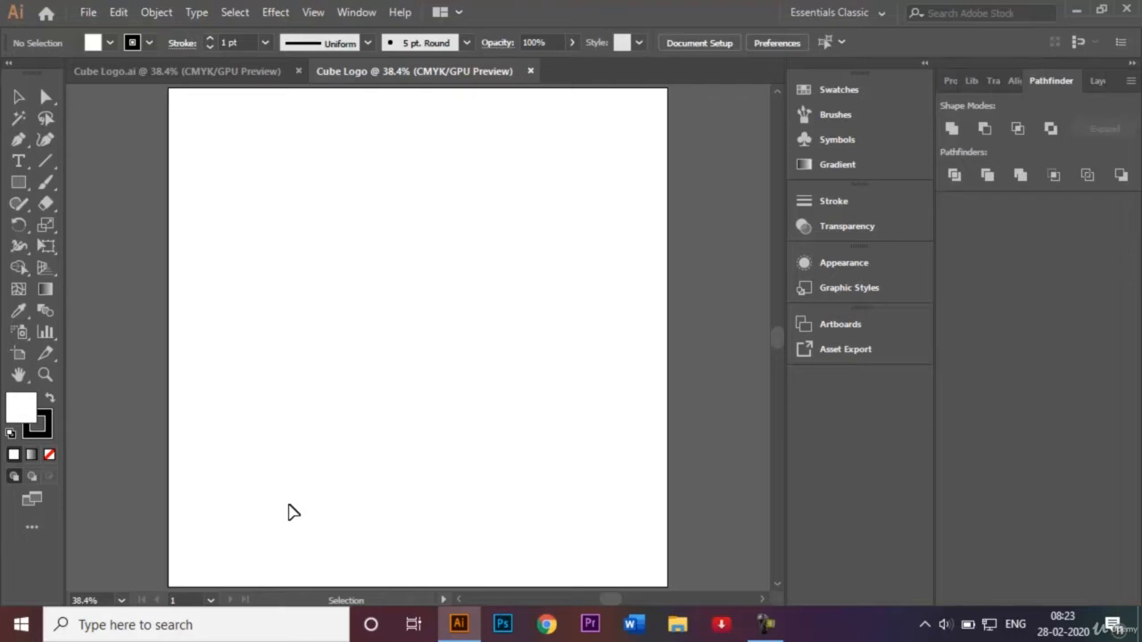
- Set up the Polygon tool with a black fill and no stroke
{"action": "left_click", "coordinate": [20, 182]}
{"action": "left_click", "coordinate": [24, 182]}
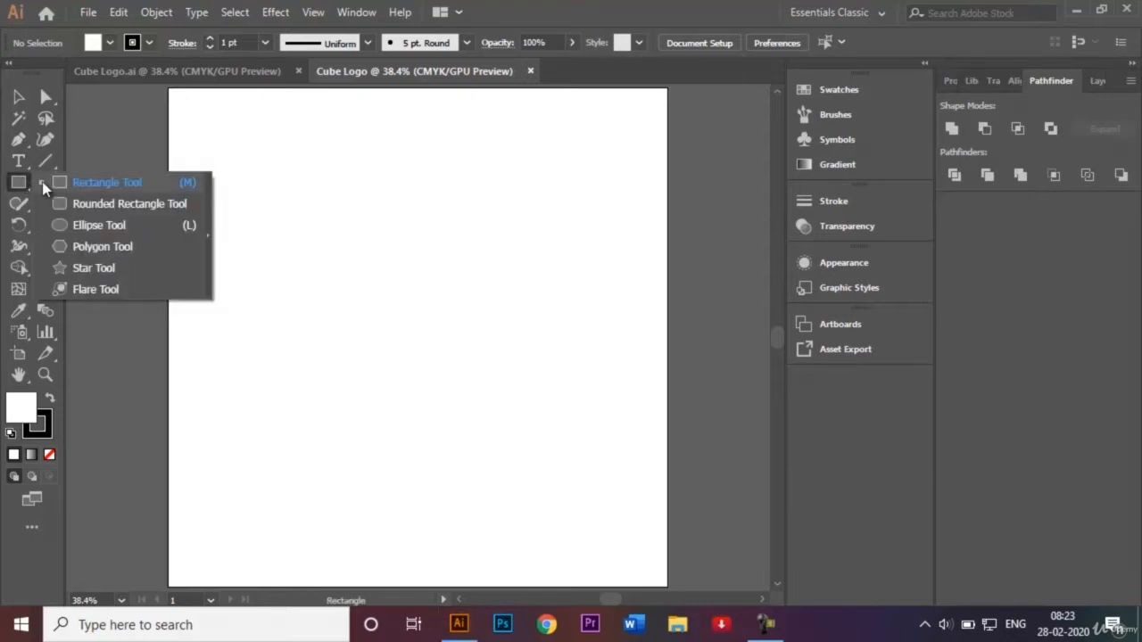
{"action": "left_click", "coordinate": [92, 253]}
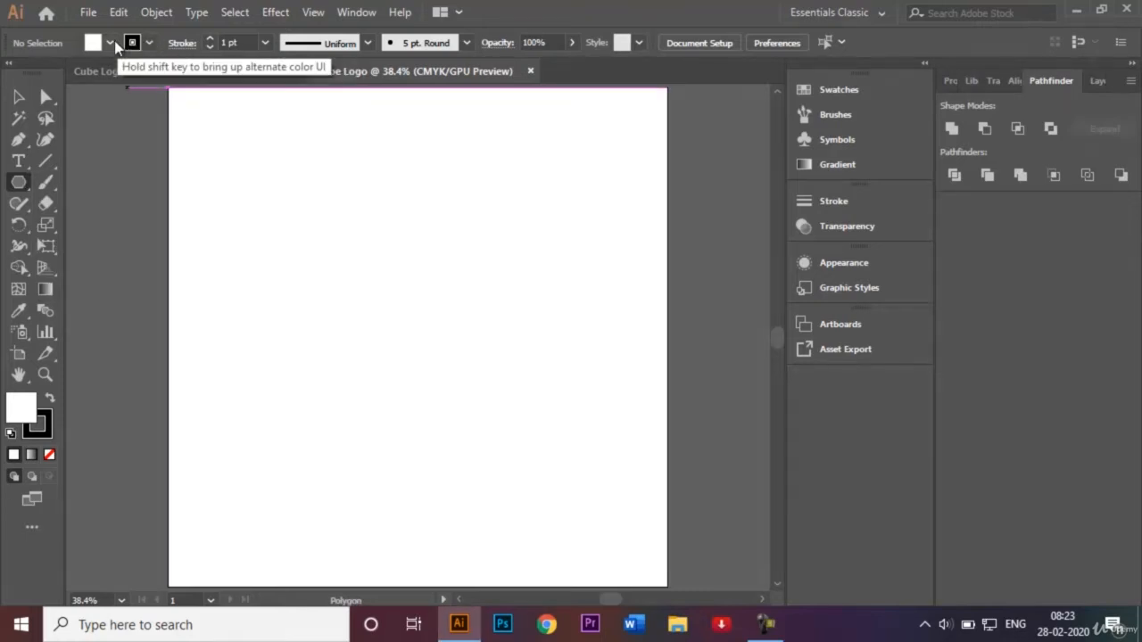
{"action": "left_click", "coordinate": [148, 42]}
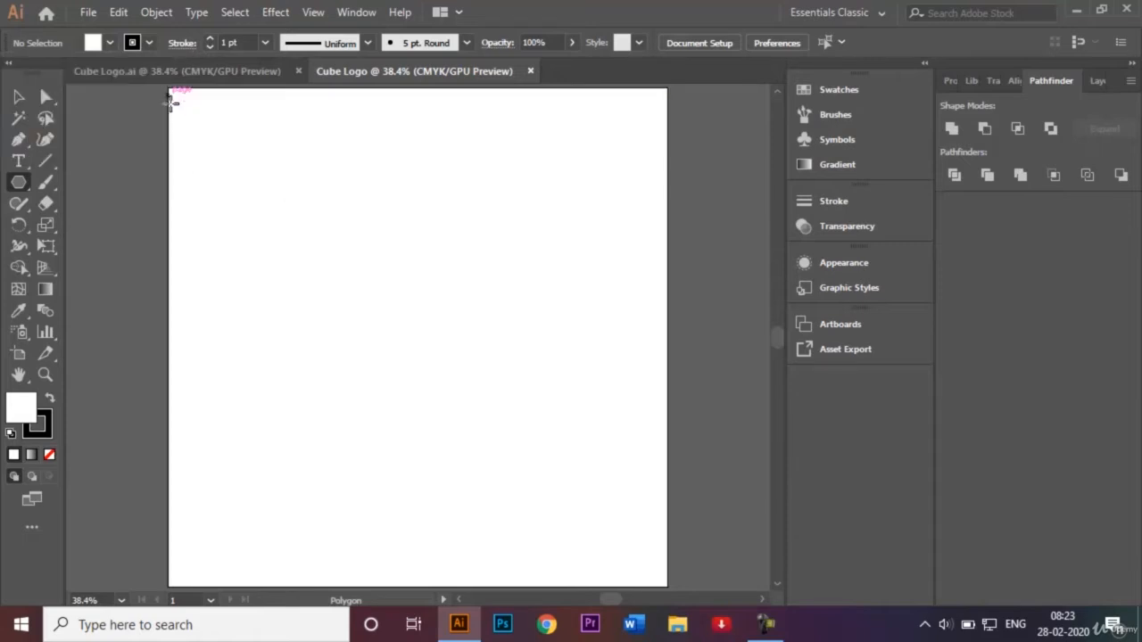
{"action": "left_click", "coordinate": [109, 43]}
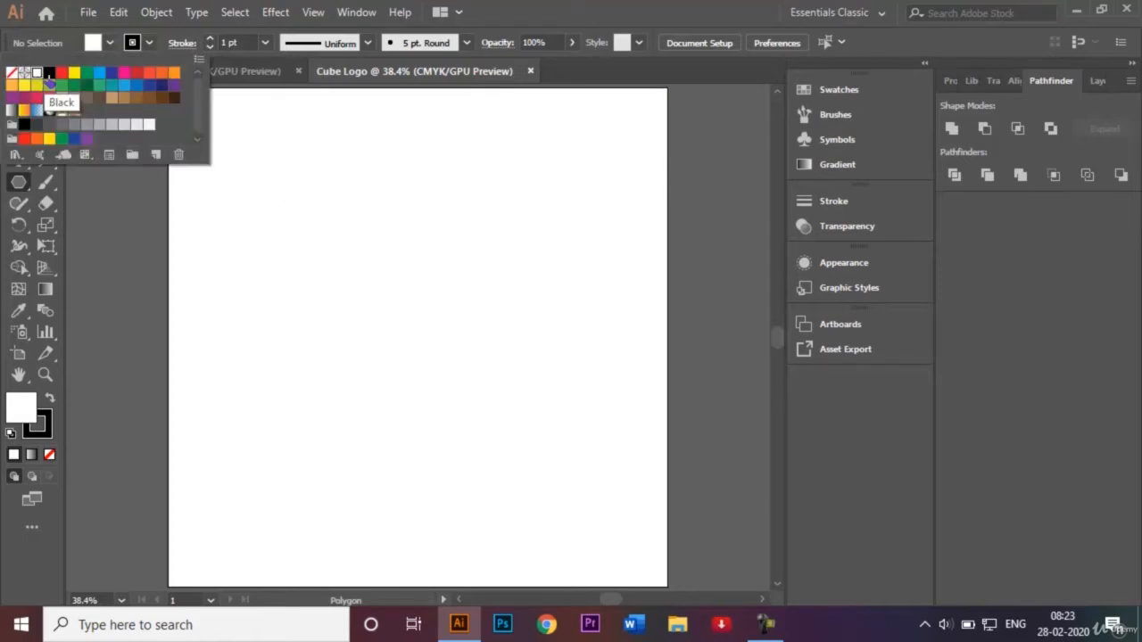
{"action": "left_click", "coordinate": [50, 78]}
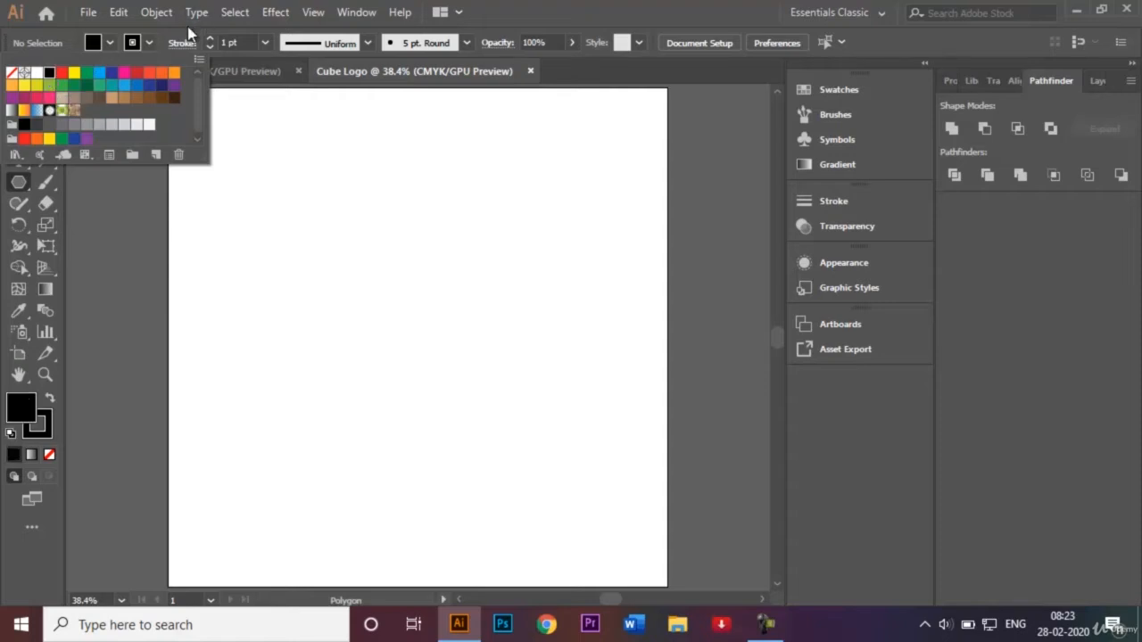
{"action": "left_click", "coordinate": [148, 43]}
{"action": "left_click", "coordinate": [148, 43]}
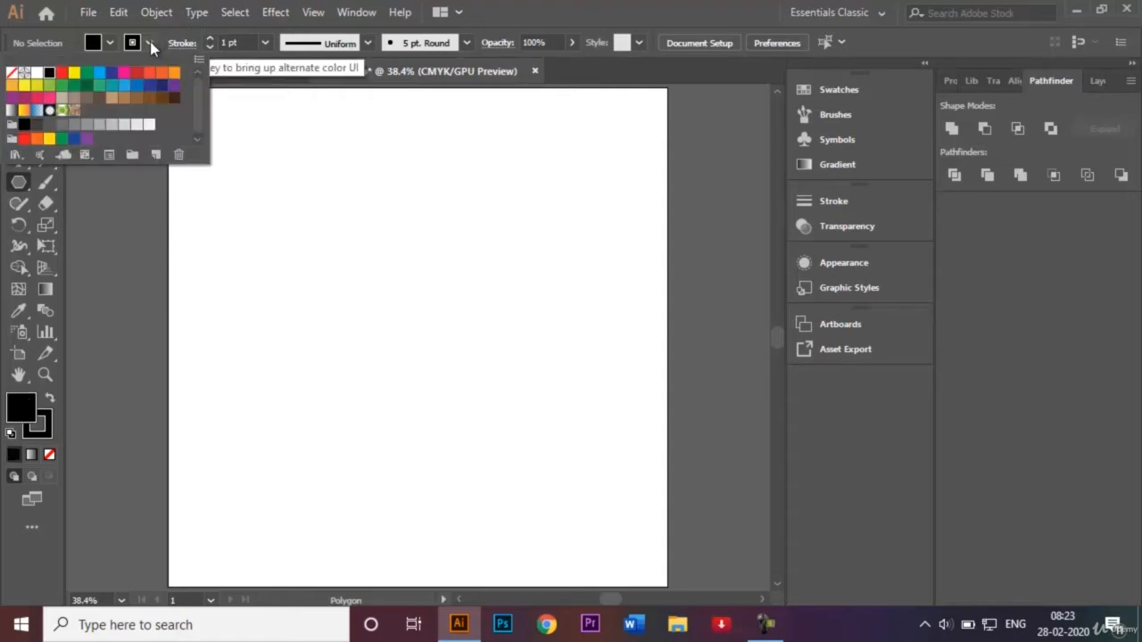
{"action": "left_click", "coordinate": [14, 76]}
{"action": "left_click", "coordinate": [400, 337]}
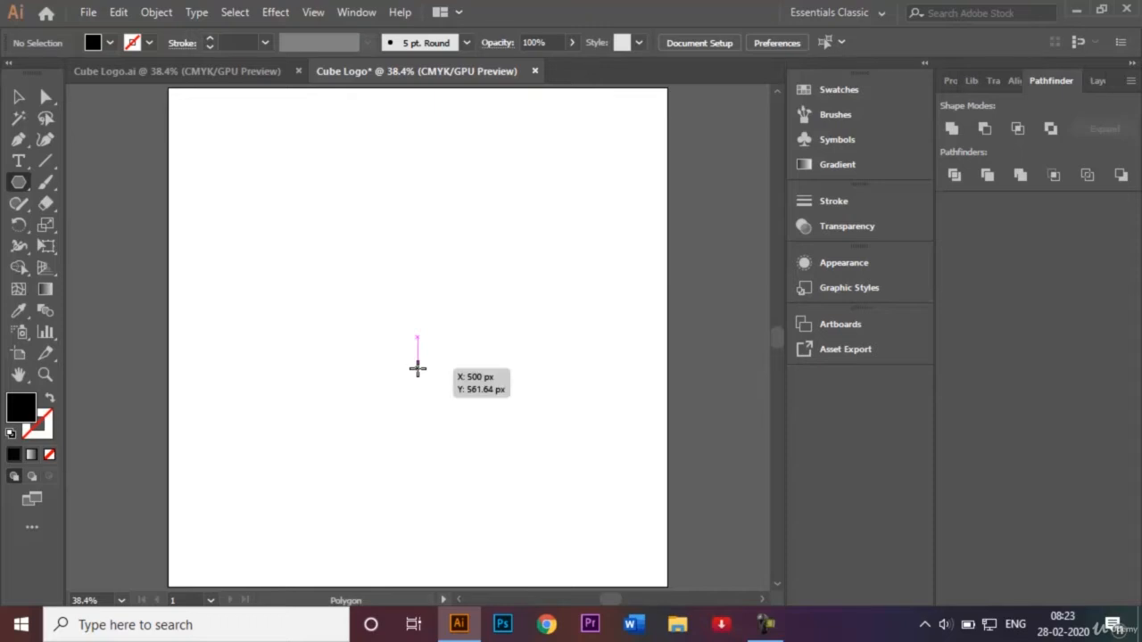
- Draw a hexagon with a radius of about 180 px from a centre at about X 500 px, Y 562 px, and deselect it
{"action": "left_click_drag", "start_coordinate": [417, 367], "coordinate": [490, 421]}
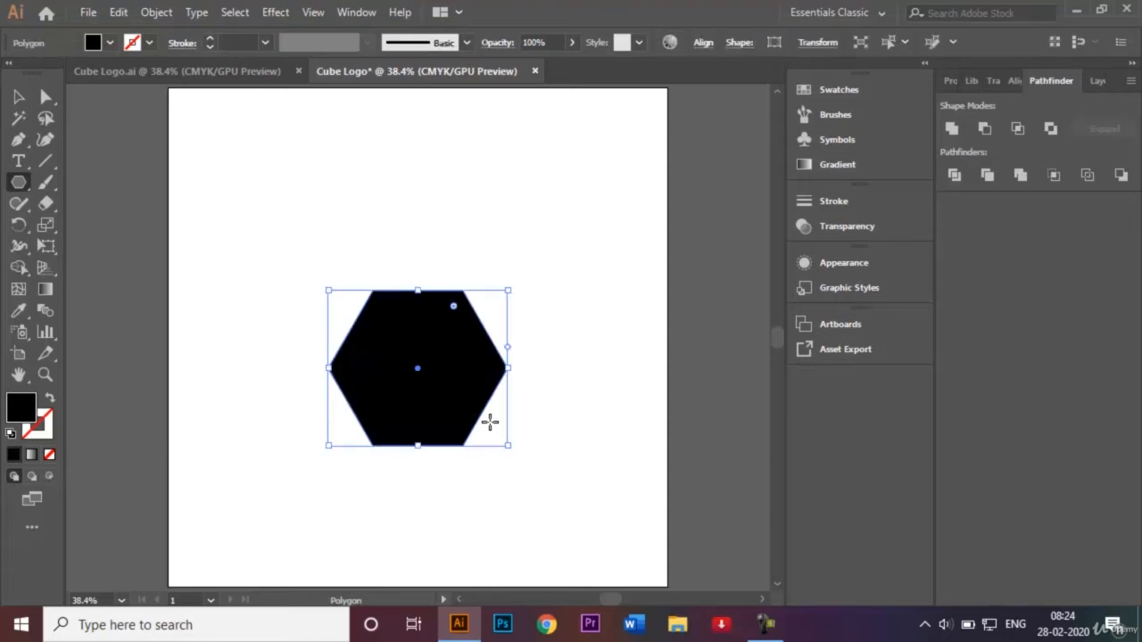
{"action": "left_click", "coordinate": [19, 96]}
{"action": "left_click", "coordinate": [250, 186]}
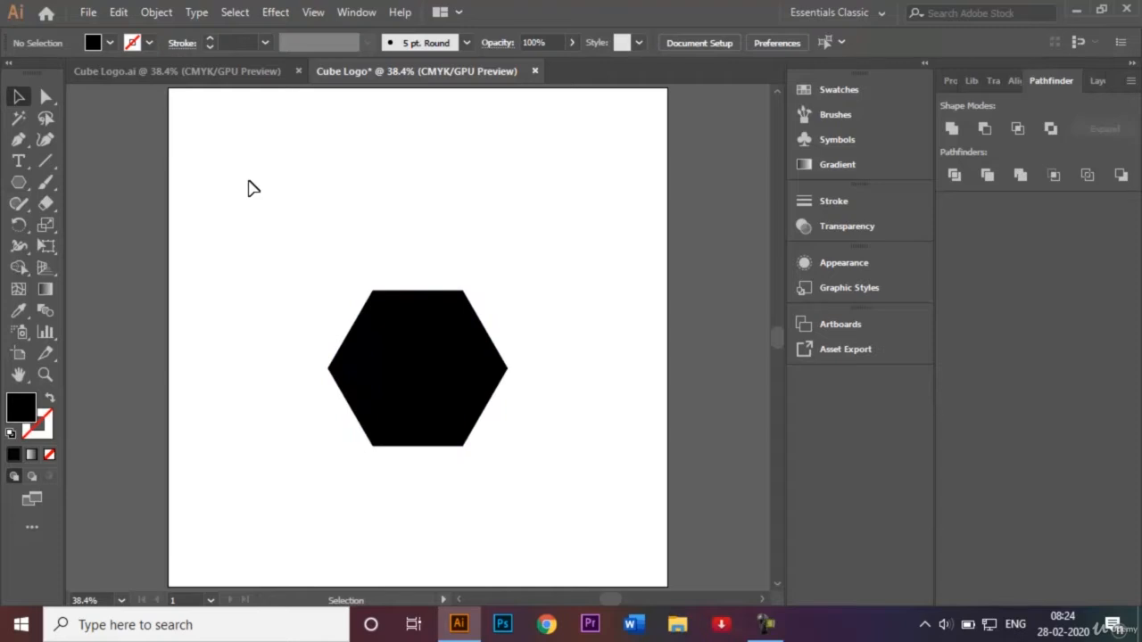
- Rotate the hexagon so that one corner points straight up and two of its sides are vertical
{"action": "left_click_drag", "start_coordinate": [357, 264], "coordinate": [459, 444]}
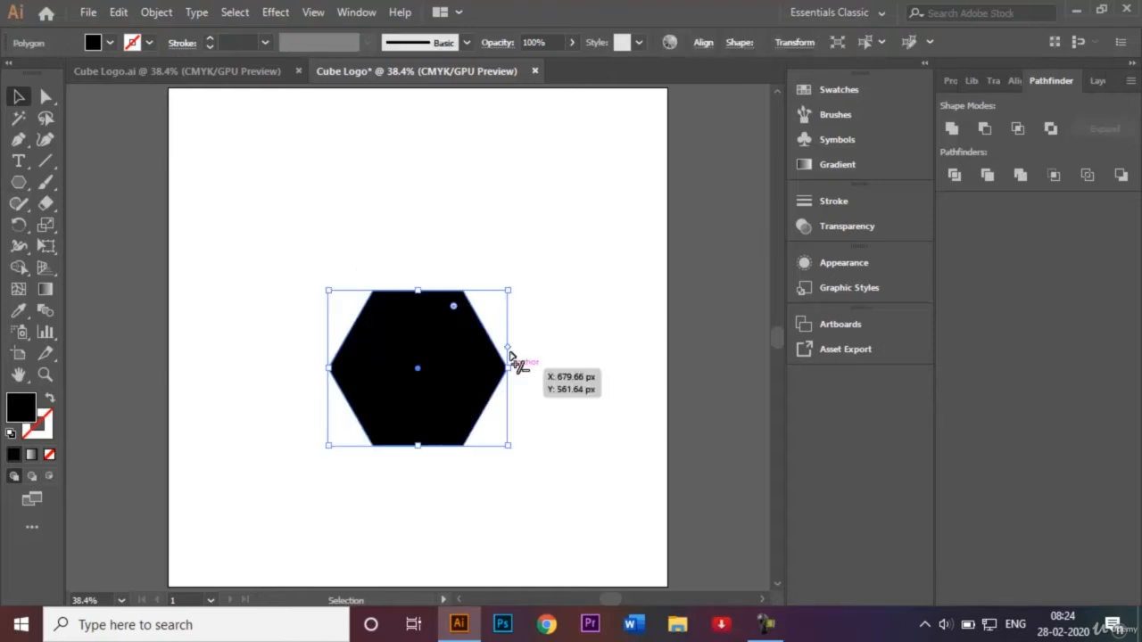
{"action": "left_click_drag", "start_coordinate": [509, 285], "coordinate": [535, 345]}
{"action": "key", "text": "ctrl+z"}
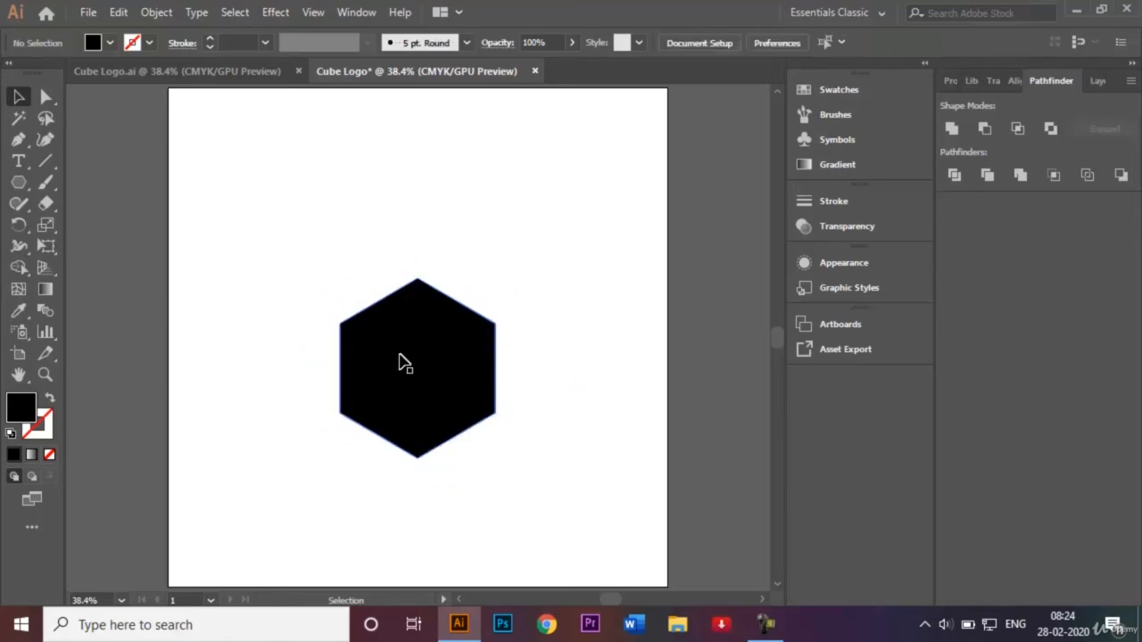
{"action": "key", "text": "ctrl+shift+z"}
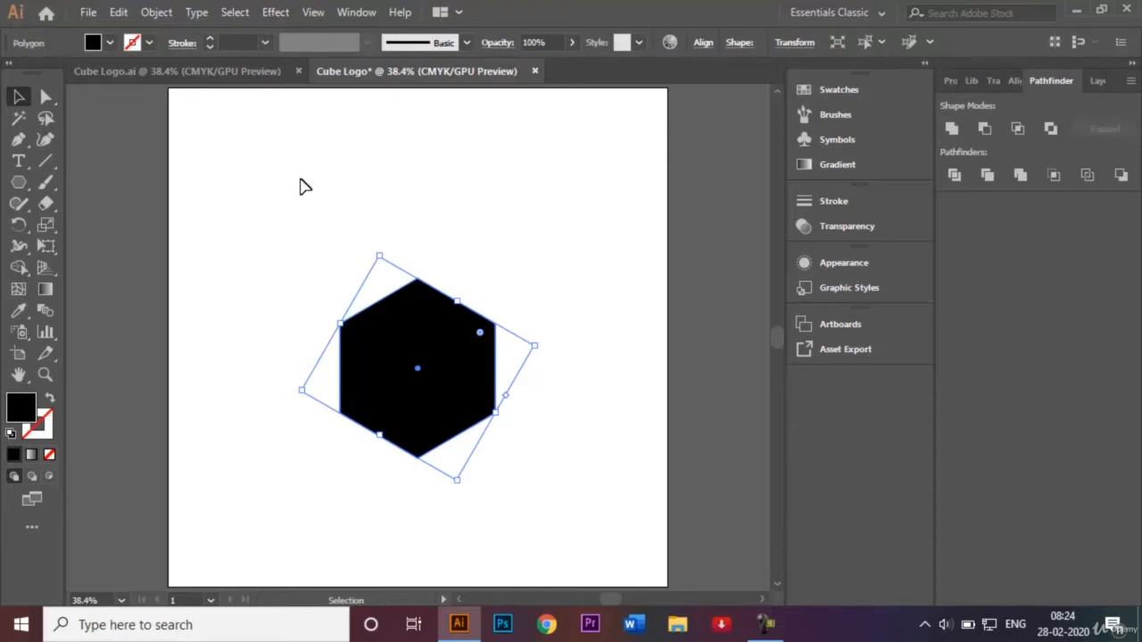
- Copy the rotated hexagon and paste the duplicate in front, exactly over the original
{"action": "left_click", "coordinate": [118, 14]}
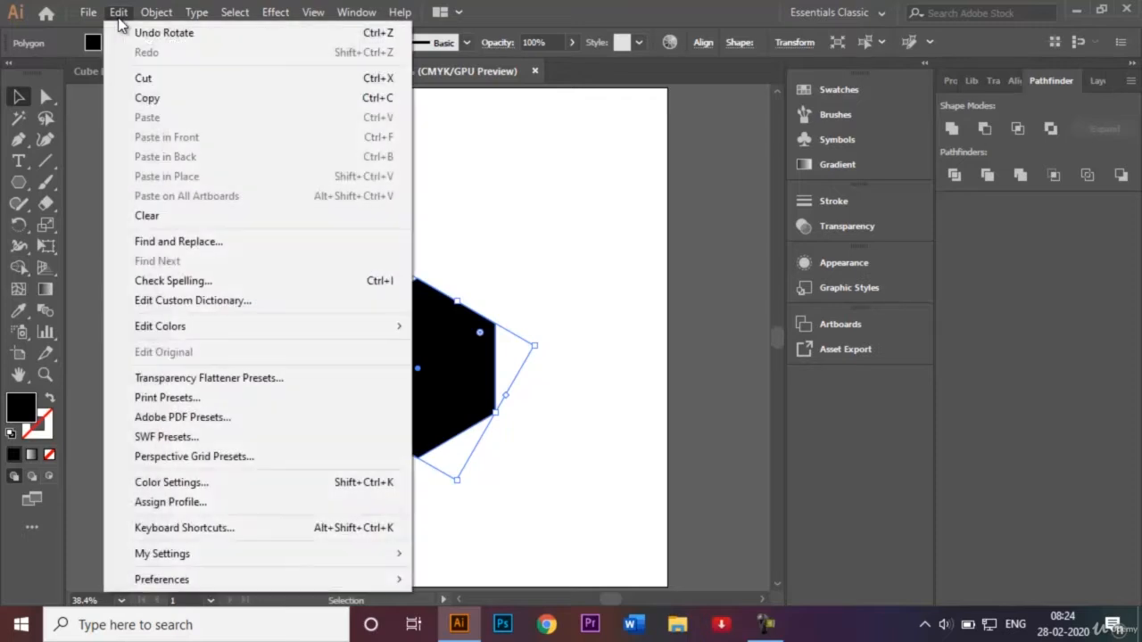
{"action": "left_click", "coordinate": [163, 100]}
{"action": "left_click", "coordinate": [126, 14]}
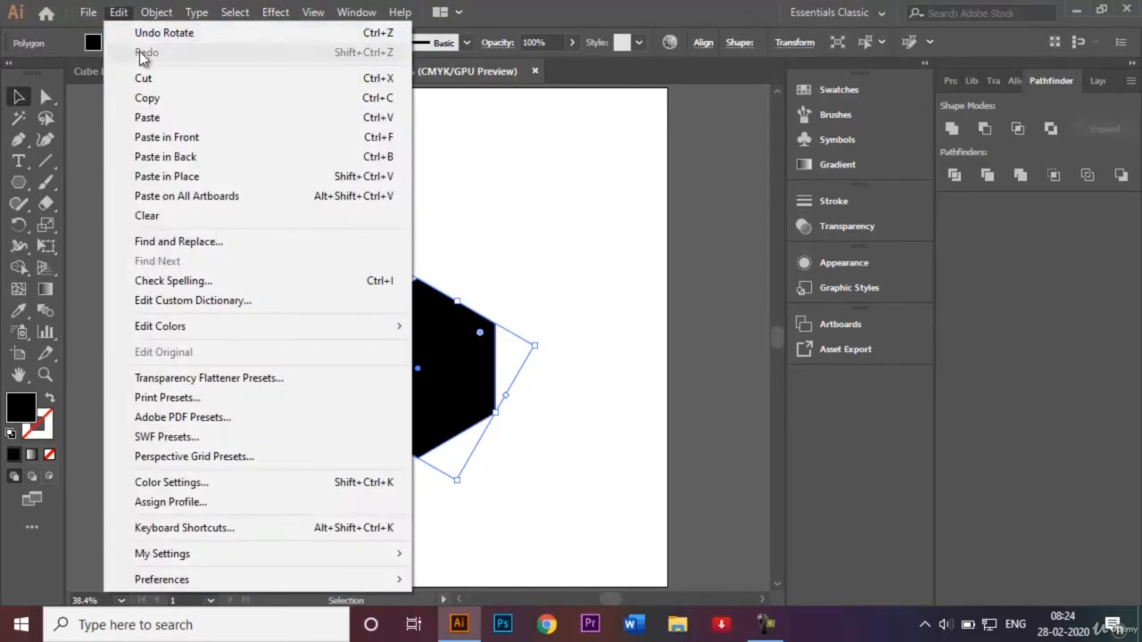
{"action": "left_click", "coordinate": [171, 138]}
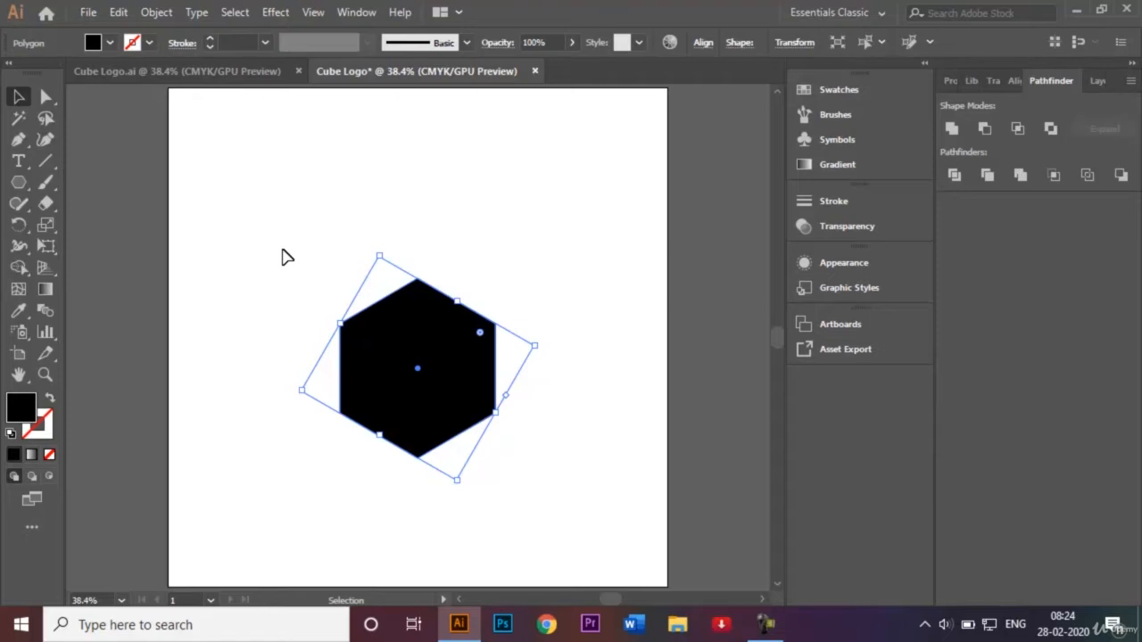
- Move the front hexagon straight up until its lowest corner meets the centre of the original hexagon, and check the overlap
{"action": "key", "text": "shift+Up"}
{"action": "key", "text": "shift+Up"}
{"action": "key", "text": "shift+Up"}
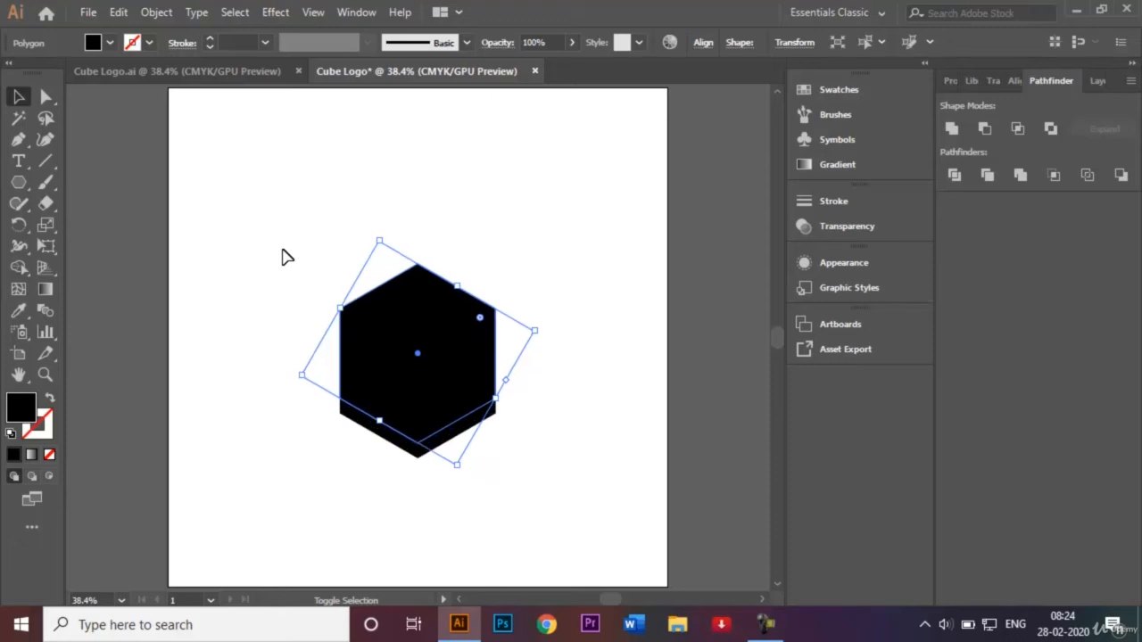
{"action": "key", "text": "shift+Up"}
{"action": "key", "text": "shift+Up"}
{"action": "key", "text": "shift+Up"}
{"action": "key", "text": "shift+Up"}
{"action": "key", "text": "shift+Up"}
{"action": "key", "text": "shift+Up"}
{"action": "key", "text": "shift+Up"}
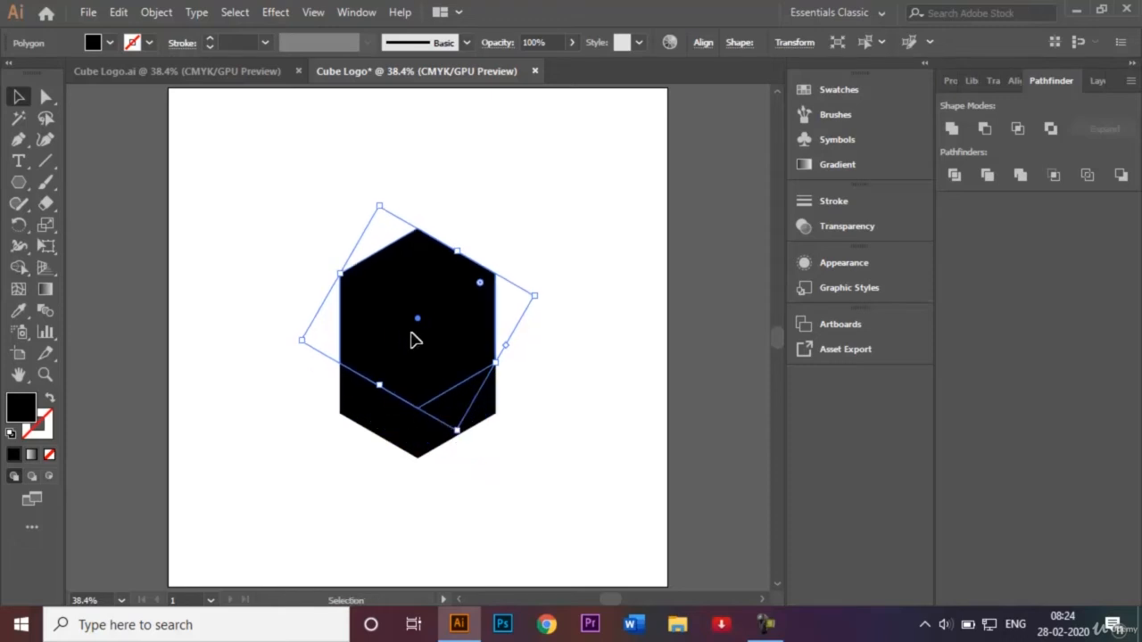
{"action": "left_click_drag", "start_coordinate": [413, 339], "coordinate": [416, 301]}
{"action": "left_click", "coordinate": [518, 308]}
{"action": "left_click_drag", "start_coordinate": [321, 216], "coordinate": [461, 408]}
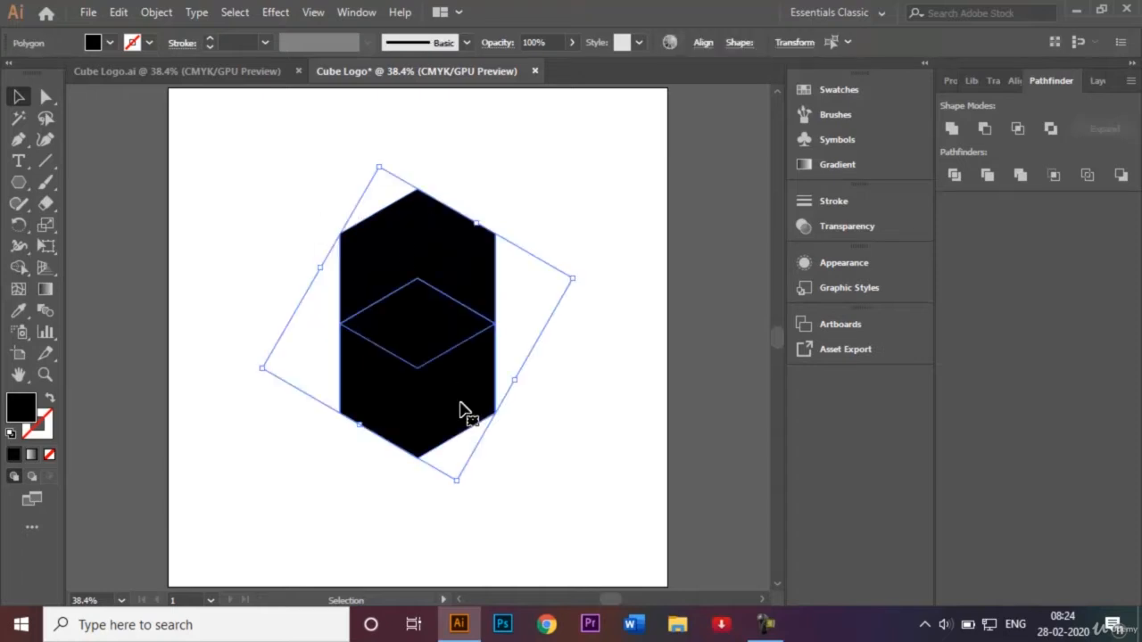
{"action": "left_click", "coordinate": [580, 416]}
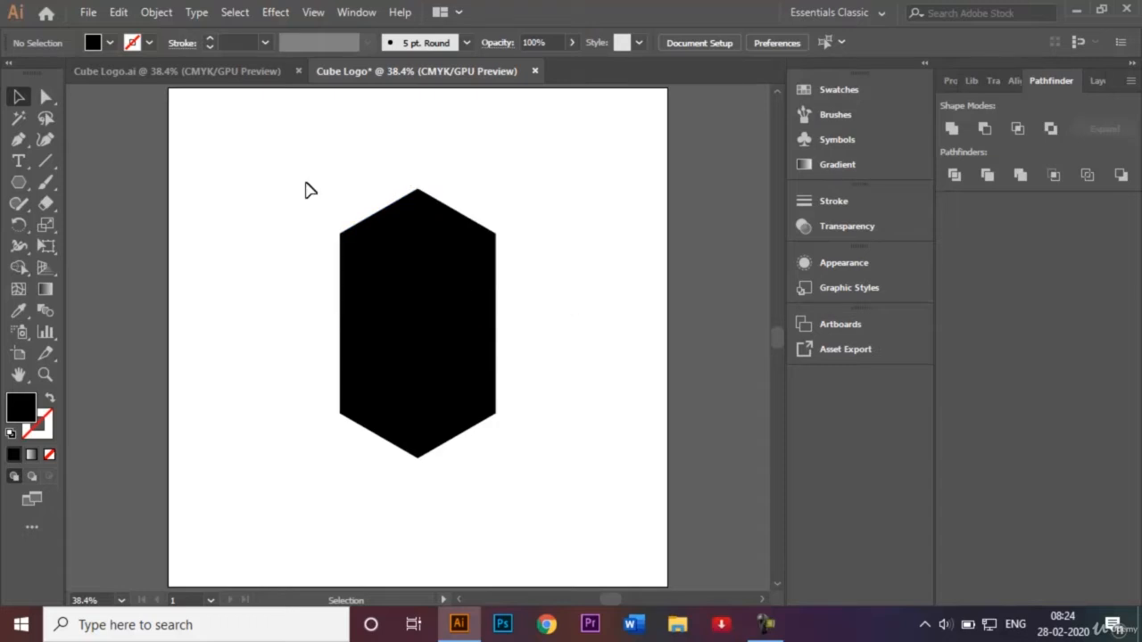
- Divide the two overlapping hexagons into separate pieces with the Pathfinder Divide operation
{"action": "left_click_drag", "start_coordinate": [288, 170], "coordinate": [560, 492]}
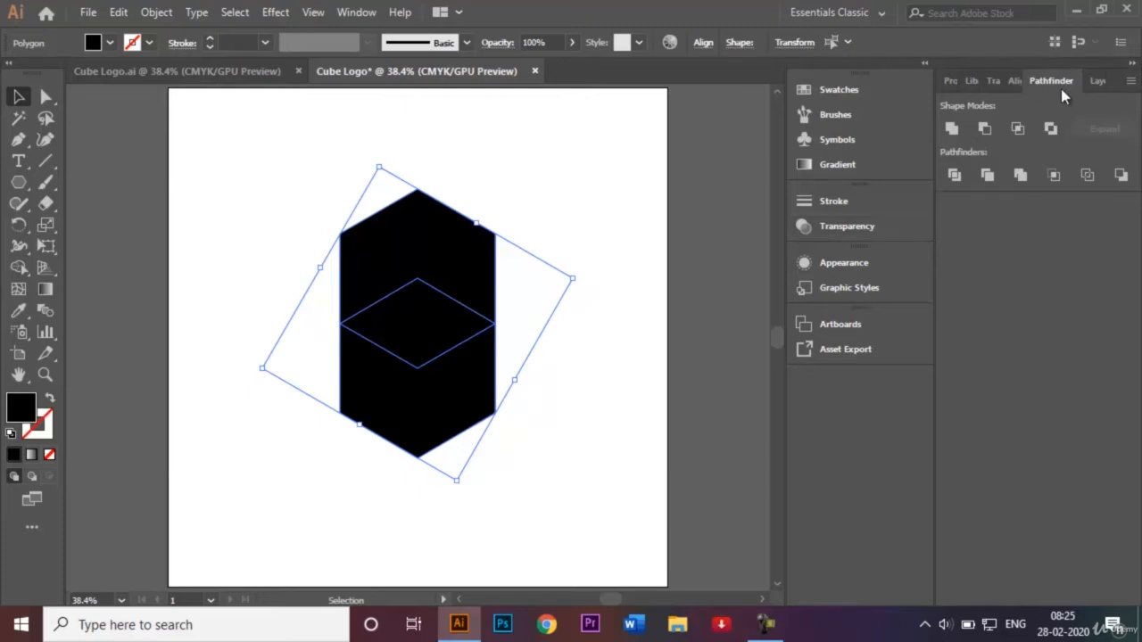
{"action": "left_click", "coordinate": [1096, 82]}
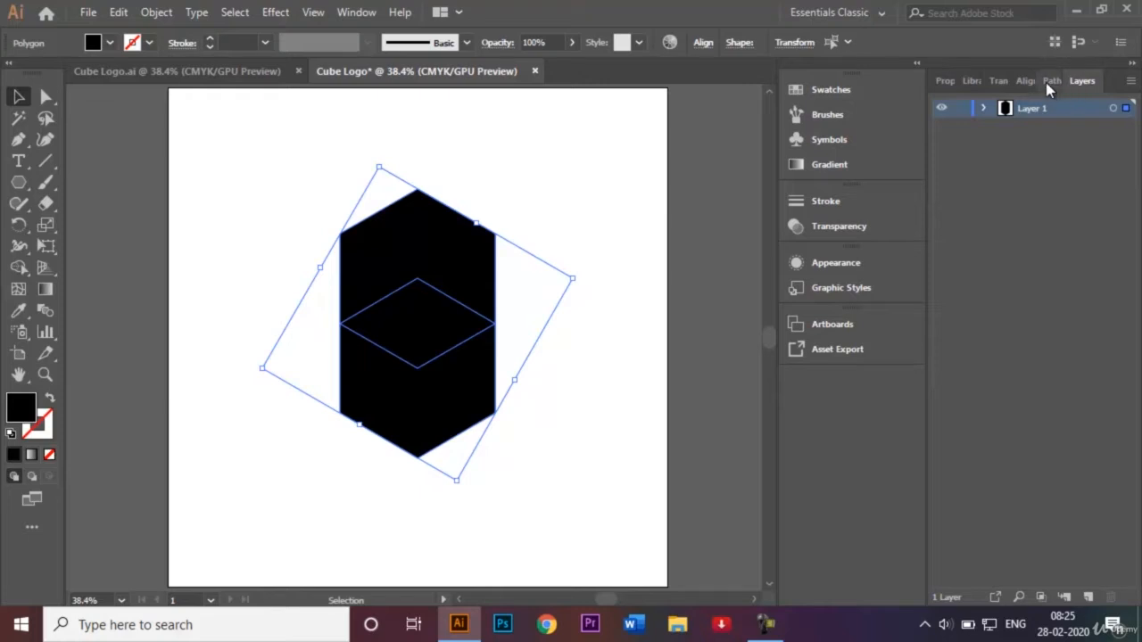
{"action": "left_click", "coordinate": [1049, 82]}
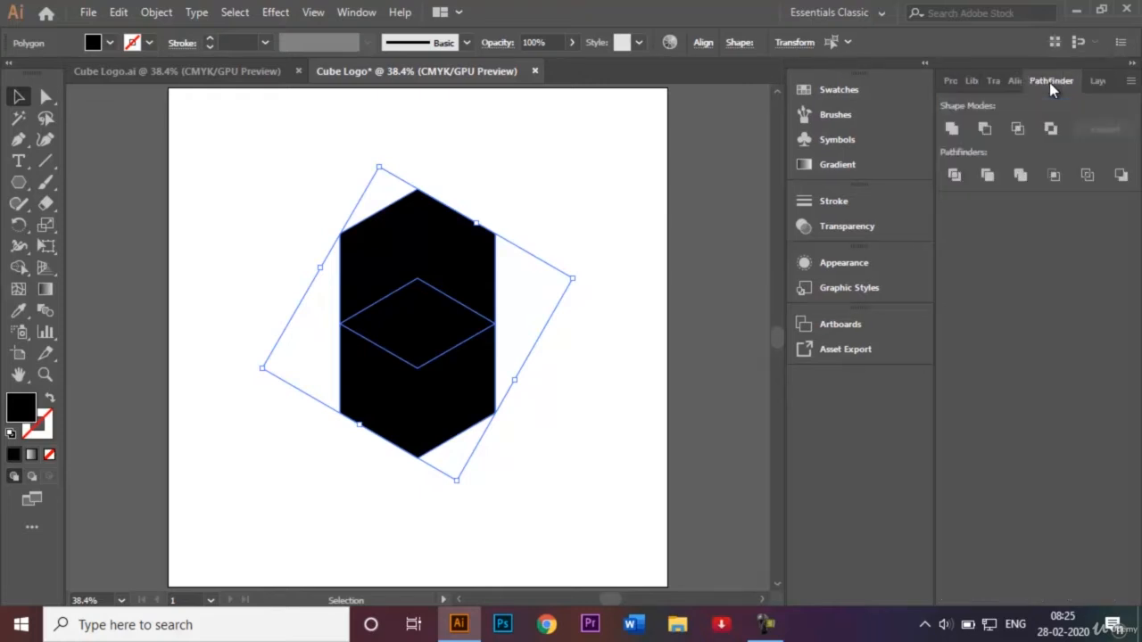
{"action": "left_click", "coordinate": [954, 176]}
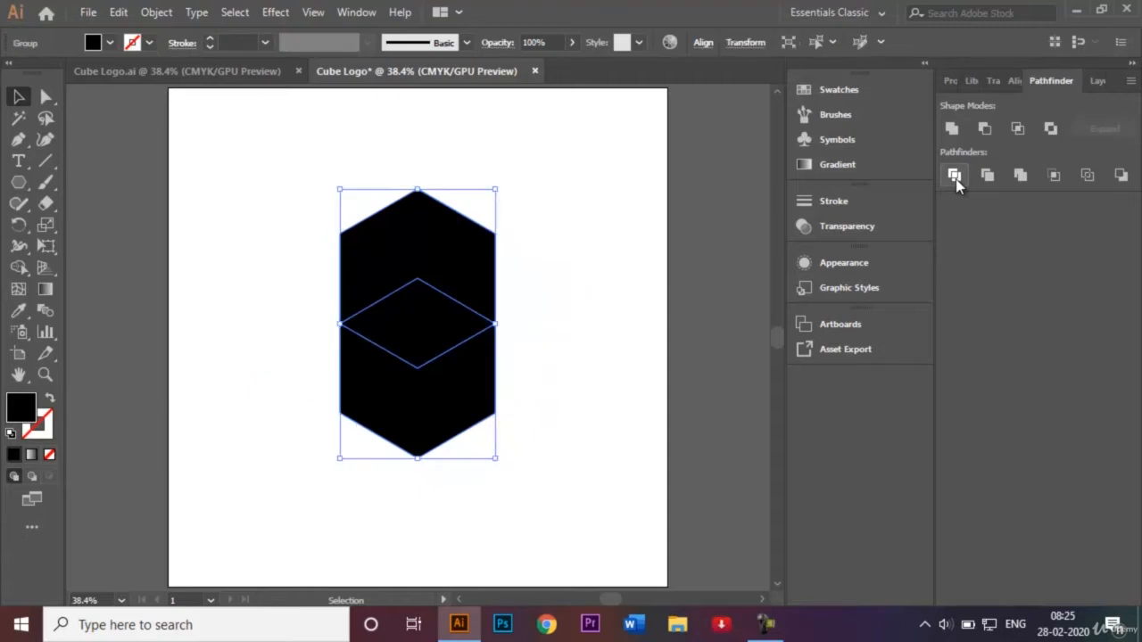
- Ungroup the divided pieces and delete the upper chevron piece above the lower hexagon
{"action": "left_click", "coordinate": [615, 328]}
{"action": "left_click", "coordinate": [451, 276]}
{"action": "right_click", "coordinate": [420, 258]}
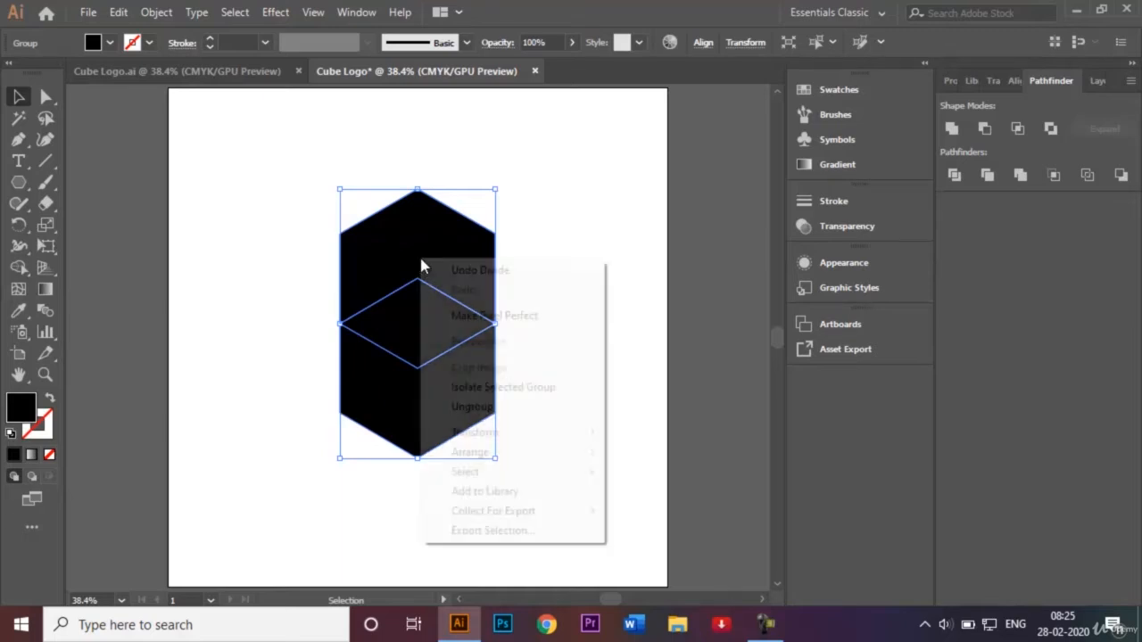
{"action": "left_click", "coordinate": [494, 410]}
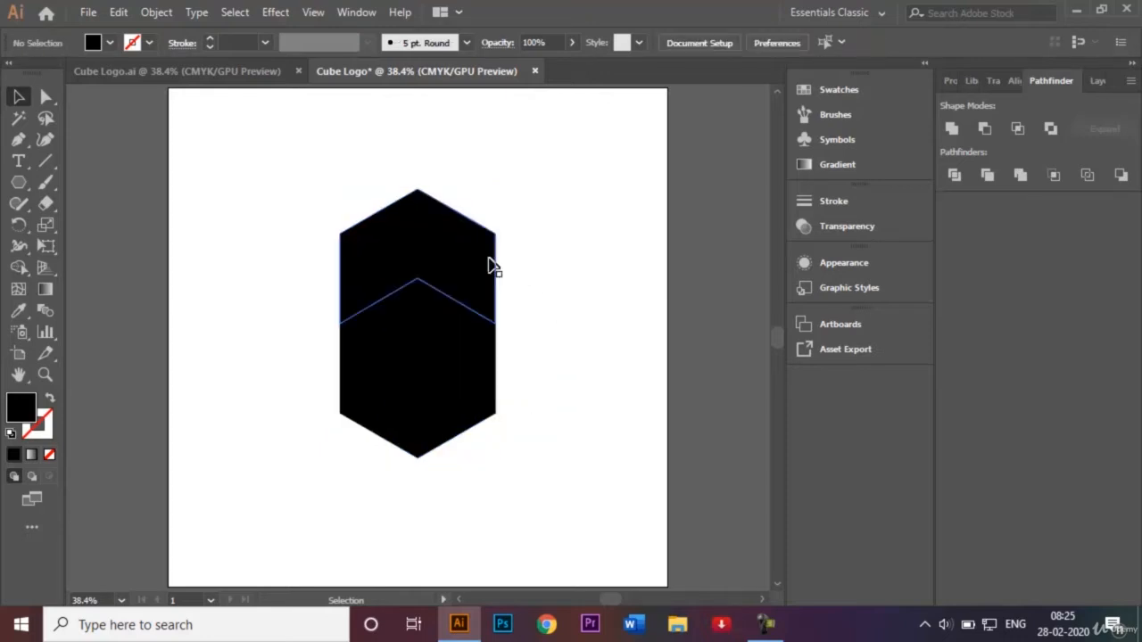
{"action": "left_click", "coordinate": [427, 261]}
{"action": "key", "text": "Delete"}
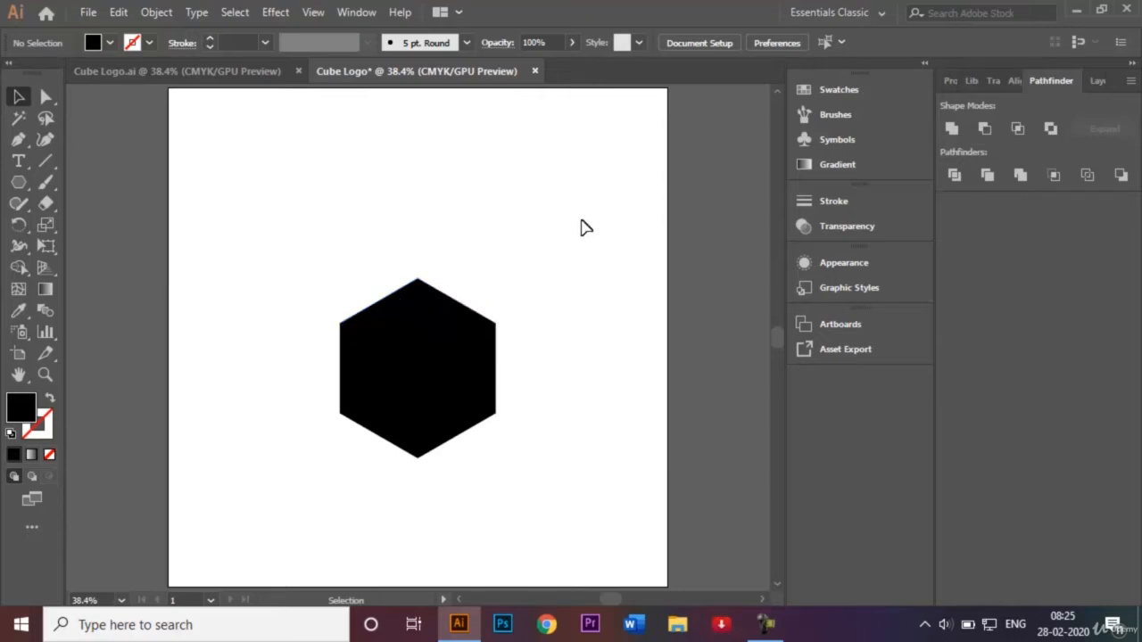
- Draw a vertical line segment from the centre of the hexagon down past its lowest corner
{"action": "left_click", "coordinate": [47, 166]}
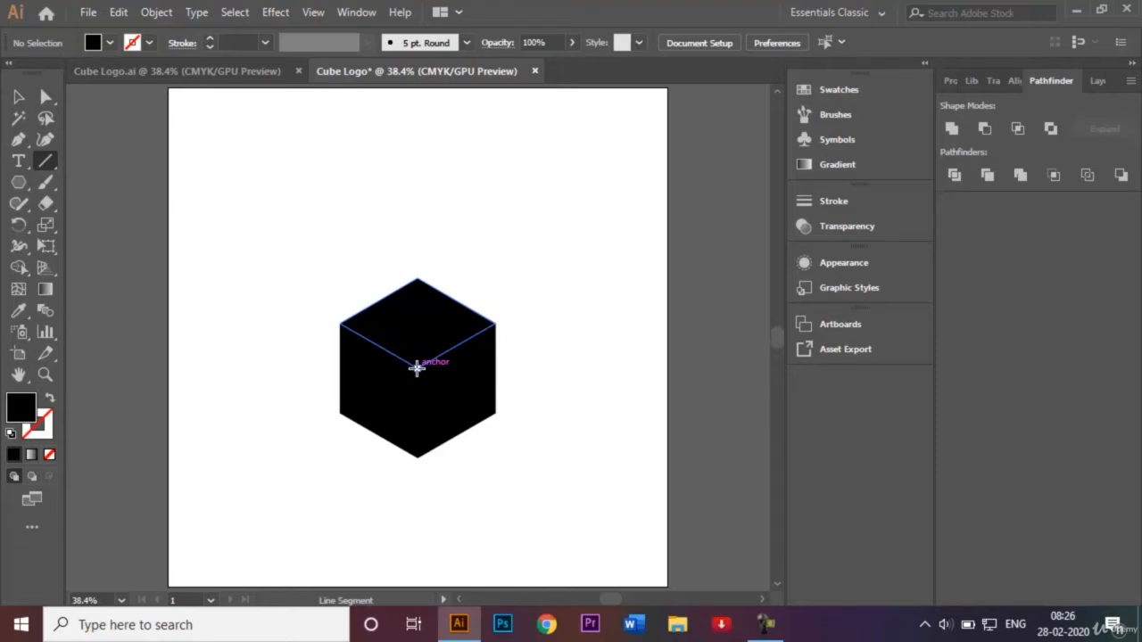
{"action": "left_click_drag", "start_coordinate": [417, 367], "coordinate": [417, 545]}
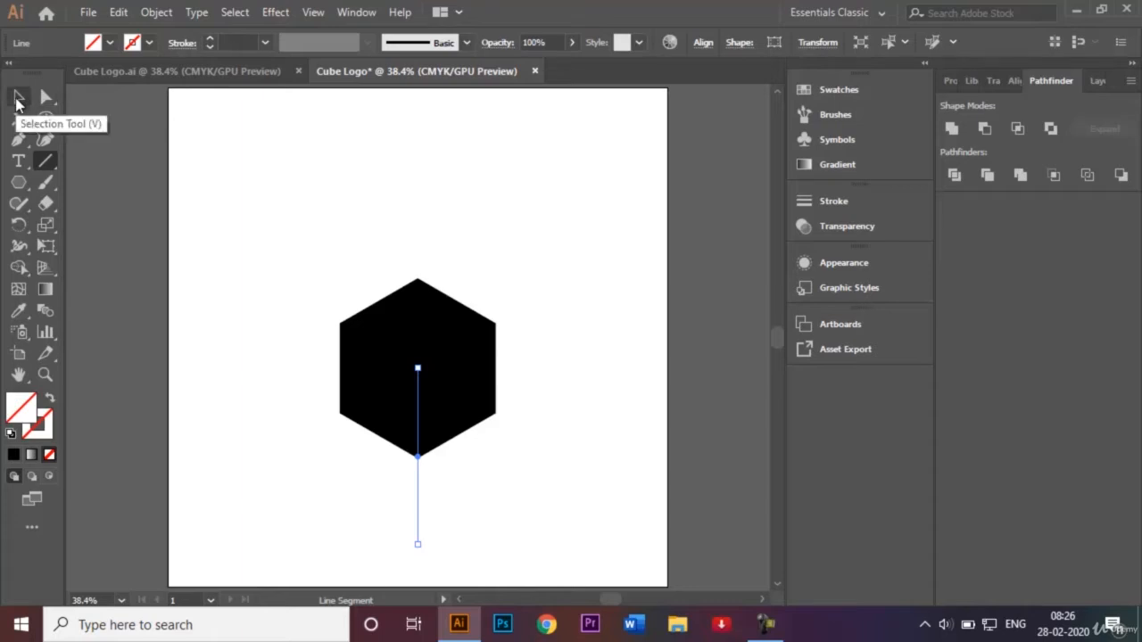
- Divide the hexagon pieces along the vertical line with Pathfinder Divide, and ungroup the resulting cube faces
{"action": "left_click", "coordinate": [16, 102]}
{"action": "left_click_drag", "start_coordinate": [285, 224], "coordinate": [568, 386]}
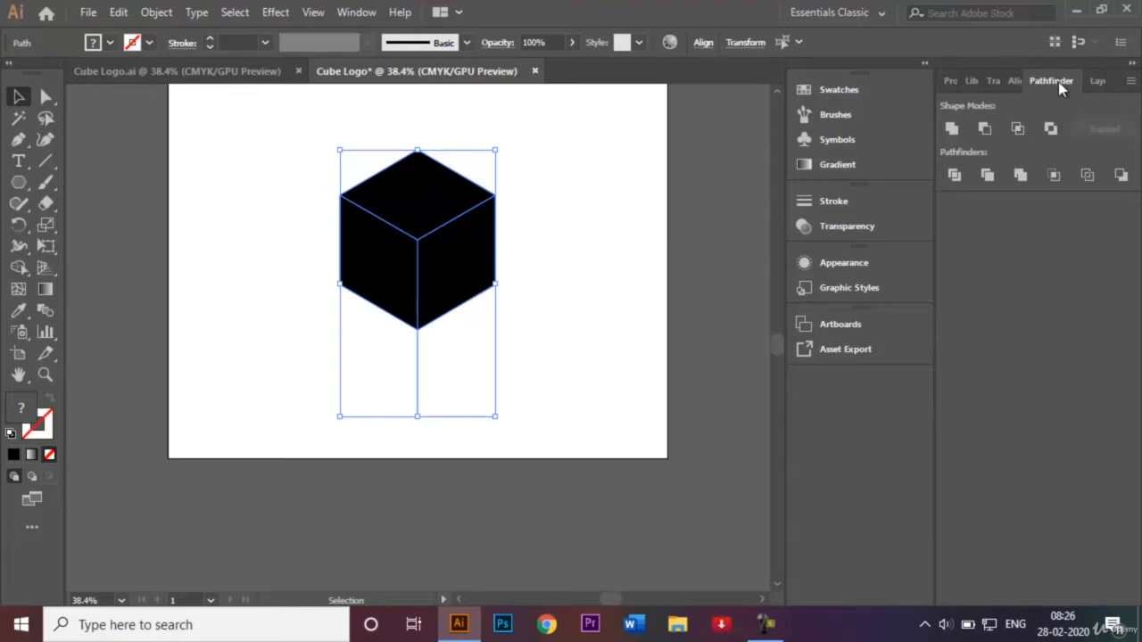
{"action": "left_click", "coordinate": [954, 175]}
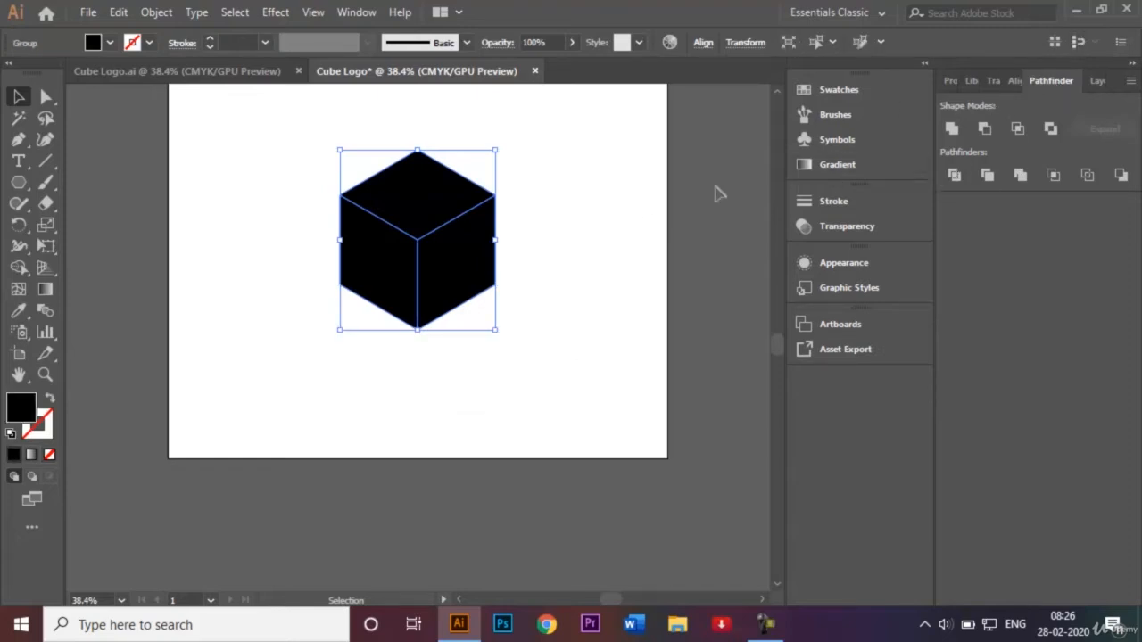
{"action": "right_click", "coordinate": [473, 249]}
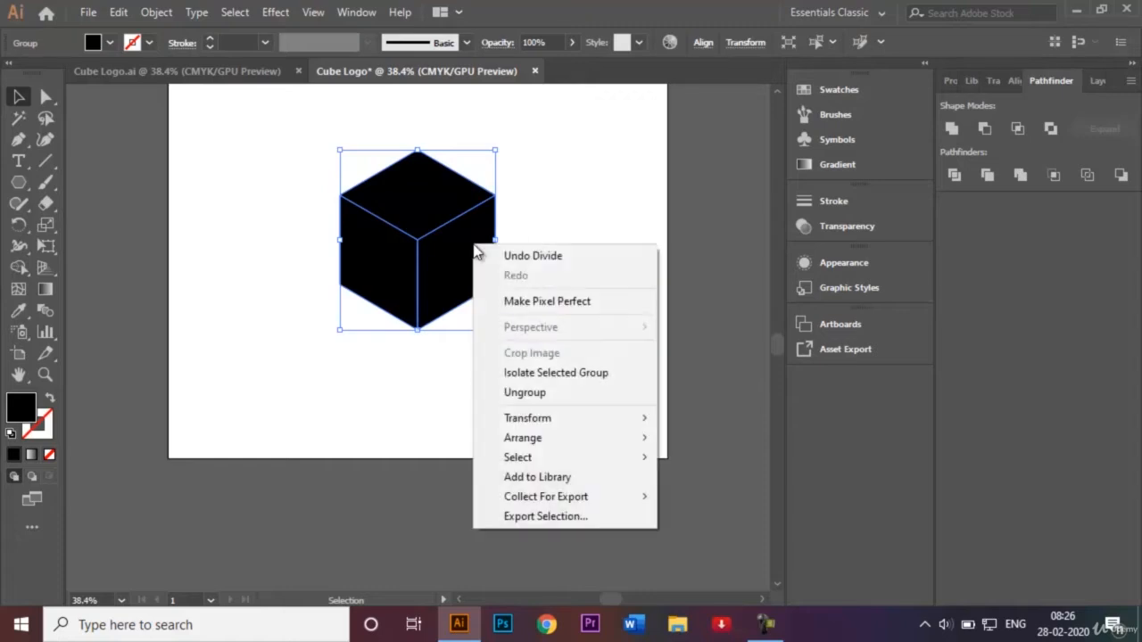
{"action": "left_click", "coordinate": [553, 391]}
{"action": "left_click", "coordinate": [556, 392]}
{"action": "left_click", "coordinate": [455, 293]}
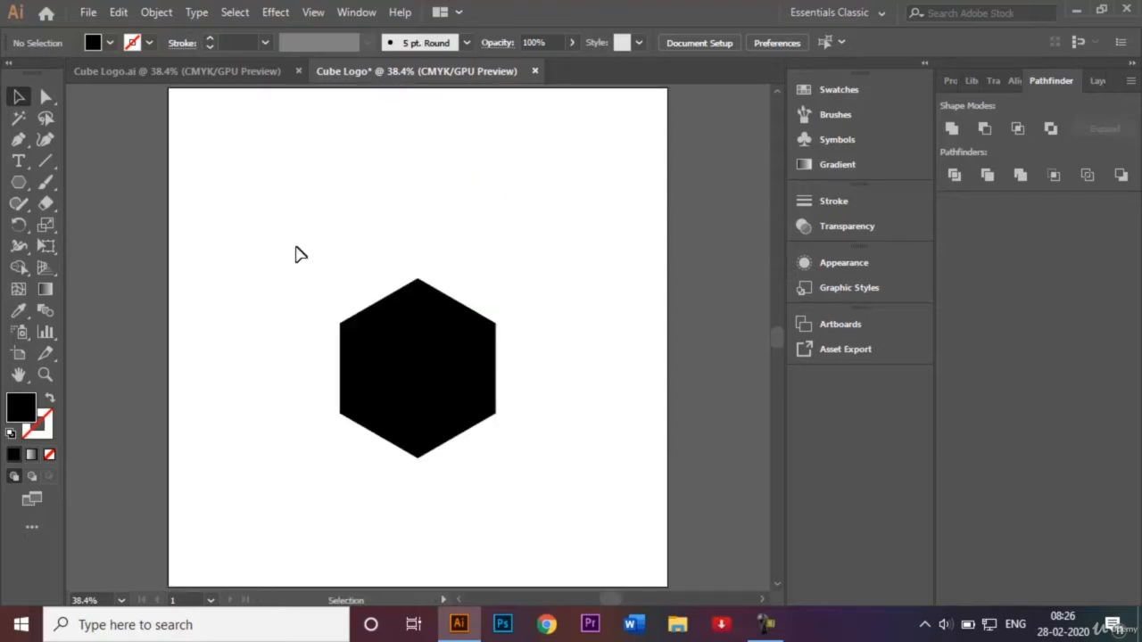
- Offset the paths of all three cube faces by -40 px with miter joins and the preview on
{"action": "left_click_drag", "start_coordinate": [301, 254], "coordinate": [513, 487]}
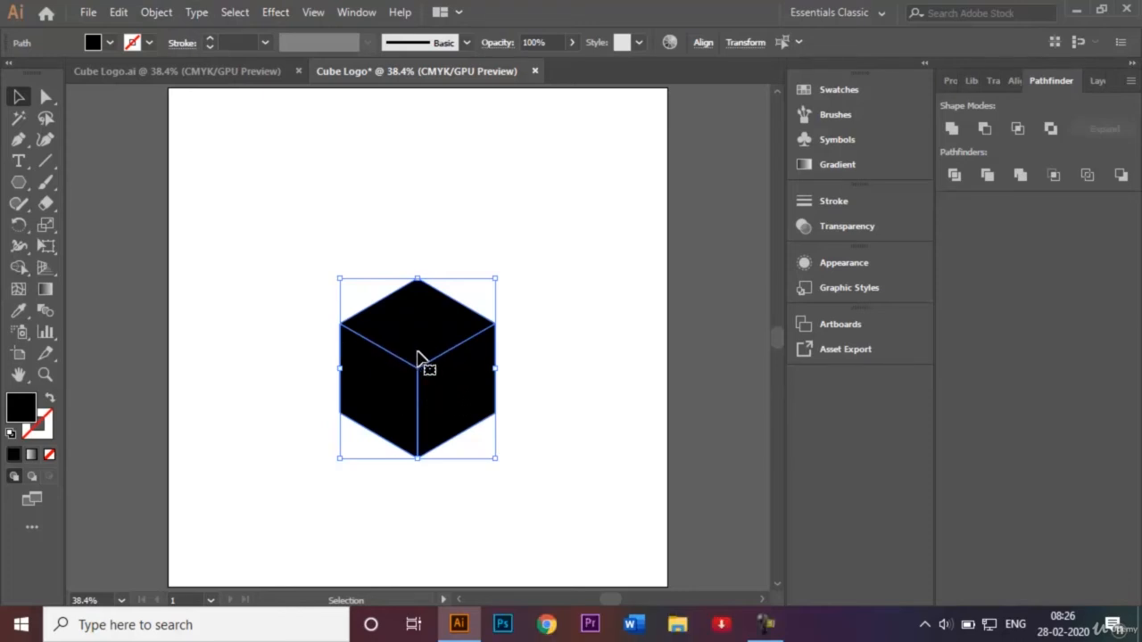
{"action": "left_click", "coordinate": [159, 13]}
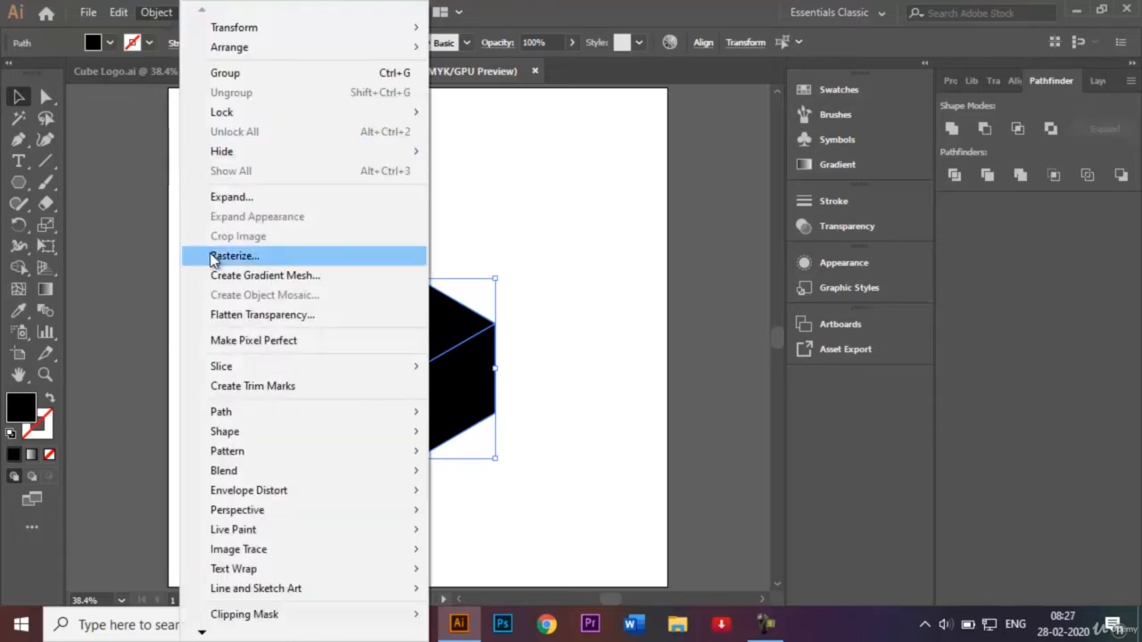
{"action": "mouse_move", "coordinate": [259, 413]}
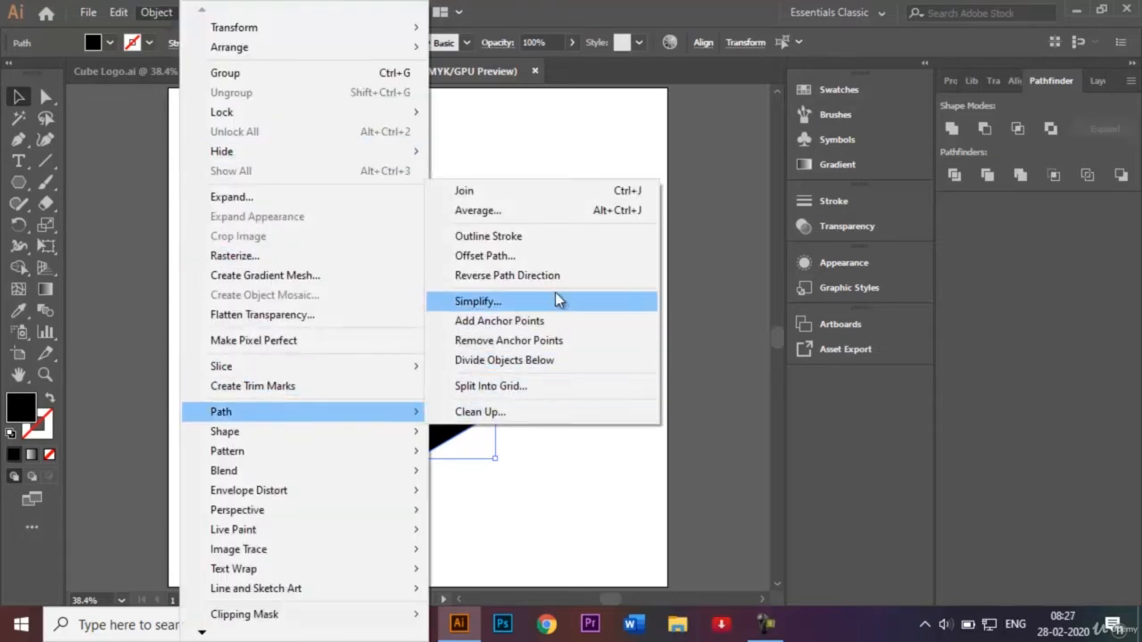
{"action": "left_click", "coordinate": [533, 256]}
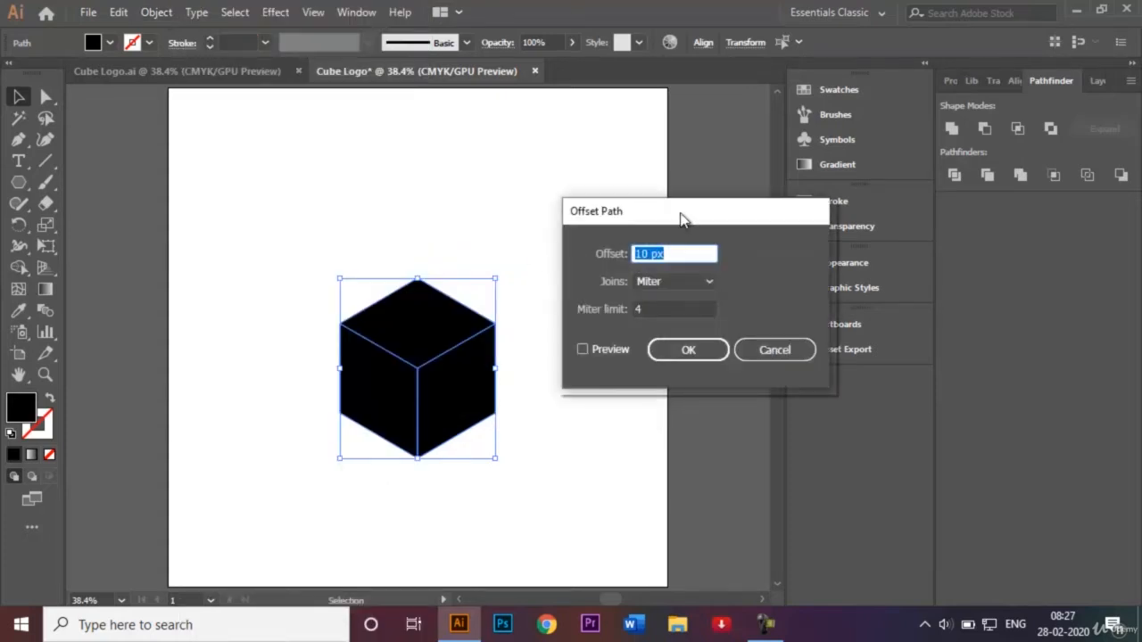
{"action": "left_click_drag", "start_coordinate": [681, 214], "coordinate": [656, 212]}
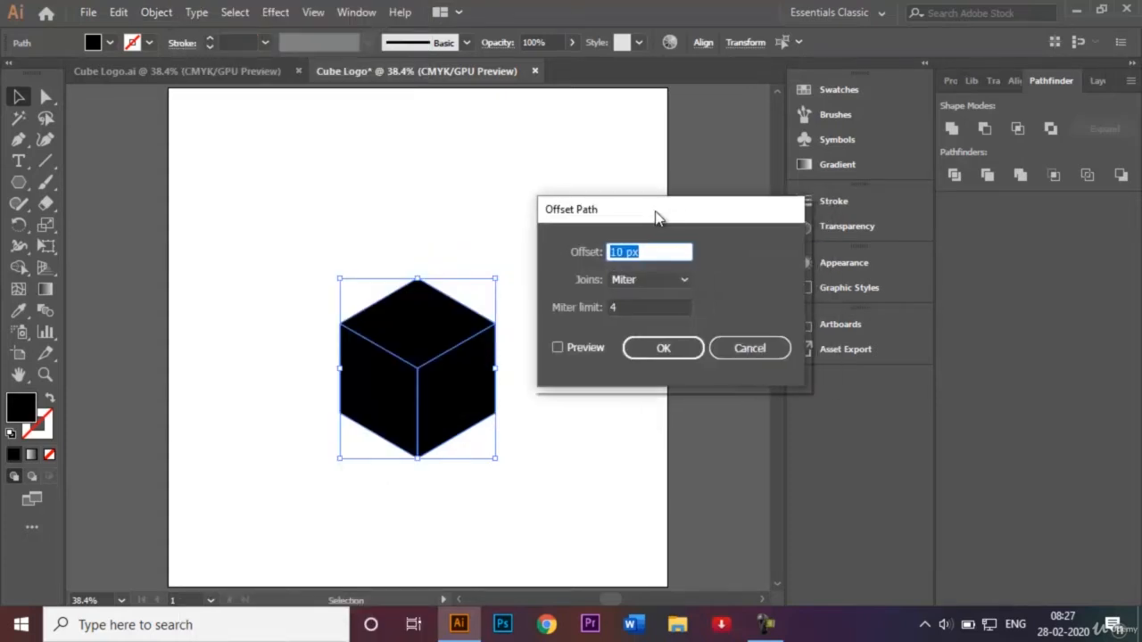
{"action": "left_click", "coordinate": [624, 253]}
{"action": "key", "text": "BackSpace"}
{"action": "key", "text": "Delete"}
{"action": "type", "text": "-40"}
{"action": "left_click", "coordinate": [558, 347]}
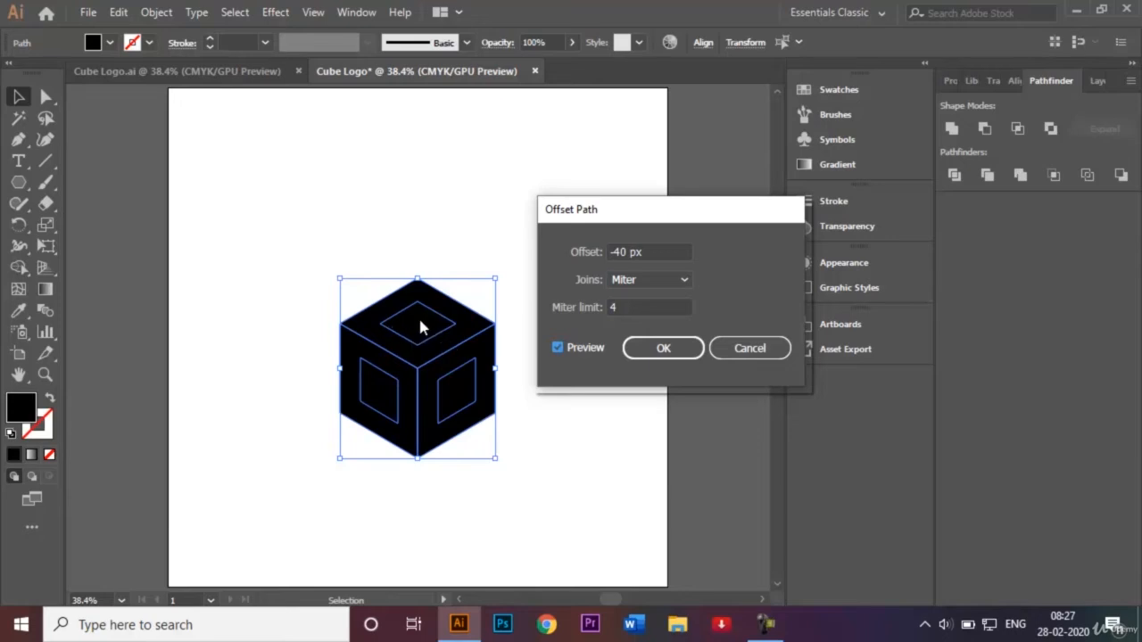
{"action": "left_click", "coordinate": [663, 348]}
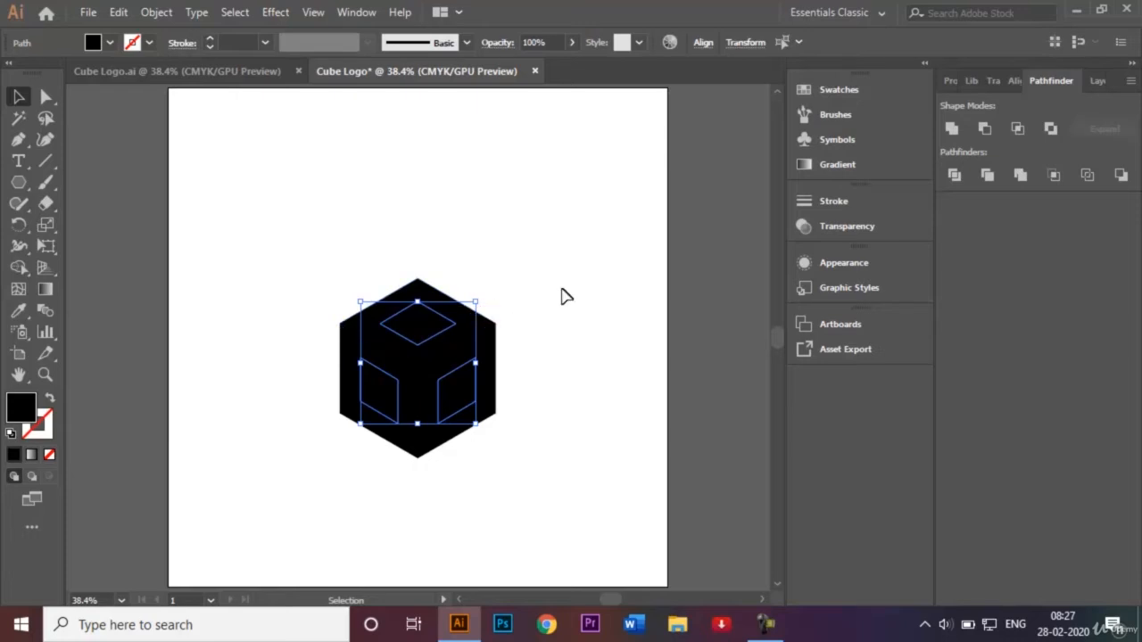
- Replace the large cube faces with their inset copies by cutting the copies, deleting the originals and pasting in front
{"action": "left_click", "coordinate": [118, 13]}
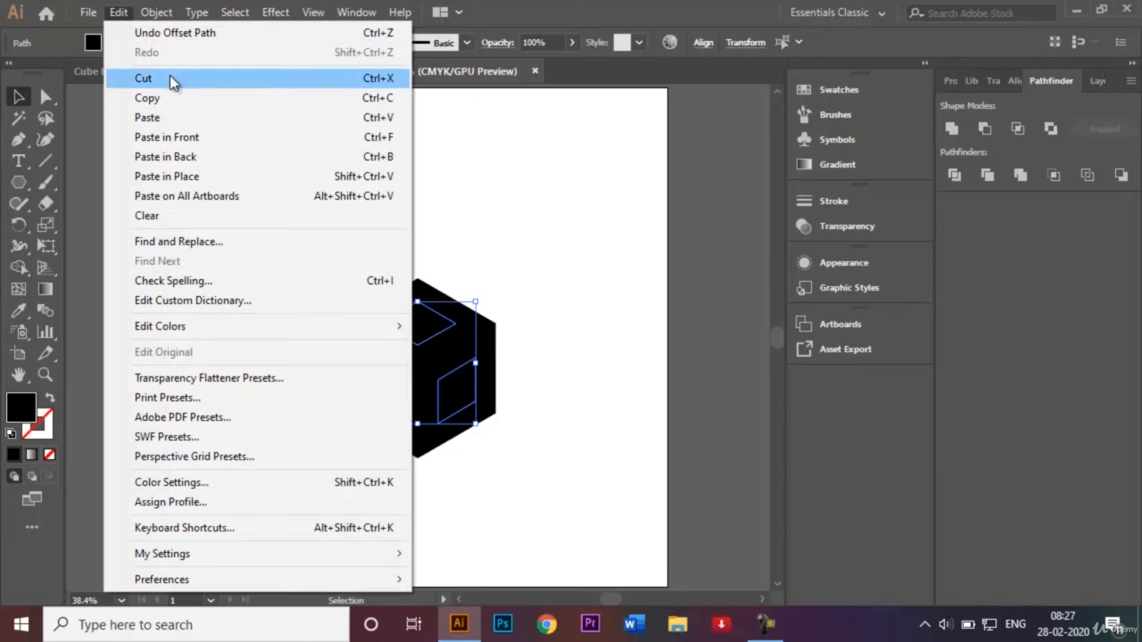
{"action": "left_click", "coordinate": [169, 79]}
{"action": "left_click_drag", "start_coordinate": [297, 238], "coordinate": [470, 497]}
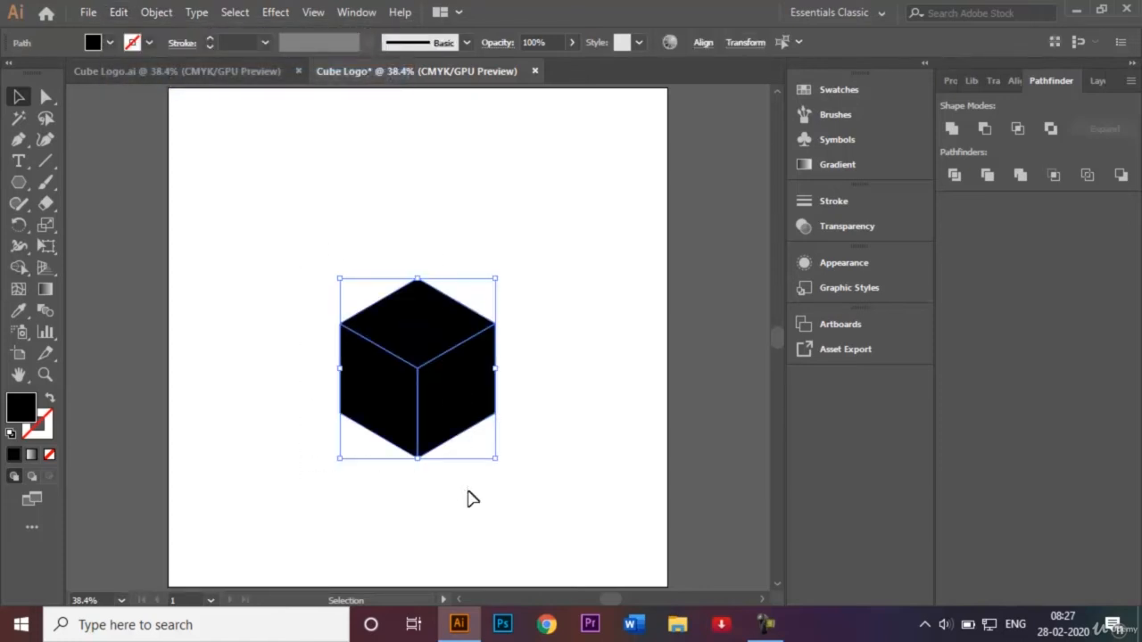
{"action": "key", "text": "ctrl+x"}
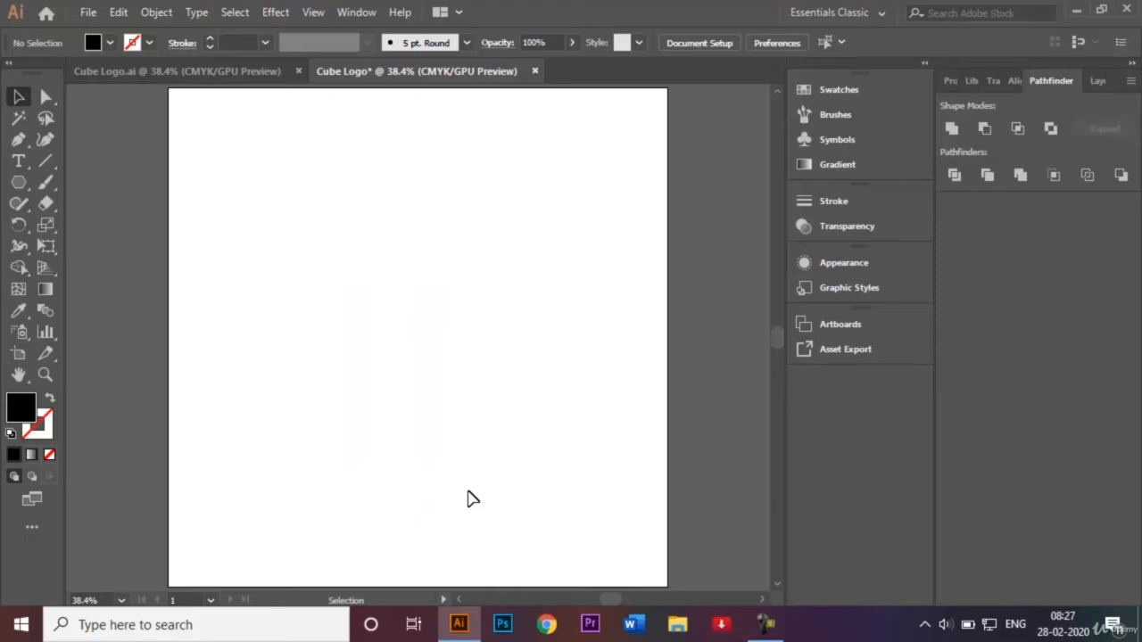
{"action": "left_click", "coordinate": [119, 12]}
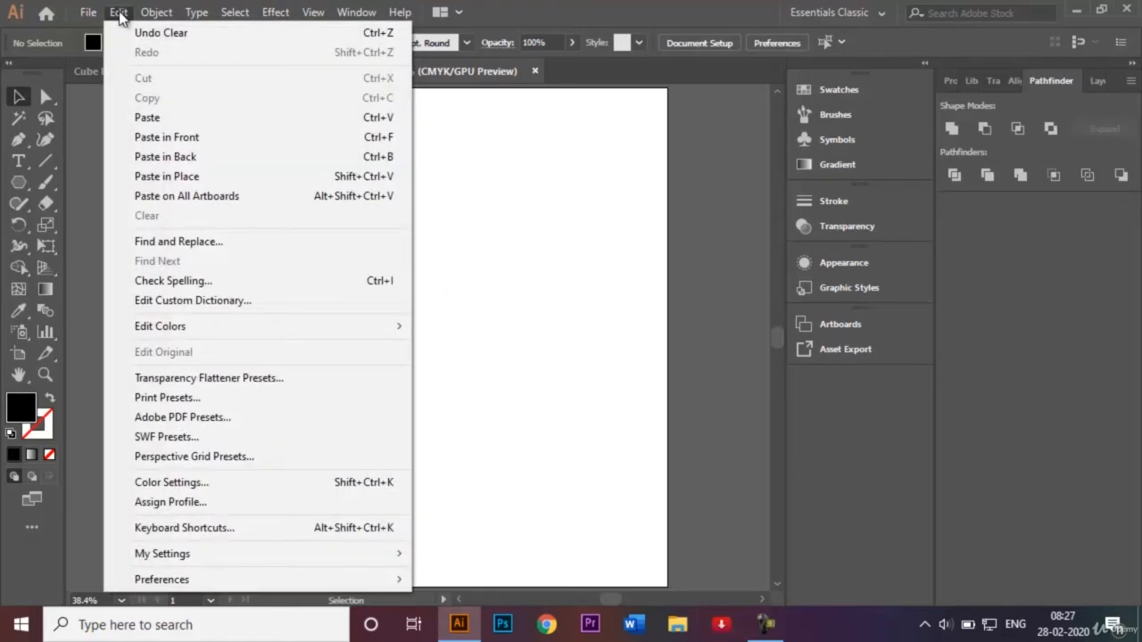
{"action": "left_click", "coordinate": [146, 138]}
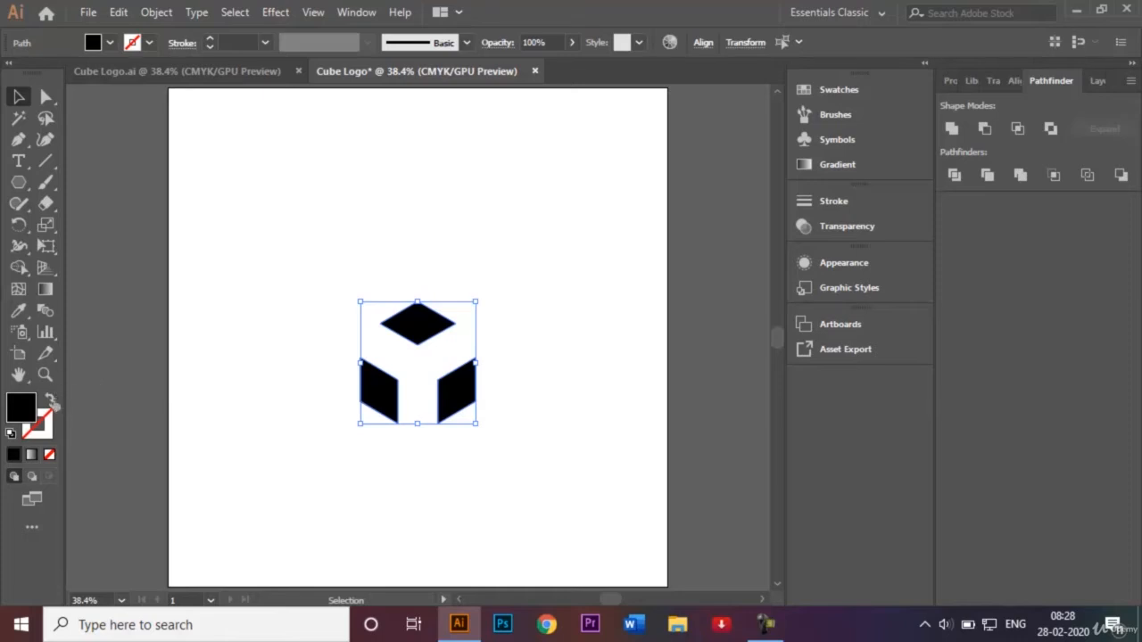
- Swap fill and stroke on the three inset faces and set their black outline to 18 pt
{"action": "left_click", "coordinate": [50, 404]}
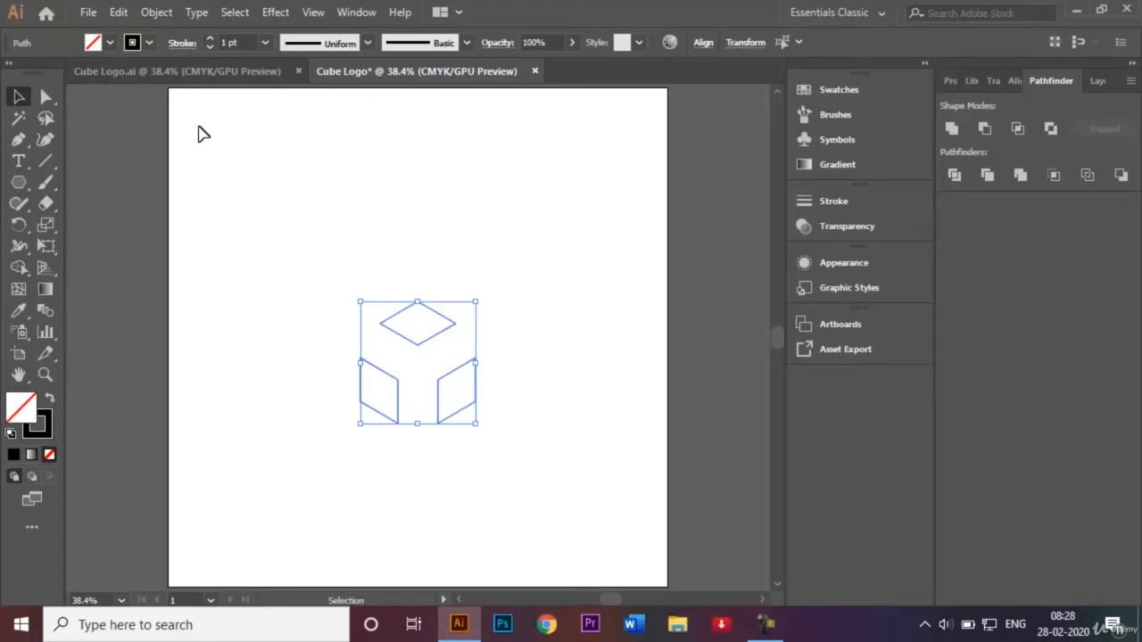
{"action": "left_click", "coordinate": [265, 41]}
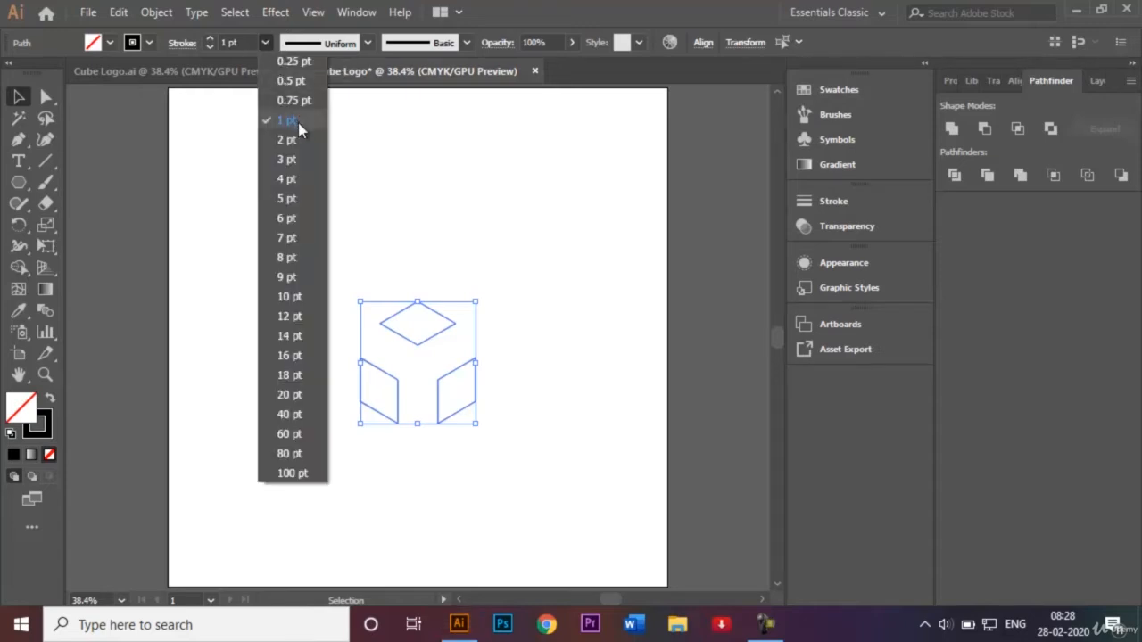
{"action": "left_click", "coordinate": [310, 378]}
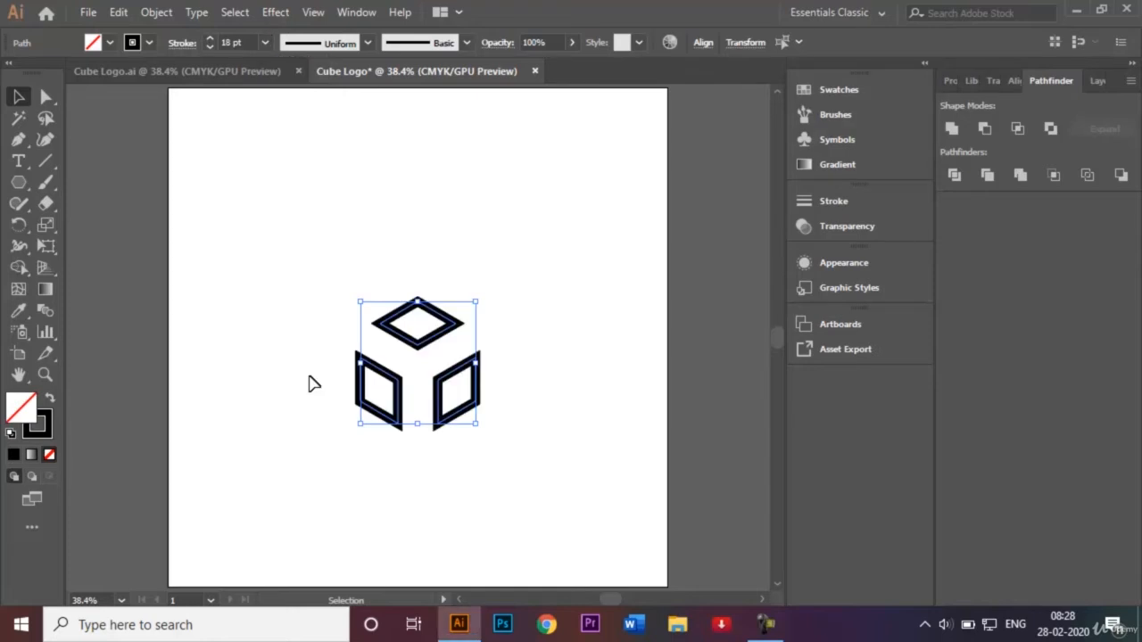
{"action": "left_click", "coordinate": [589, 361]}
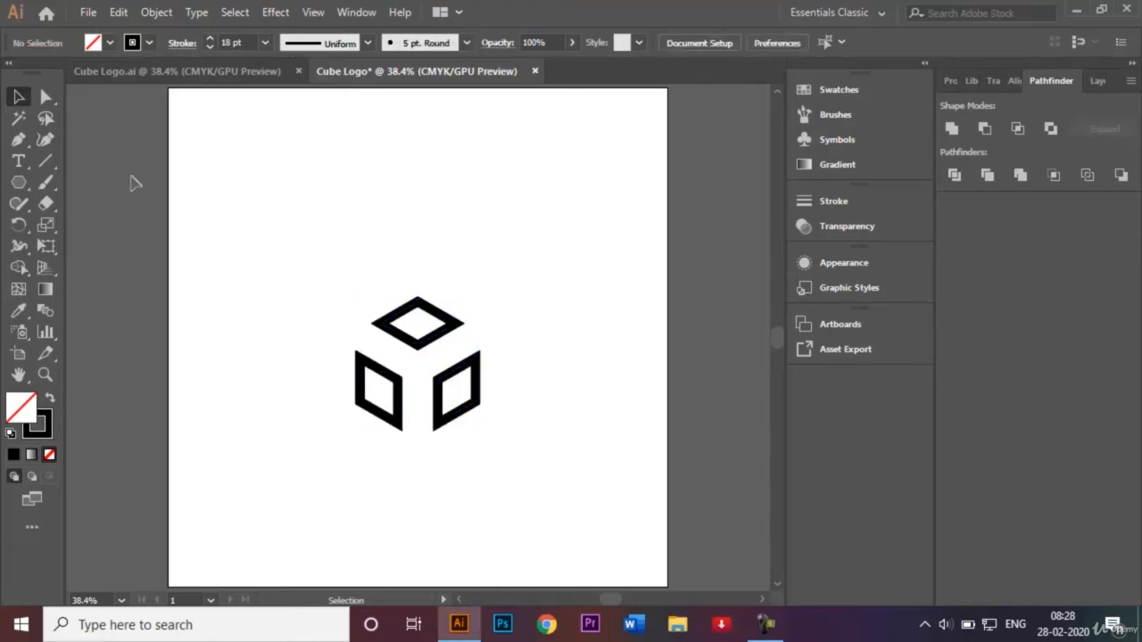
- Draw a hexagon centred between the three outlined faces, overlapping them, and rotate it to stand roughly on a corner
{"action": "left_click", "coordinate": [19, 183]}
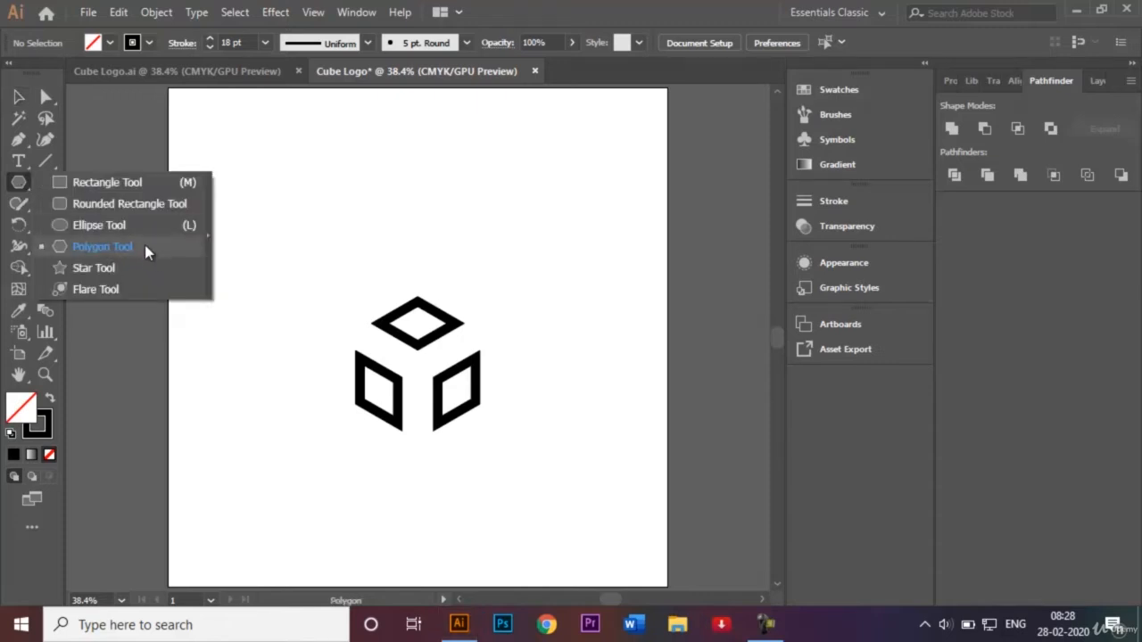
{"action": "left_click", "coordinate": [144, 246]}
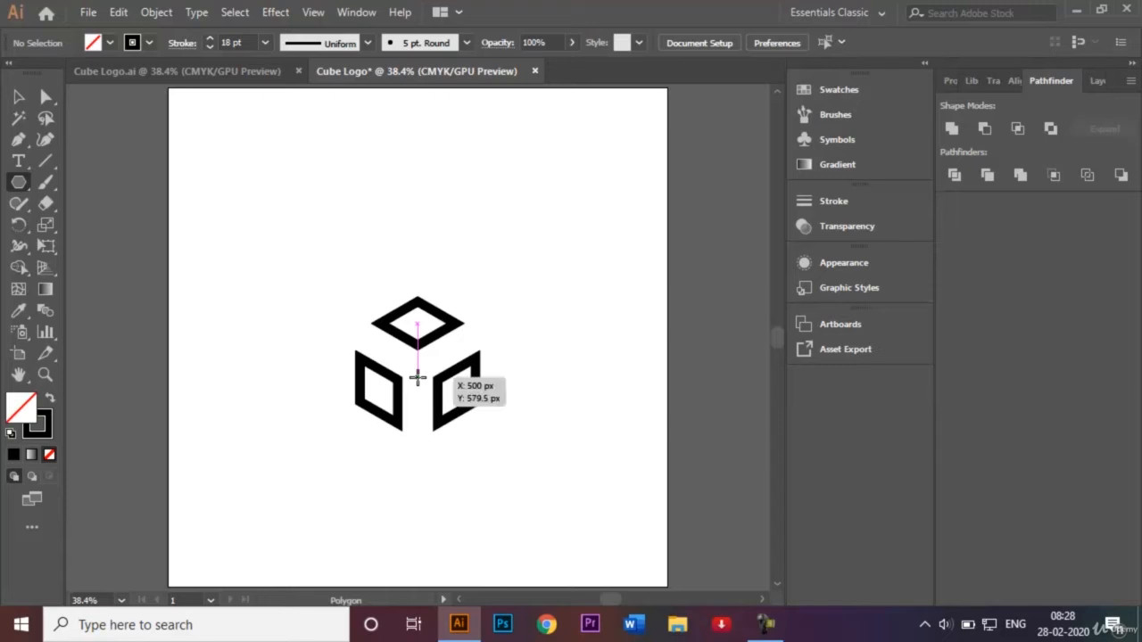
{"action": "left_click_drag", "start_coordinate": [418, 378], "coordinate": [457, 392]}
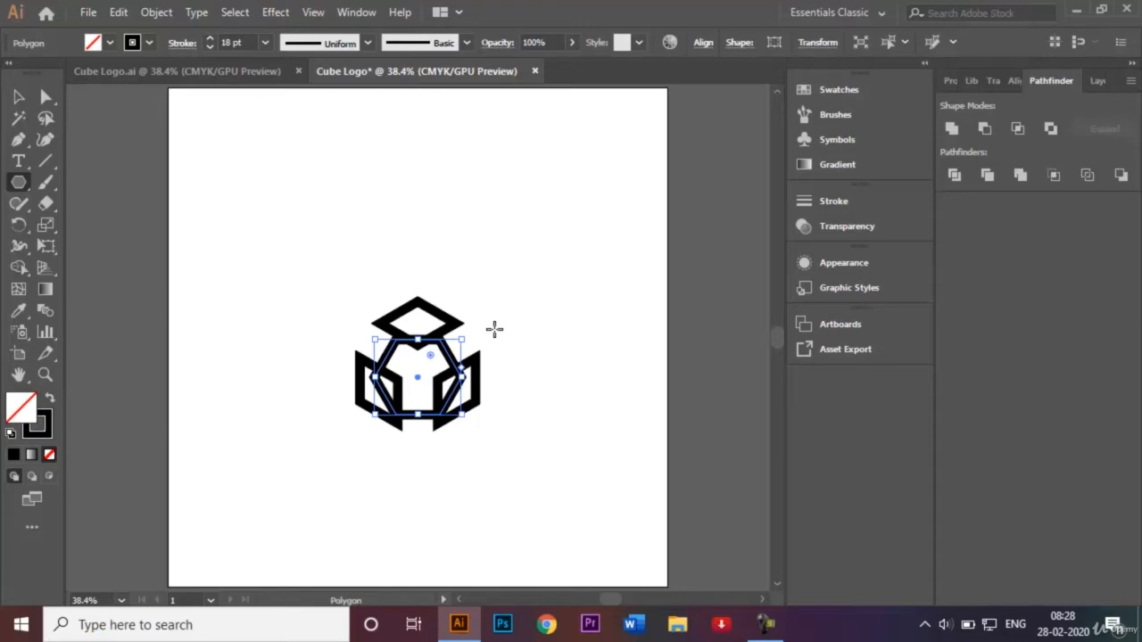
{"action": "left_click", "coordinate": [18, 97]}
{"action": "left_click_drag", "start_coordinate": [465, 335], "coordinate": [473, 361]}
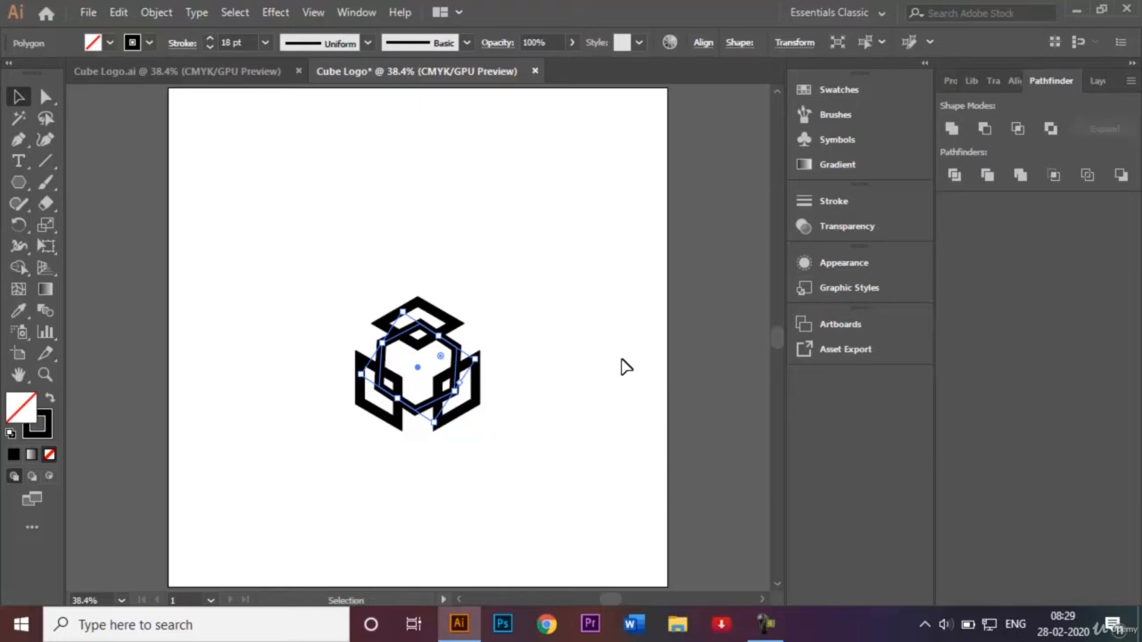
- Nudge the central hexagon slightly to the left between the three faces and deselect it
{"action": "key", "text": "Left"}
{"action": "key", "text": "Left"}
{"action": "key", "text": "Left"}
{"action": "key", "text": "Left"}
{"action": "key", "text": "Left"}
{"action": "key", "text": "Left"}
{"action": "key", "text": "Left"}
{"action": "key", "text": "Left"}
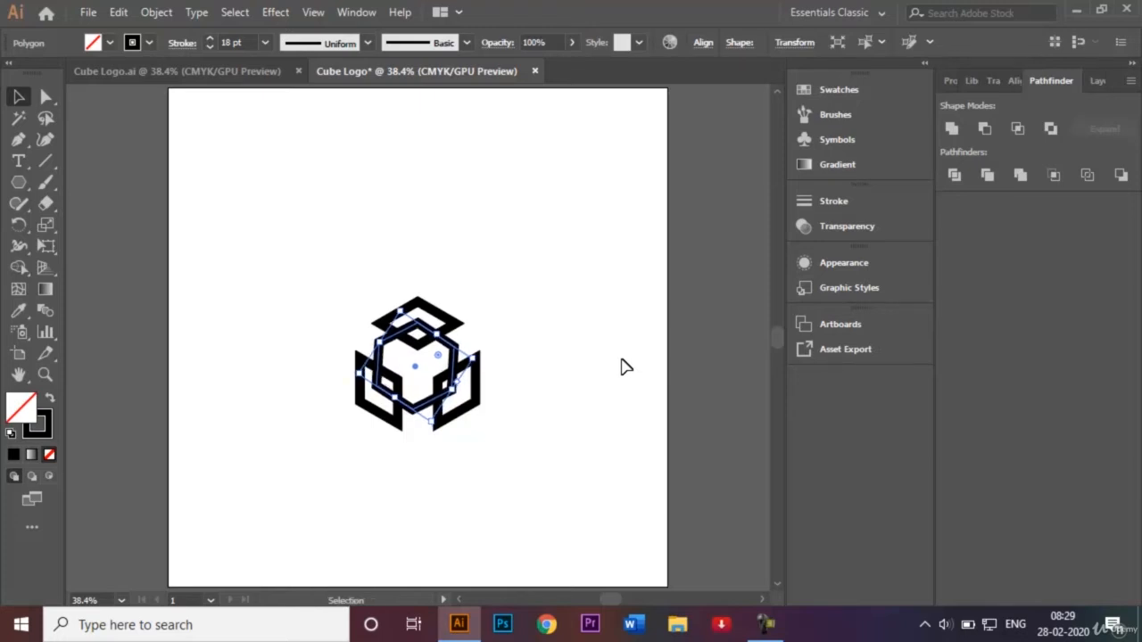
{"action": "left_click", "coordinate": [563, 338]}
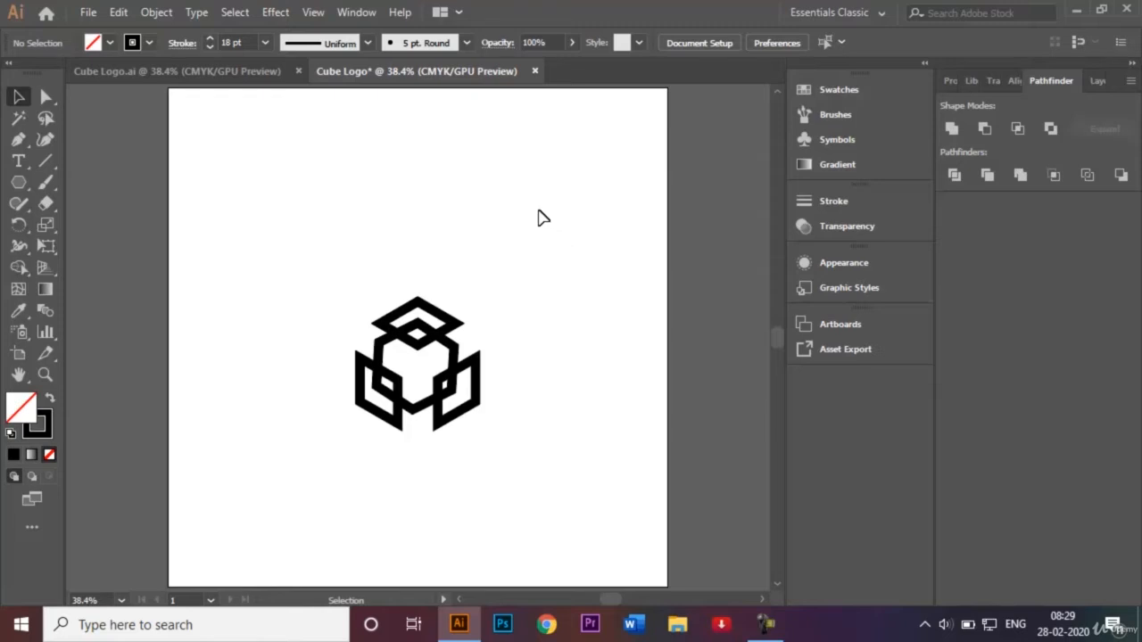
{"action": "left_click", "coordinate": [45, 162]}
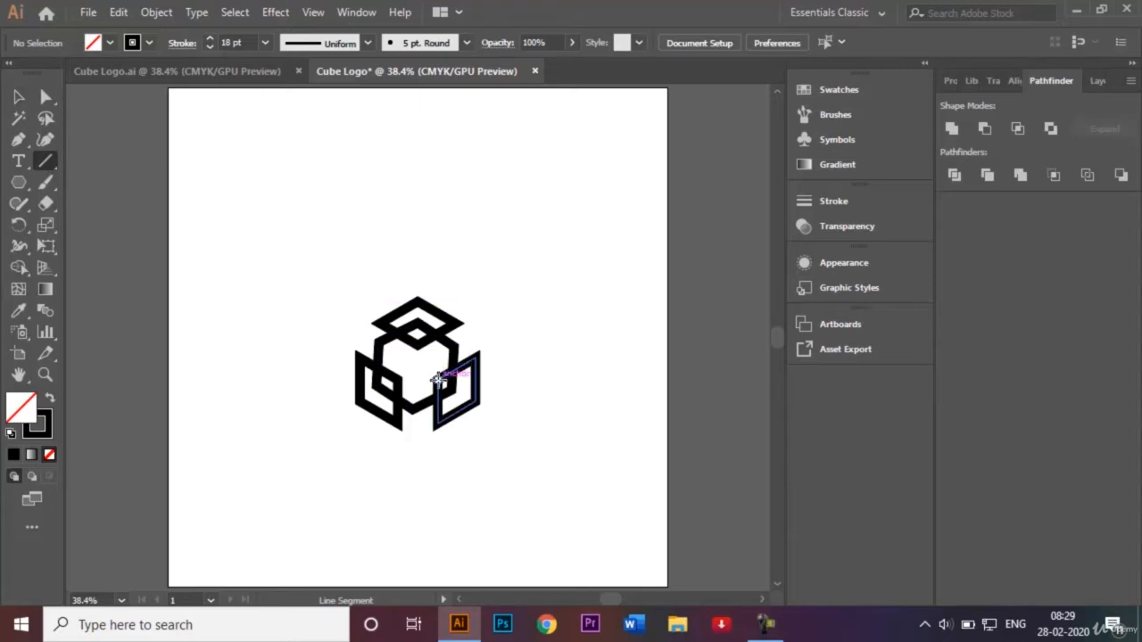
{"action": "left_click_drag", "start_coordinate": [438, 379], "coordinate": [505, 342]}
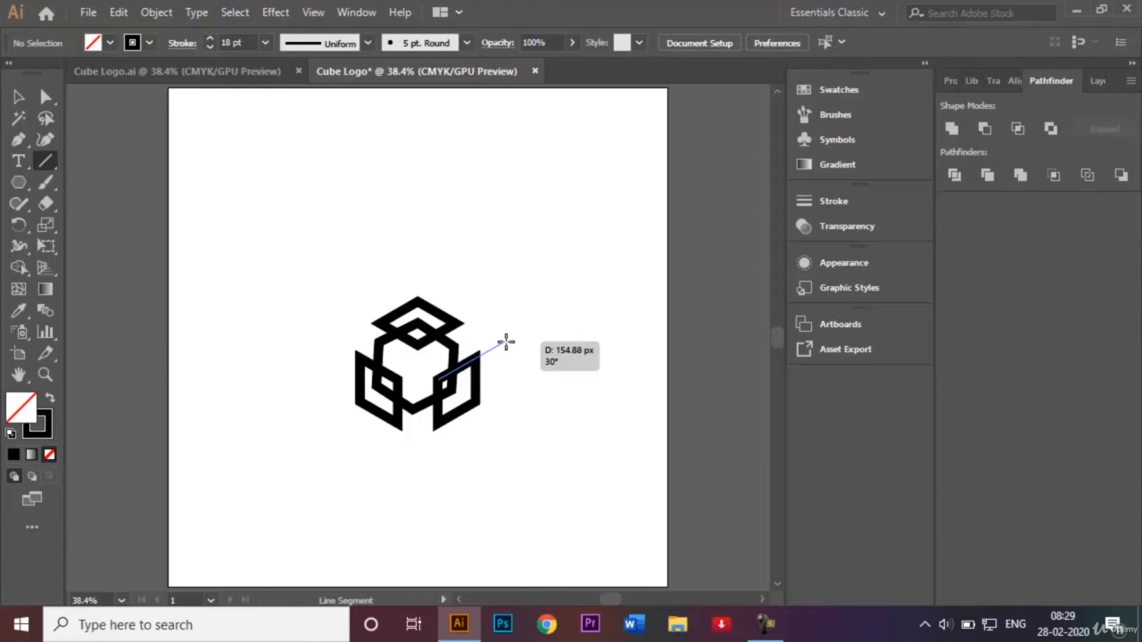
{"action": "left_click_drag", "start_coordinate": [506, 341], "coordinate": [506, 341]}
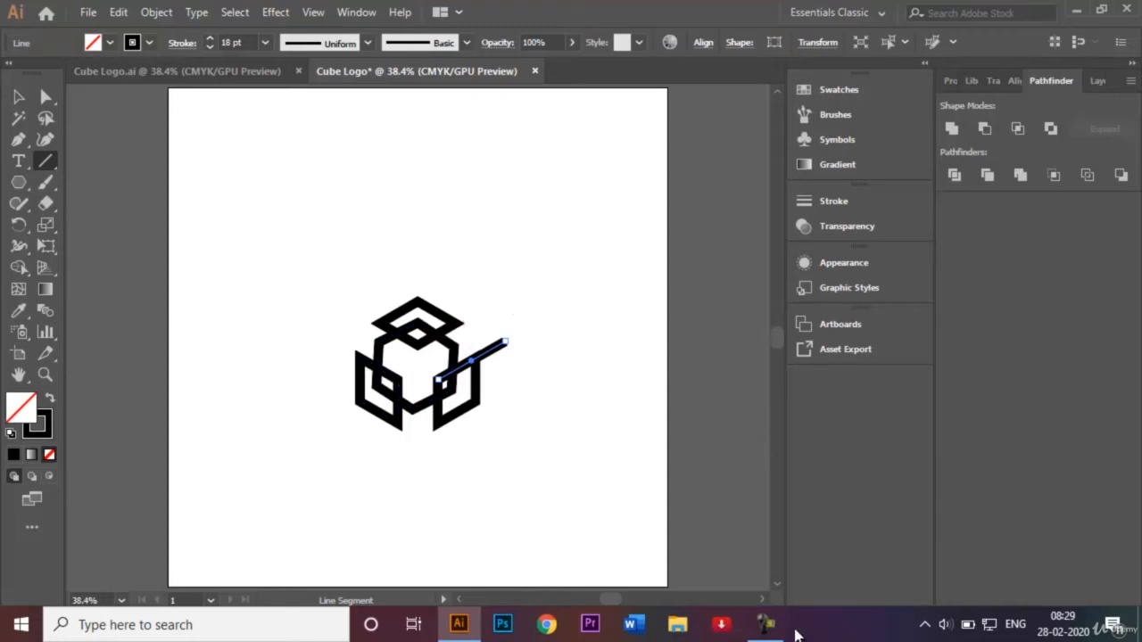
{"action": "left_click", "coordinate": [764, 625]}
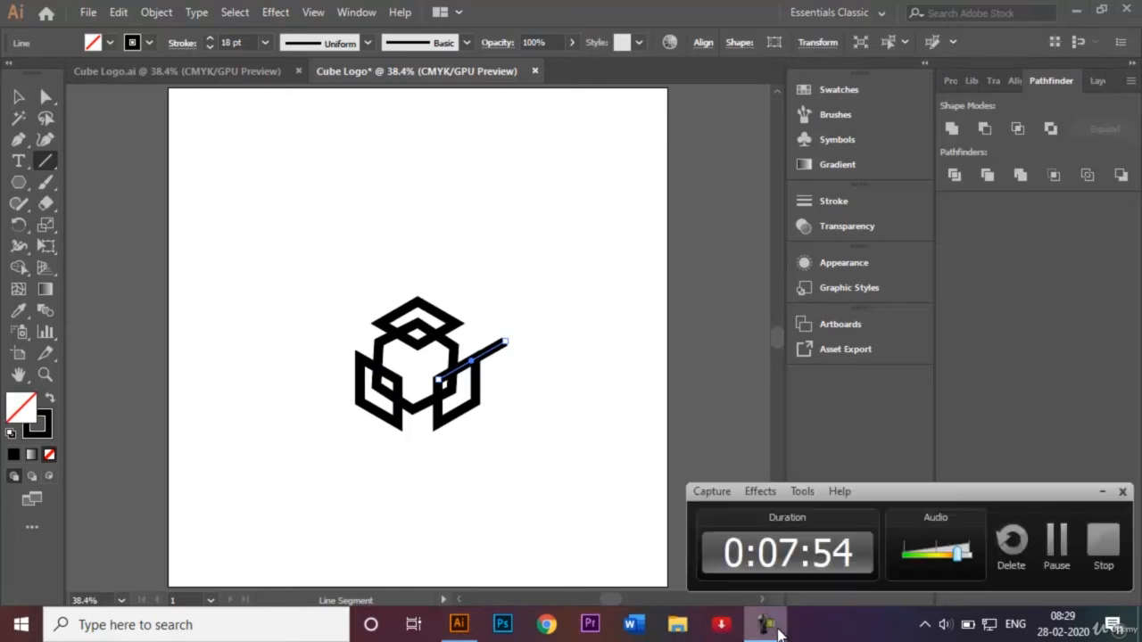
{"action": "left_click", "coordinate": [1057, 571]}
{"action": "key", "text": "Delete"}
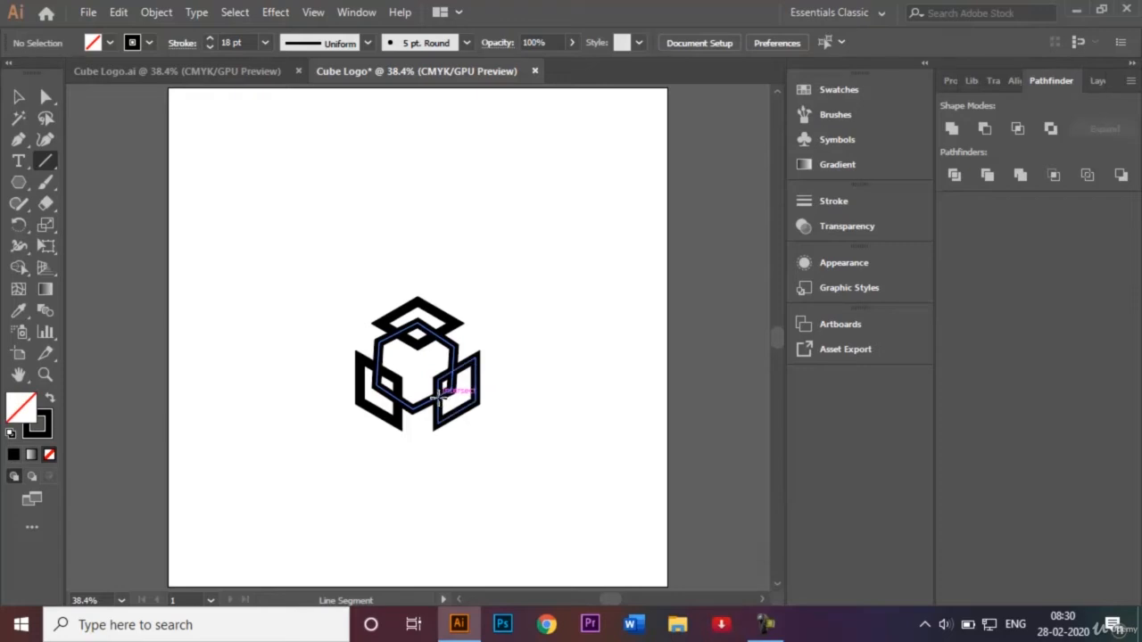
- Draw line segments continuing the hexagon's edges outward across the right and top faces, starting from their intersections with the hexagon
{"action": "left_click_drag", "start_coordinate": [437, 397], "coordinate": [510, 359]}
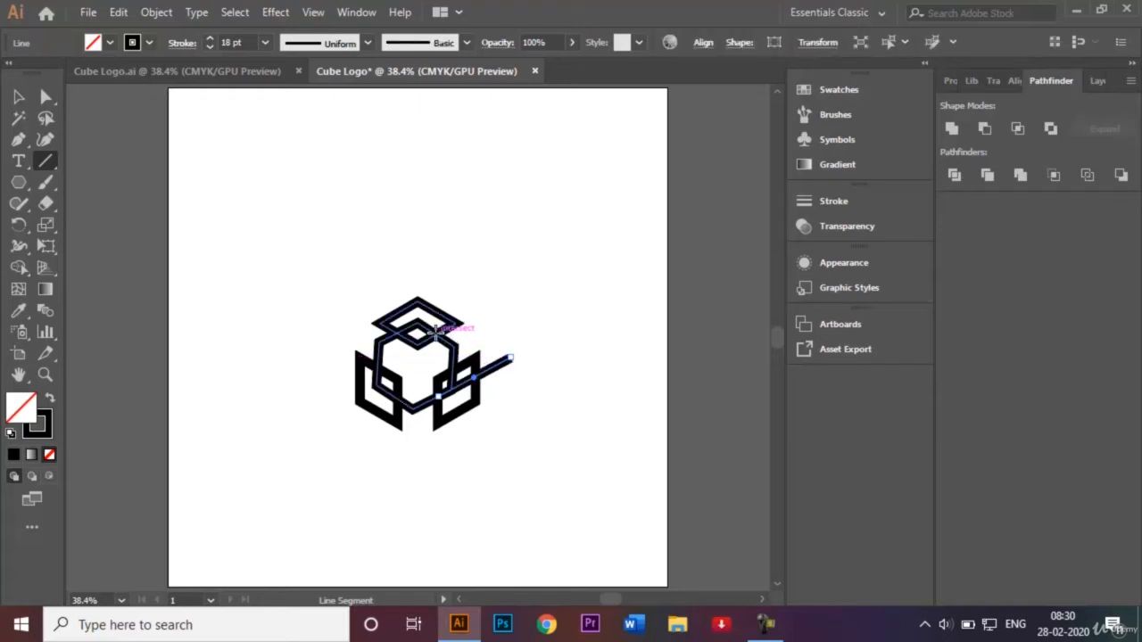
{"action": "left_click_drag", "start_coordinate": [423, 325], "coordinate": [404, 314]}
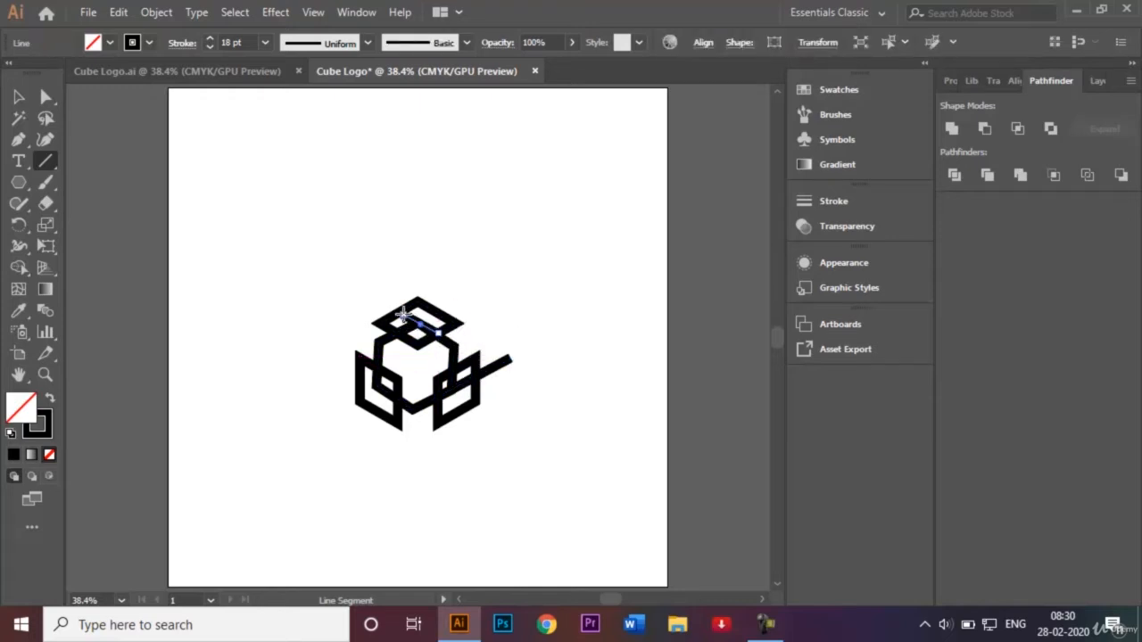
{"action": "key", "text": "ctrl+z"}
{"action": "key", "text": "ctrl+plus"}
{"action": "key", "text": "ctrl+plus"}
{"action": "key", "text": "ctrl+plus"}
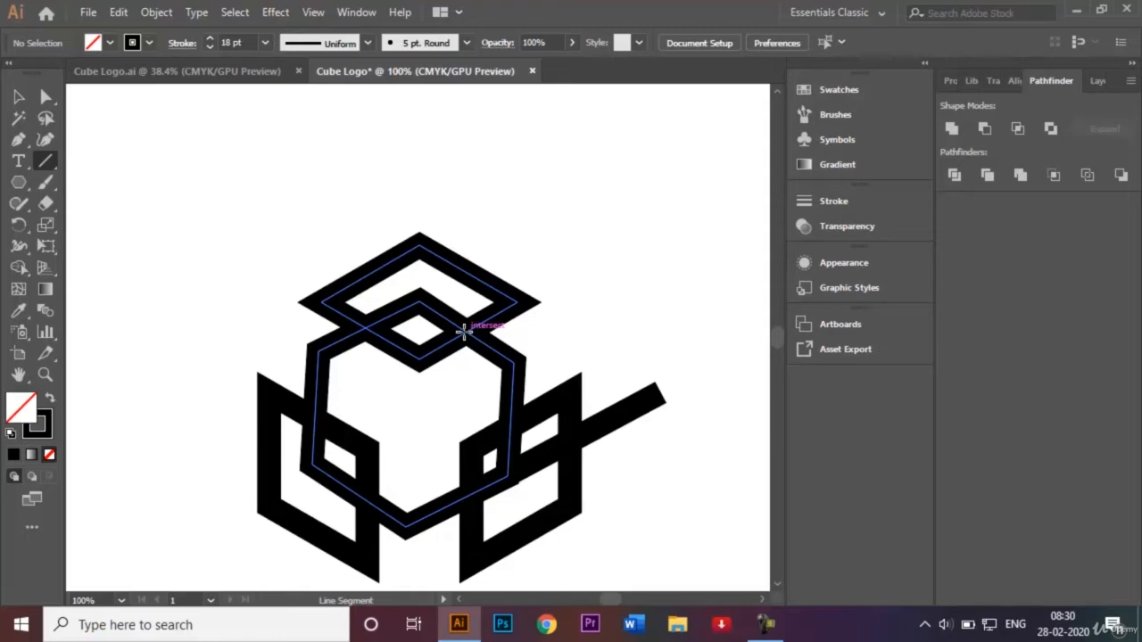
{"action": "left_click_drag", "start_coordinate": [466, 331], "coordinate": [337, 242]}
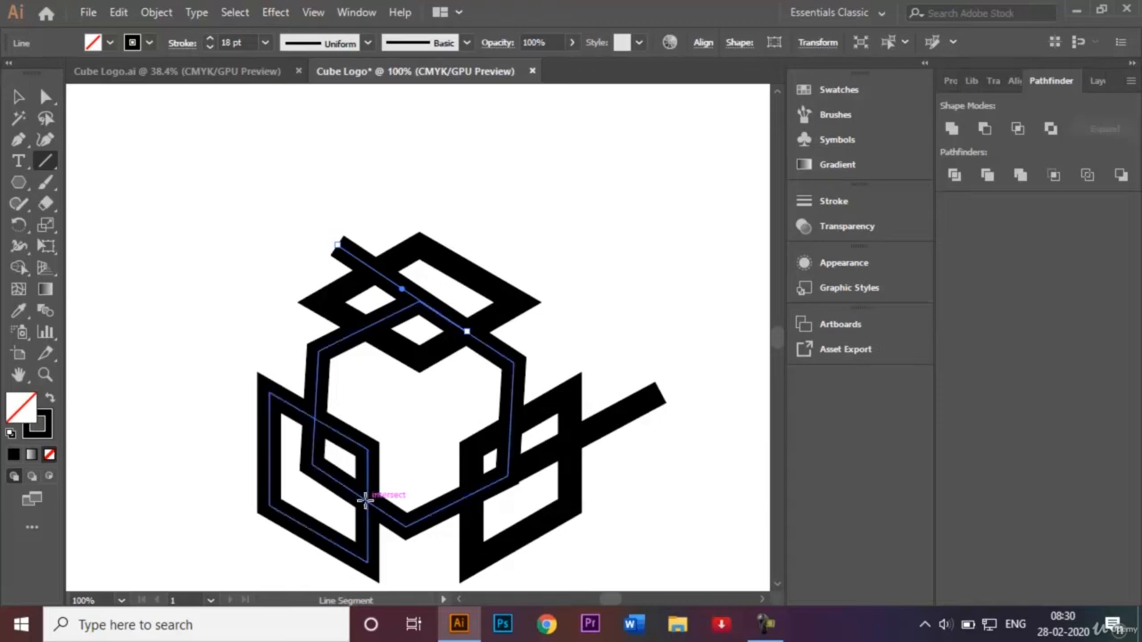
- Draw a line segment continuing the hexagon's lower-left edge outward across the left face, starting at their intersection, and deselect it
{"action": "left_click_drag", "start_coordinate": [366, 501], "coordinate": [221, 413]}
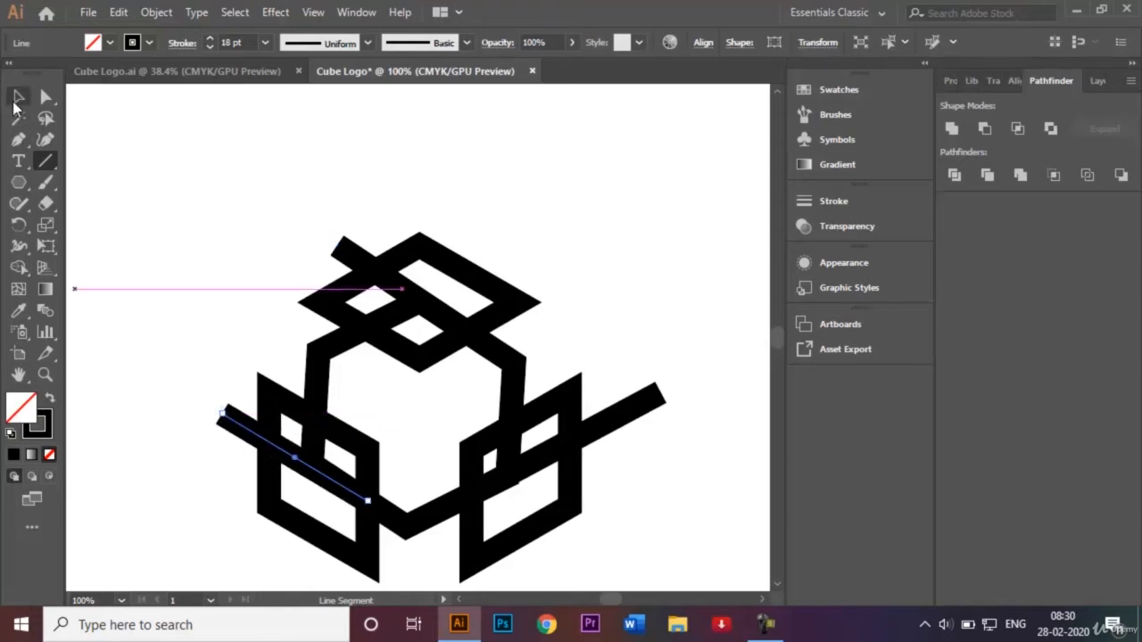
{"action": "left_click", "coordinate": [15, 100]}
{"action": "left_click", "coordinate": [710, 303]}
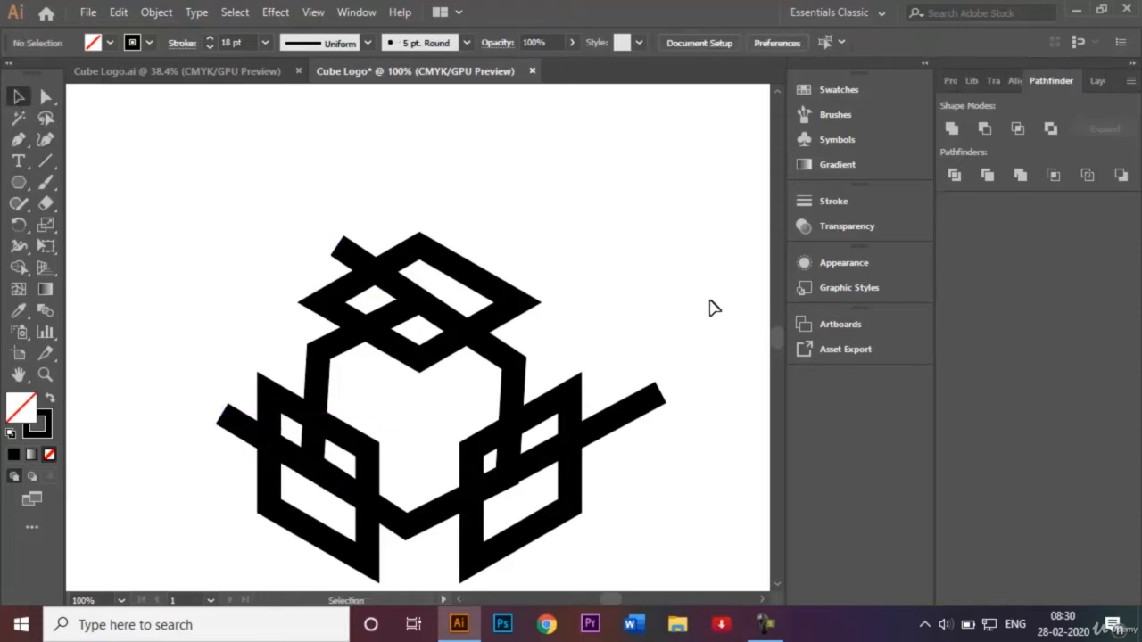
{"action": "left_click", "coordinate": [645, 412]}
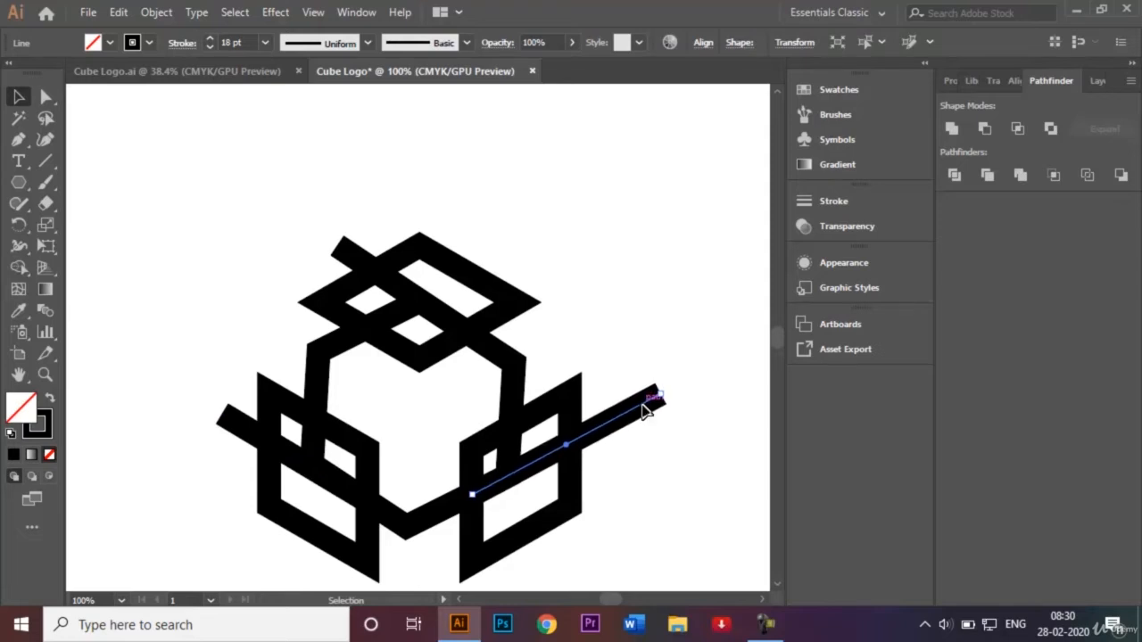
{"action": "left_click", "coordinate": [662, 301]}
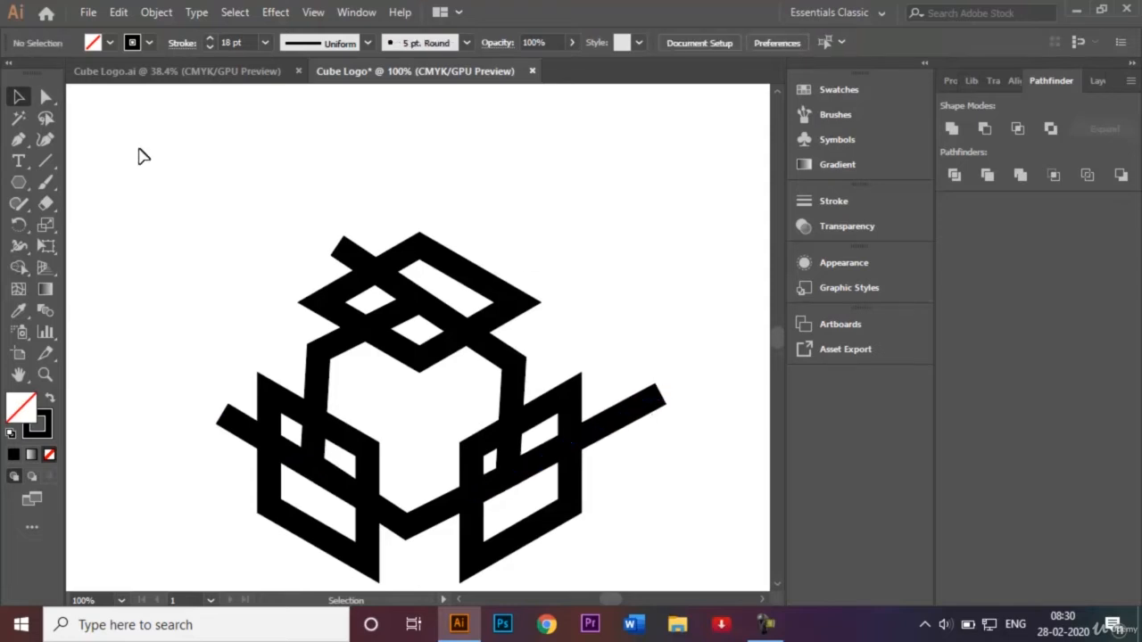
{"action": "left_click", "coordinate": [45, 162]}
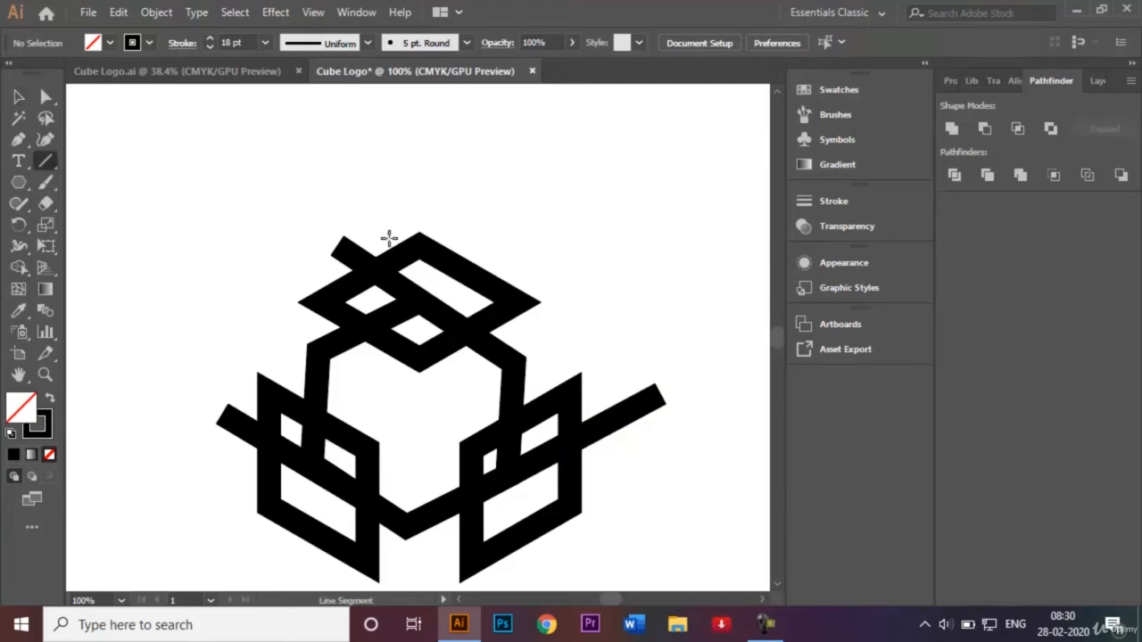
{"action": "left_click_drag", "start_coordinate": [419, 302], "coordinate": [491, 300]}
{"action": "left_click_drag", "start_coordinate": [496, 301], "coordinate": [376, 234]}
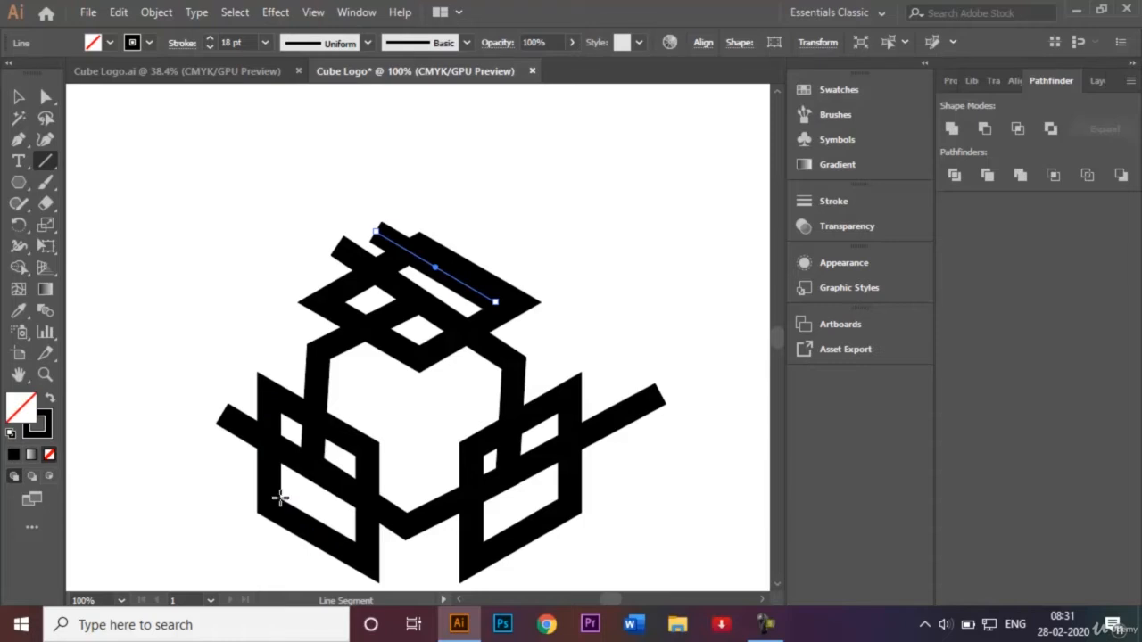
{"action": "mouse_move", "coordinate": [280, 498]}
{"action": "left_mouse_down"}
{"action": "mouse_move", "coordinate": [356, 528]}
{"action": "mouse_move", "coordinate": [404, 569]}
{"action": "left_mouse_up"}
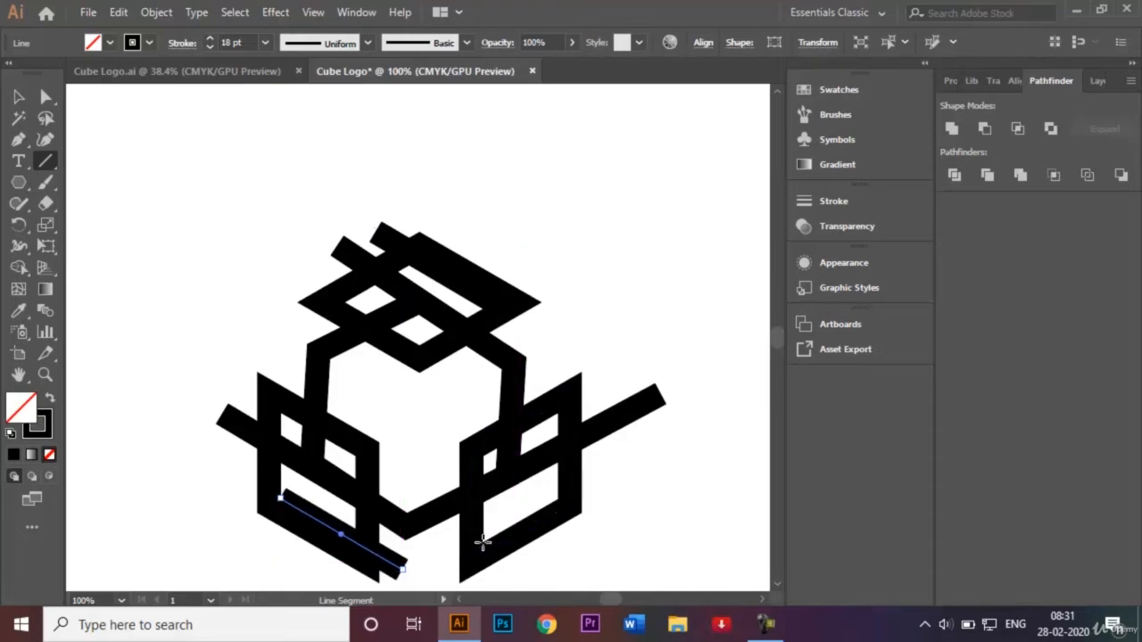
{"action": "left_click_drag", "start_coordinate": [482, 540], "coordinate": [635, 458]}
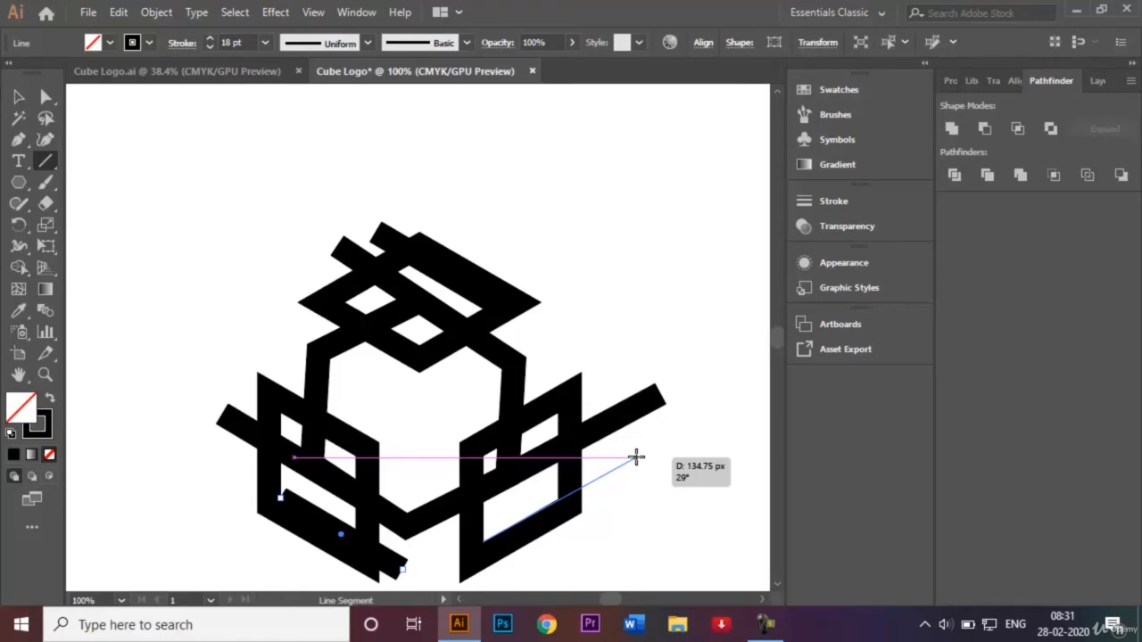
{"action": "left_click_drag", "start_coordinate": [635, 458], "coordinate": [635, 458]}
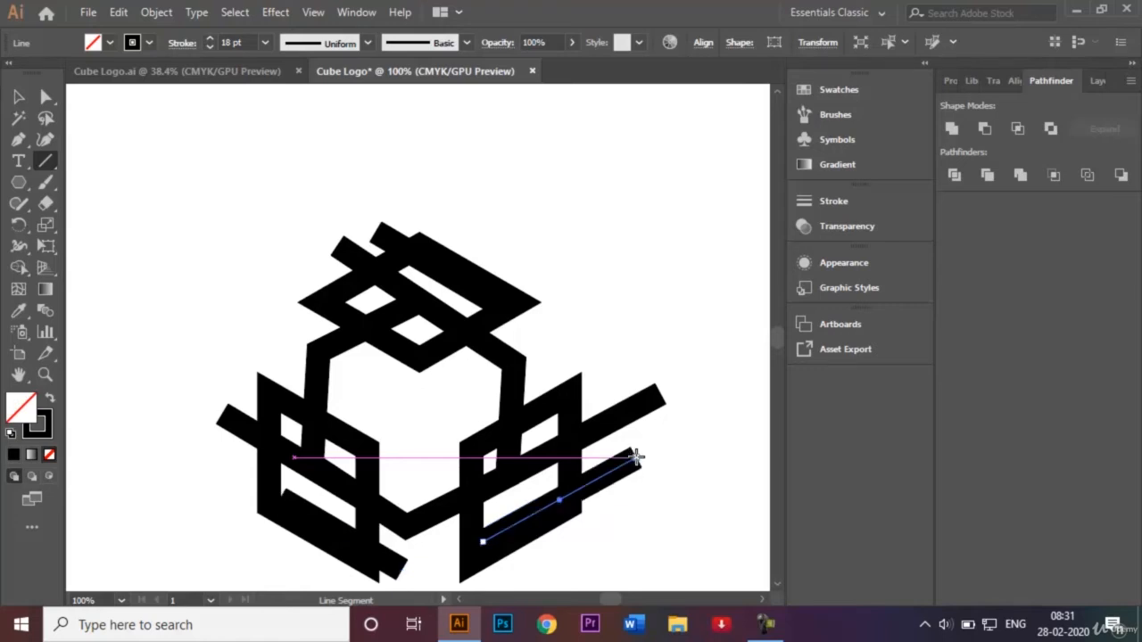
{"action": "left_click", "coordinate": [19, 97]}
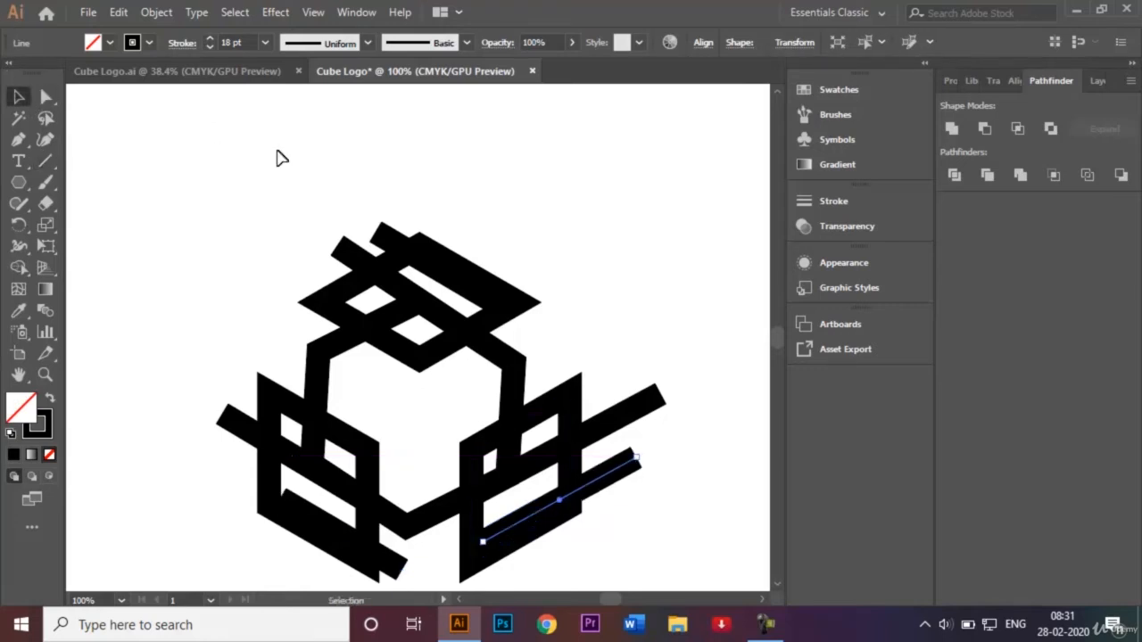
{"action": "left_click", "coordinate": [278, 152]}
{"action": "left_click", "coordinate": [396, 244]}
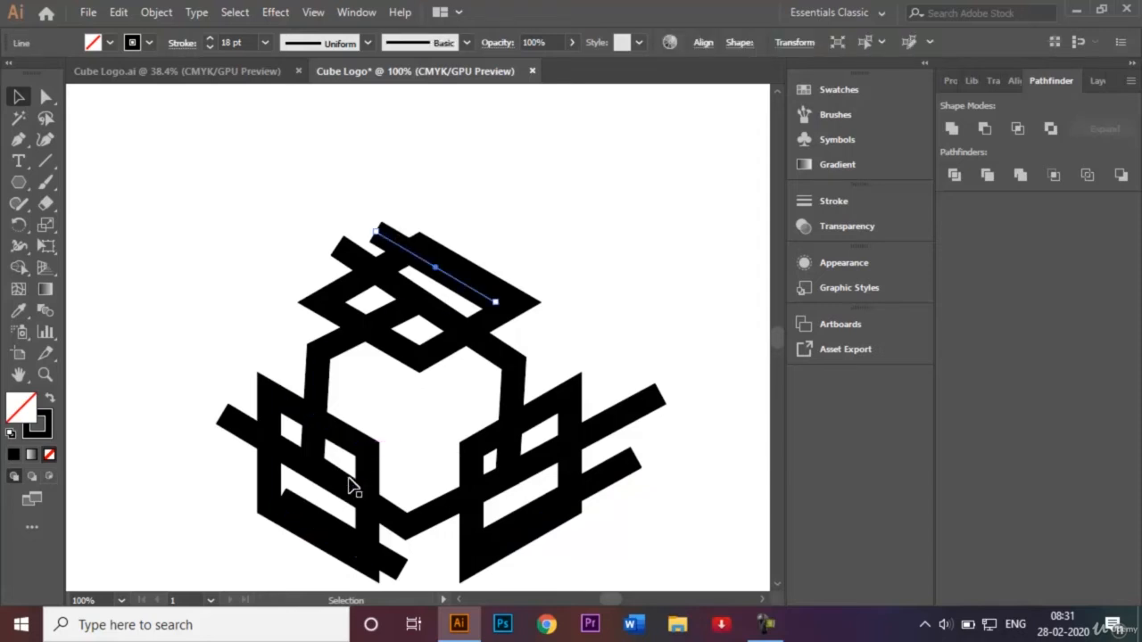
{"action": "left_click", "coordinate": [302, 515], "text": "shift"}
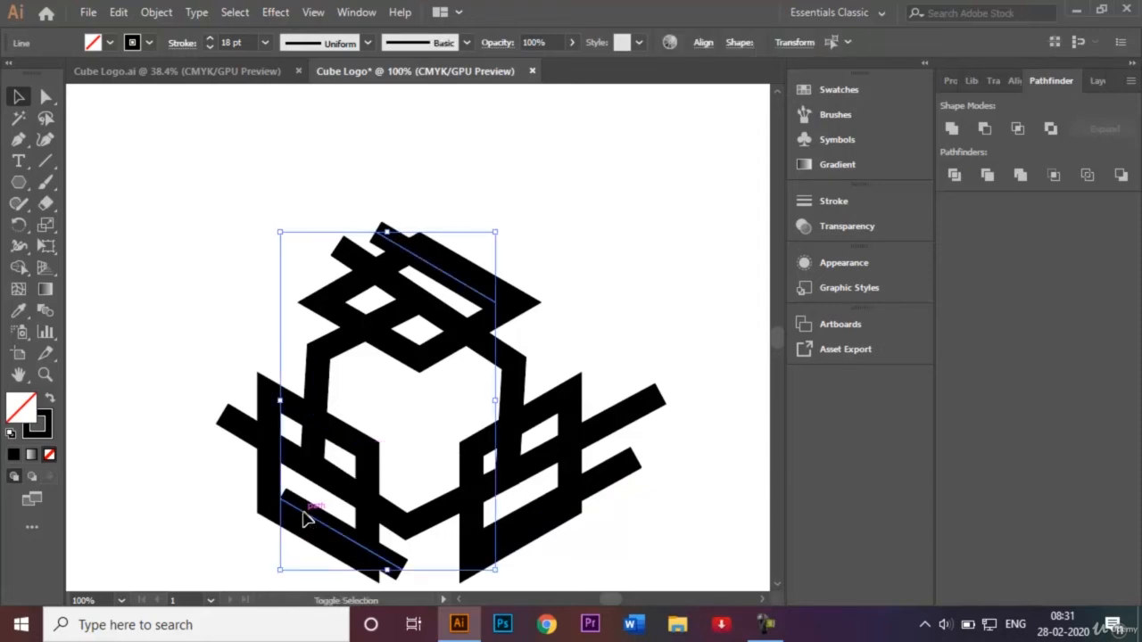
{"action": "left_click", "coordinate": [614, 474], "text": "shift"}
{"action": "key", "text": "Delete"}
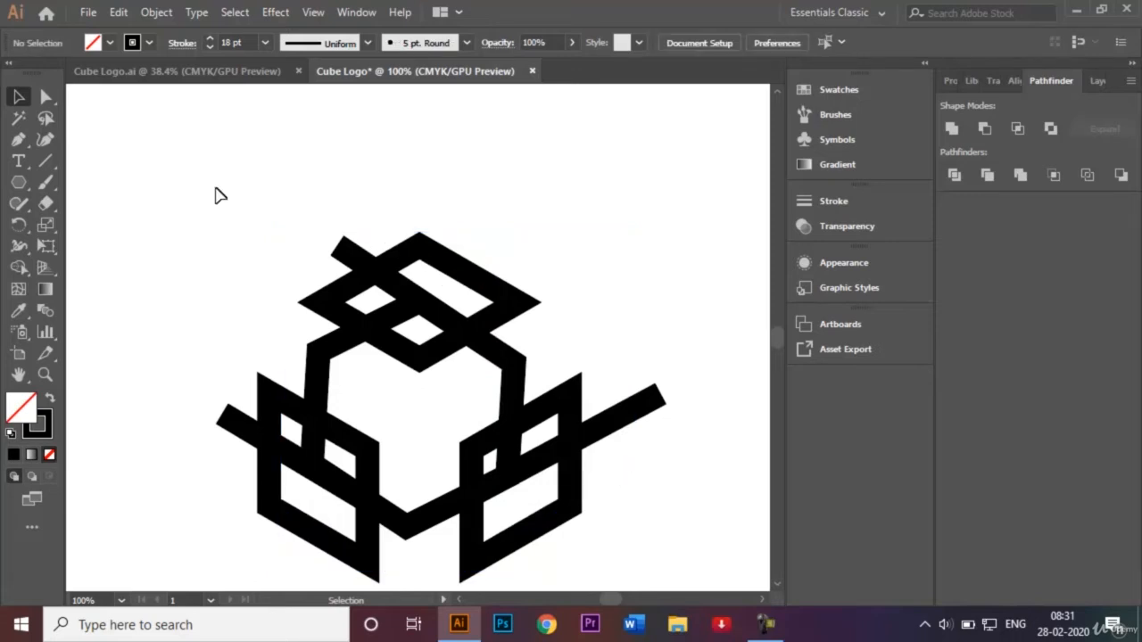
- Expand the fill and stroke of all three faces, the hexagon and the extending lines, and deselect them
{"action": "left_click_drag", "start_coordinate": [217, 190], "coordinate": [603, 558]}
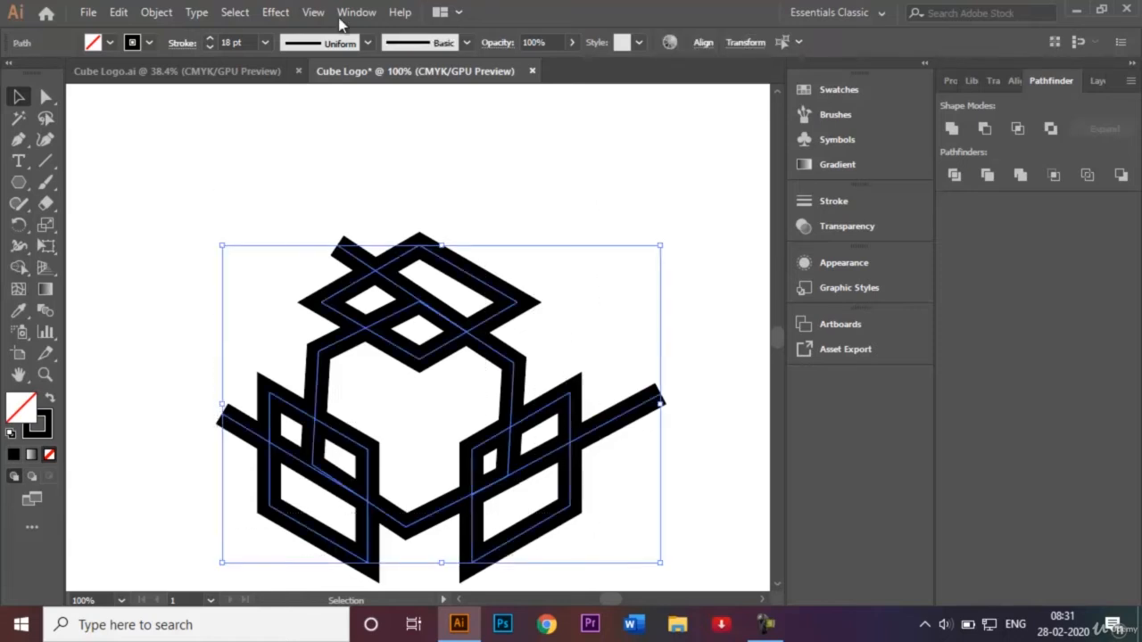
{"action": "left_click", "coordinate": [154, 13]}
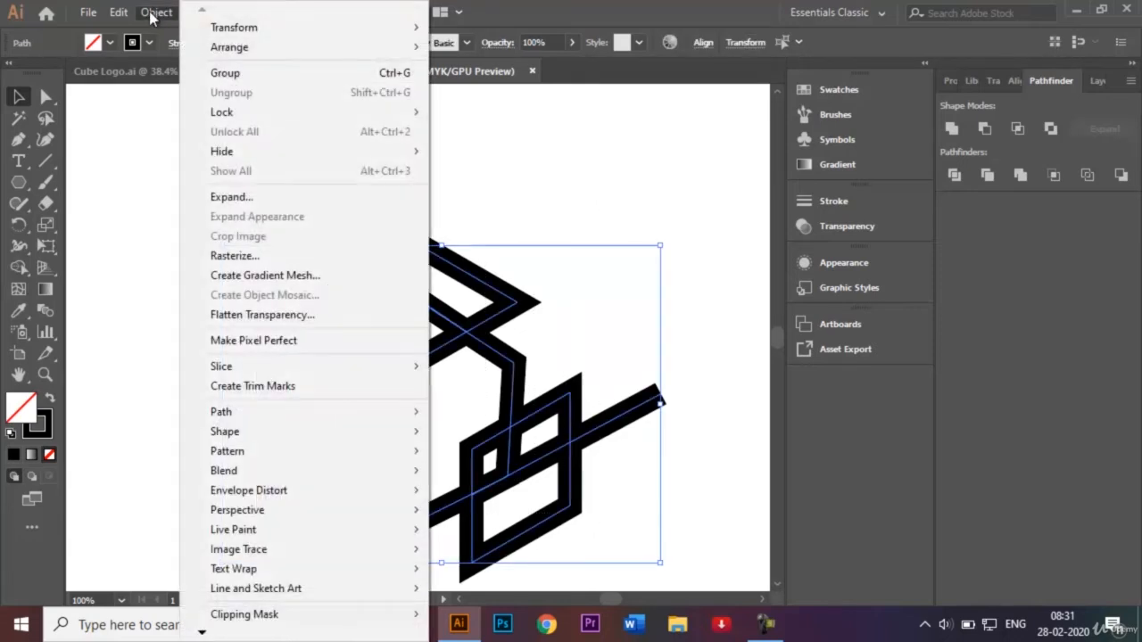
{"action": "left_click", "coordinate": [250, 200]}
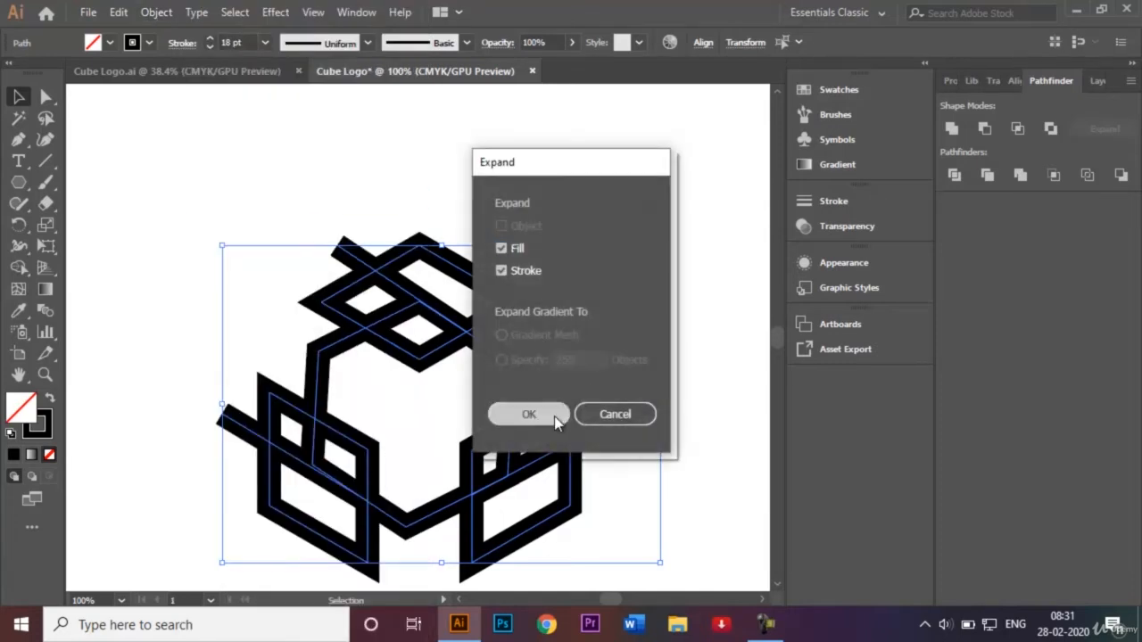
{"action": "left_click", "coordinate": [556, 422]}
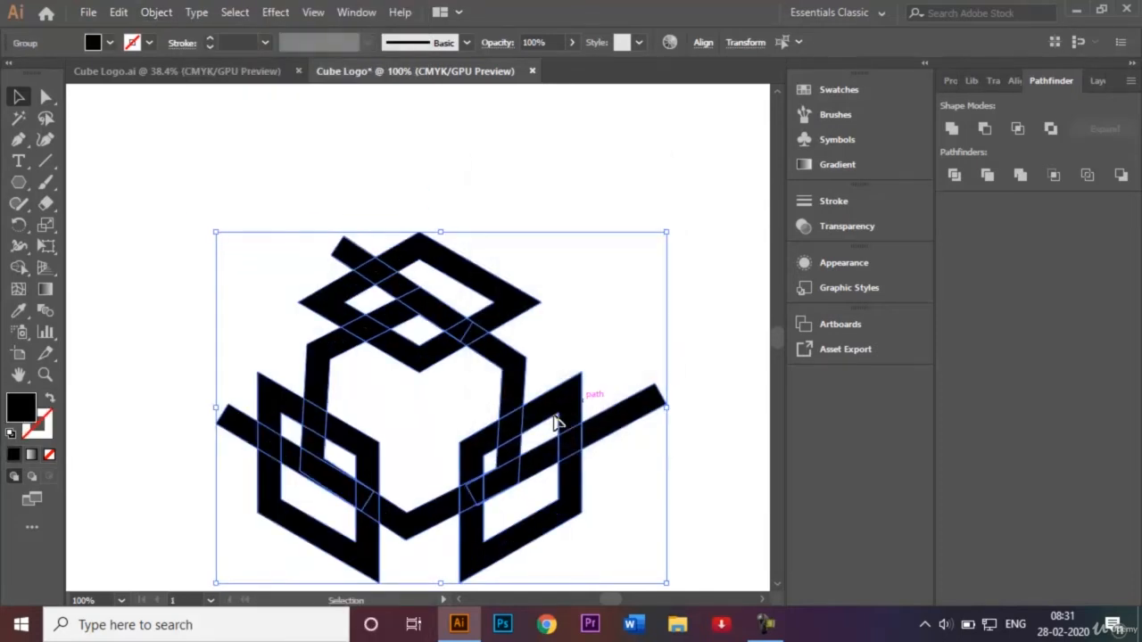
{"action": "left_click", "coordinate": [704, 349]}
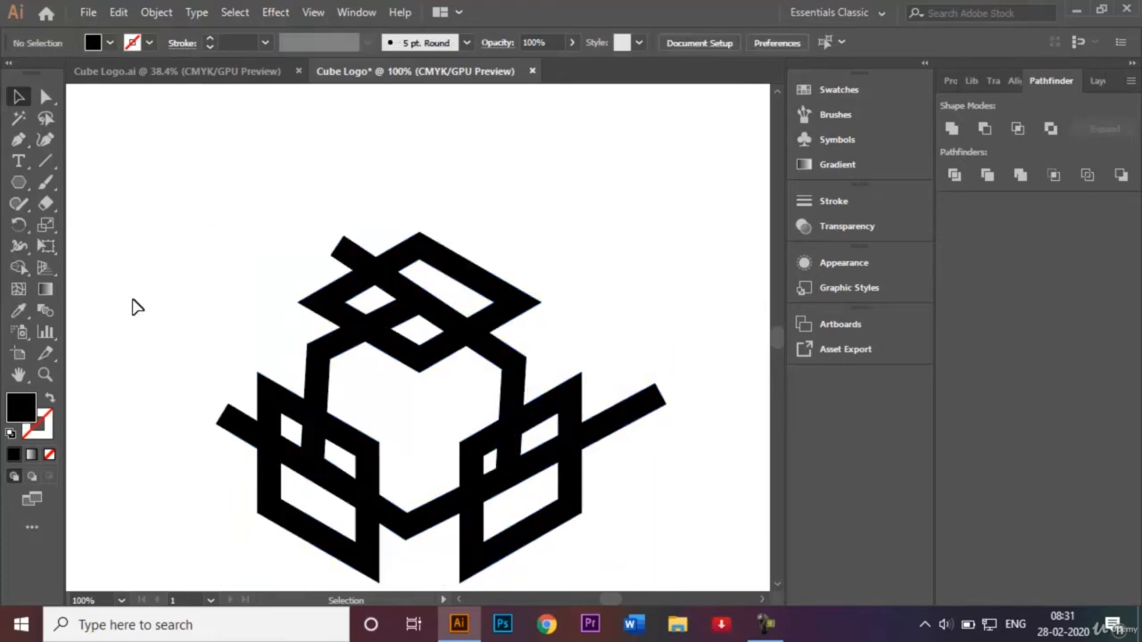
- Draw three cutting lines along the top face's upper-right inner edge and both side faces' lower inner edges, extending past the outlines
{"action": "left_click", "coordinate": [46, 163]}
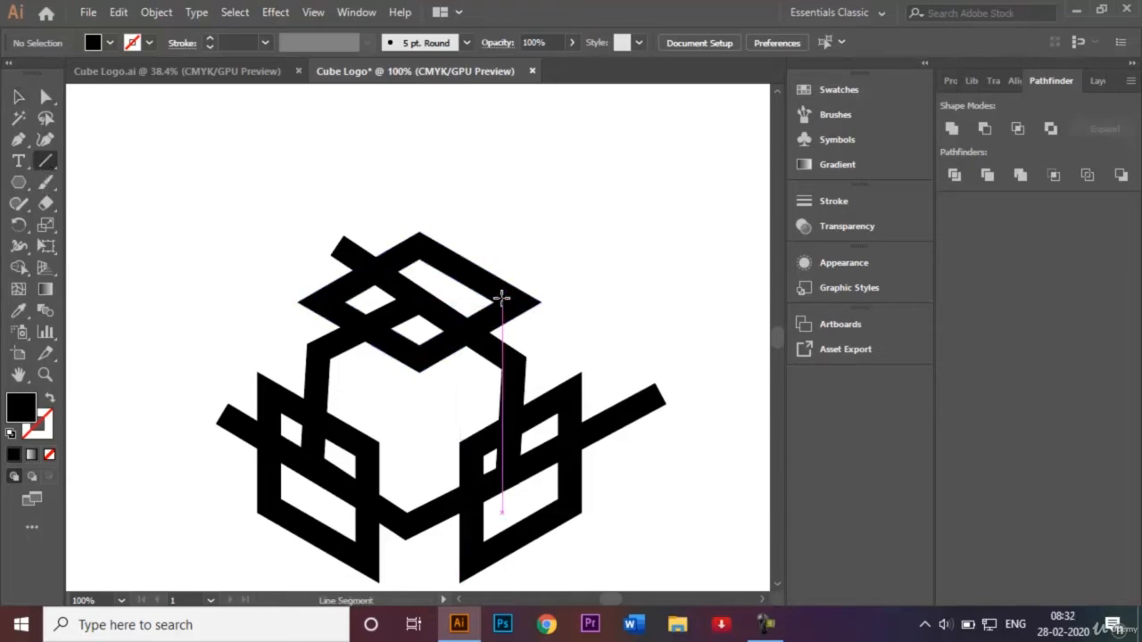
{"action": "left_click_drag", "start_coordinate": [494, 301], "coordinate": [374, 232]}
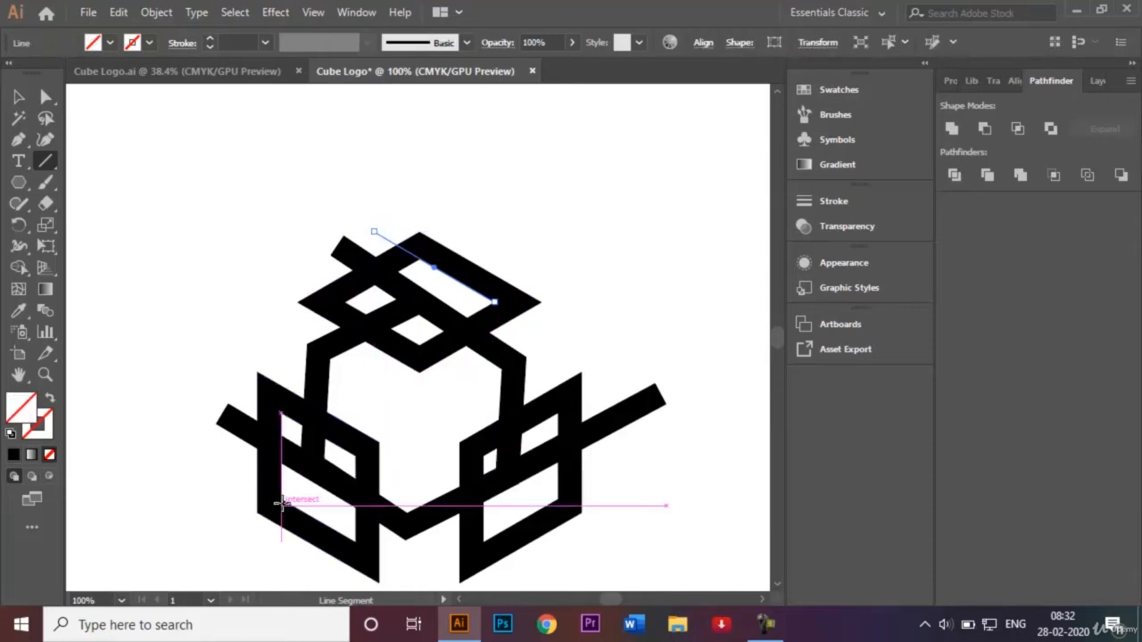
{"action": "left_click_drag", "start_coordinate": [279, 498], "coordinate": [413, 574]}
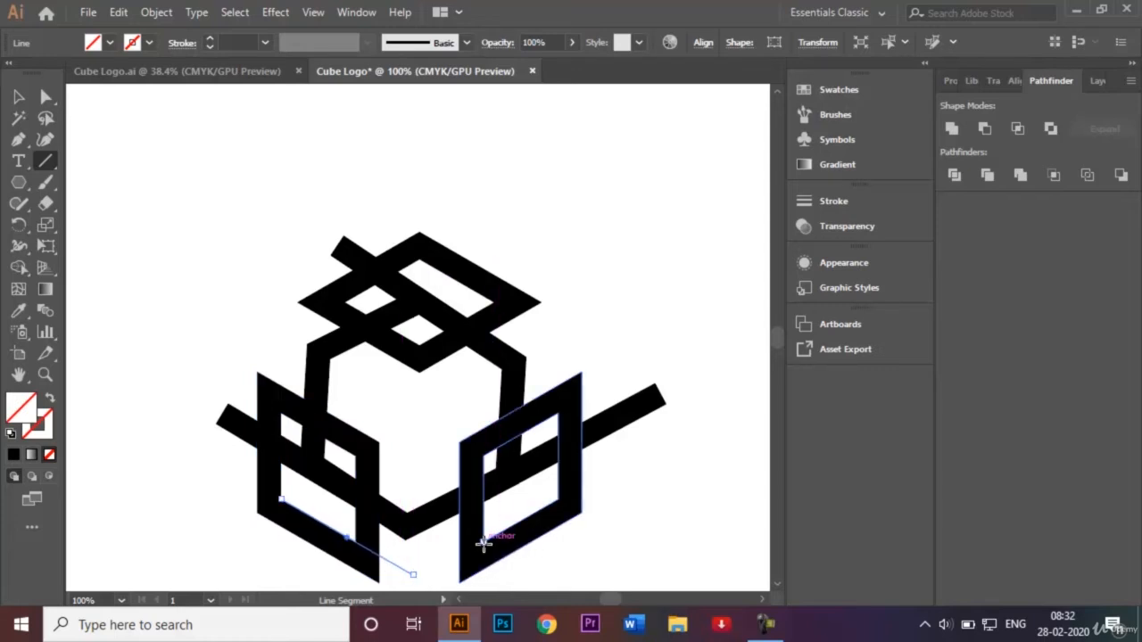
{"action": "left_click_drag", "start_coordinate": [482, 541], "coordinate": [621, 464]}
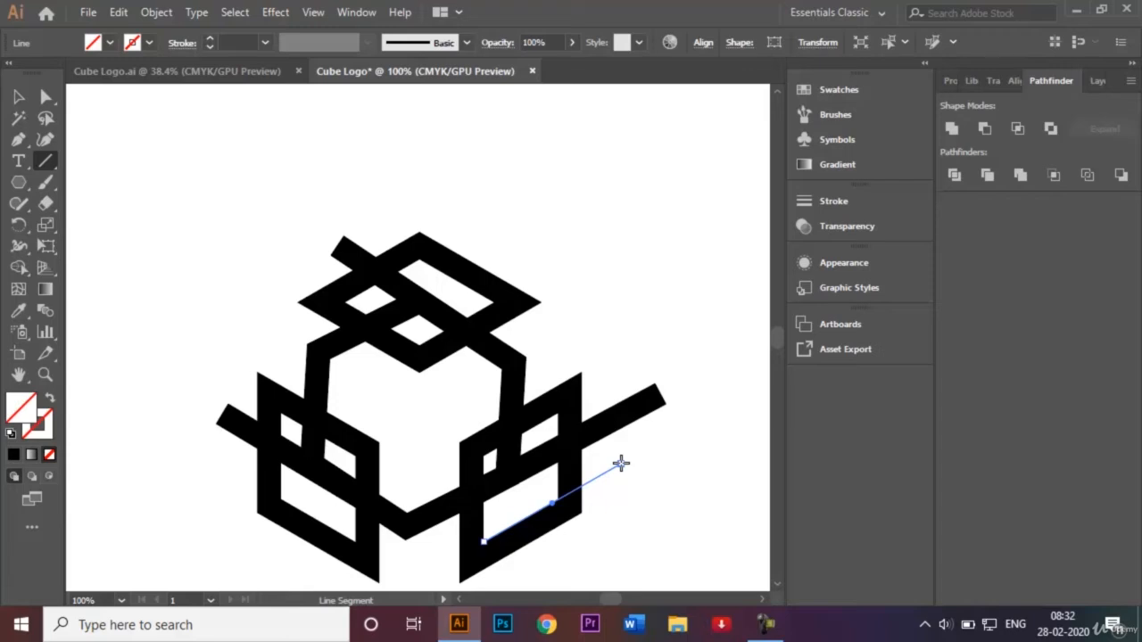
{"action": "left_click", "coordinate": [18, 96]}
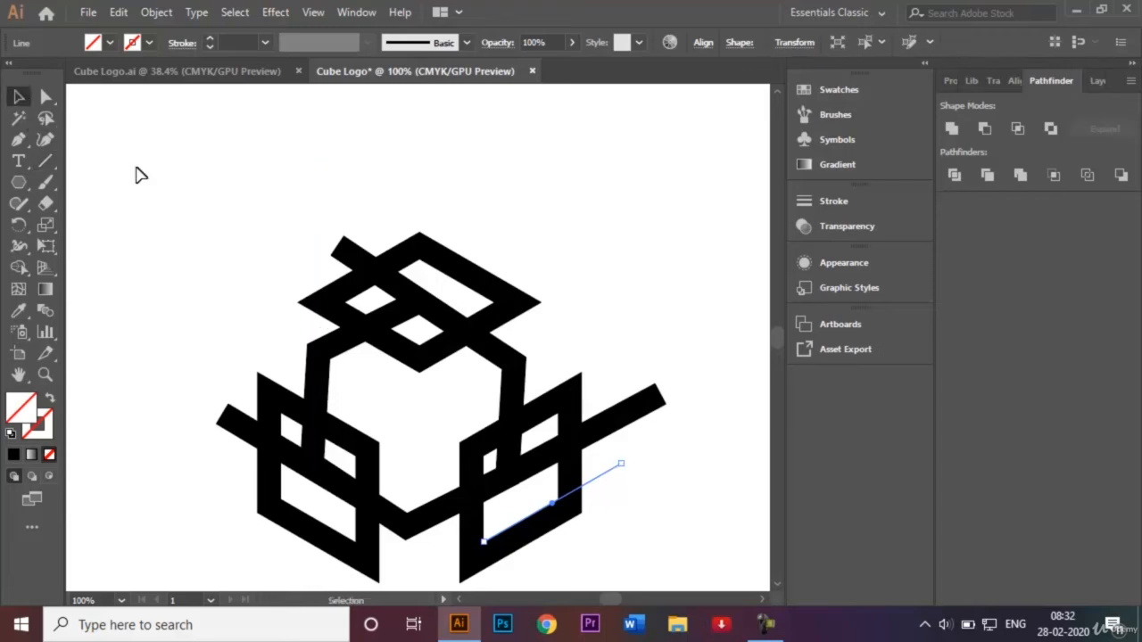
{"action": "left_click", "coordinate": [226, 216]}
- Divide all the artwork along its overlaps with the Pathfinder, ungroup the resulting pieces and deselect them
{"action": "left_click_drag", "start_coordinate": [175, 179], "coordinate": [624, 579]}
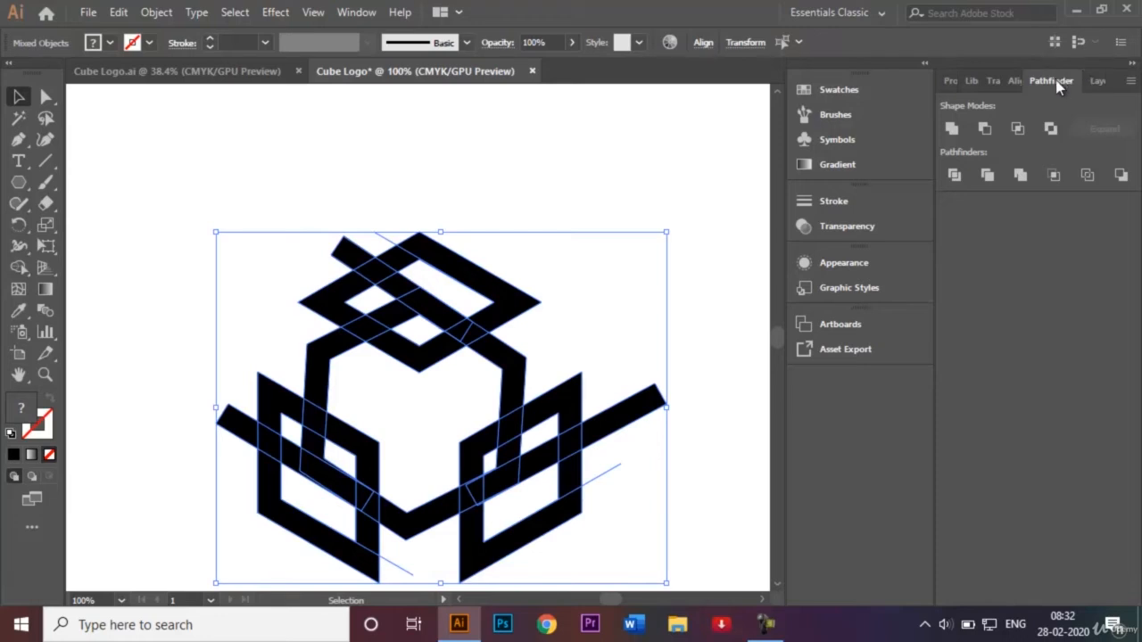
{"action": "left_click", "coordinate": [955, 176]}
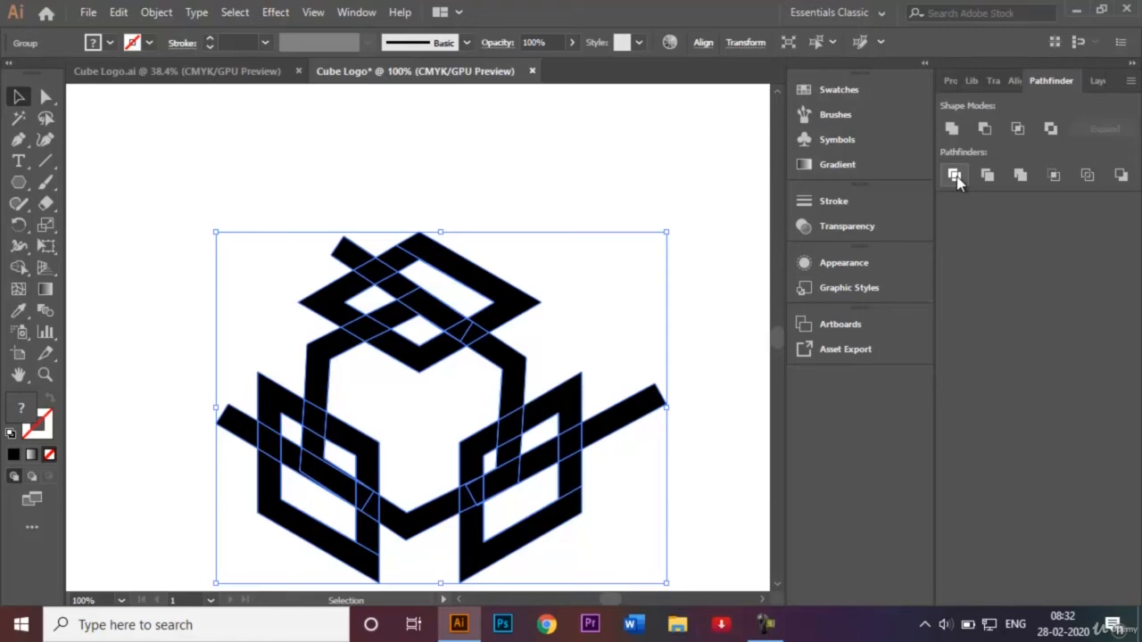
{"action": "right_click", "coordinate": [518, 303]}
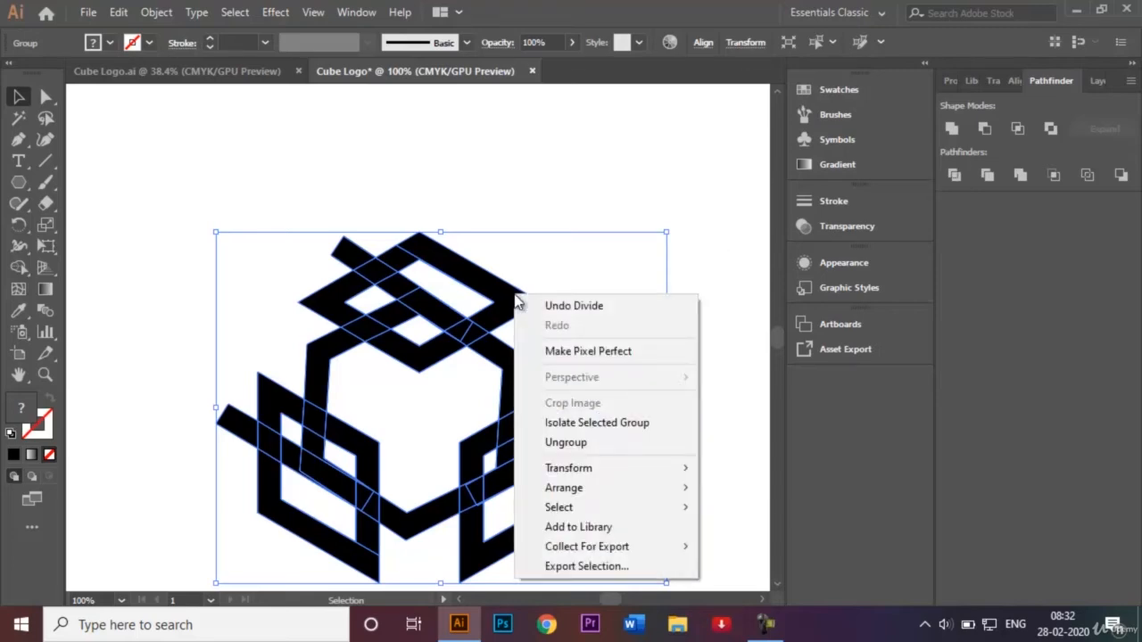
{"action": "left_click", "coordinate": [573, 446]}
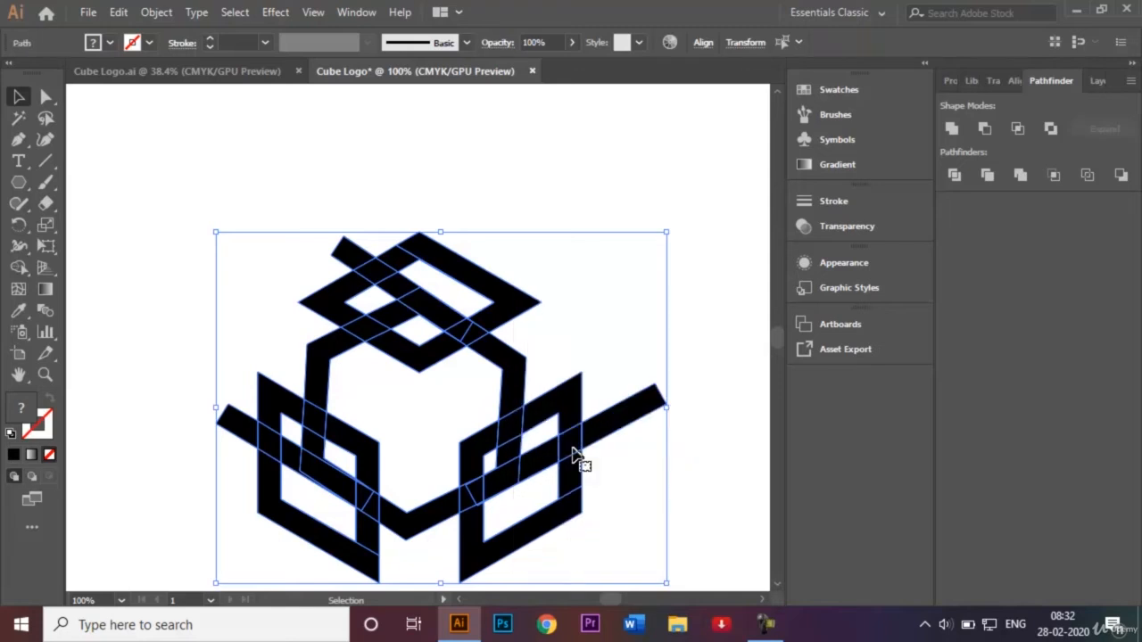
{"action": "left_click", "coordinate": [629, 357]}
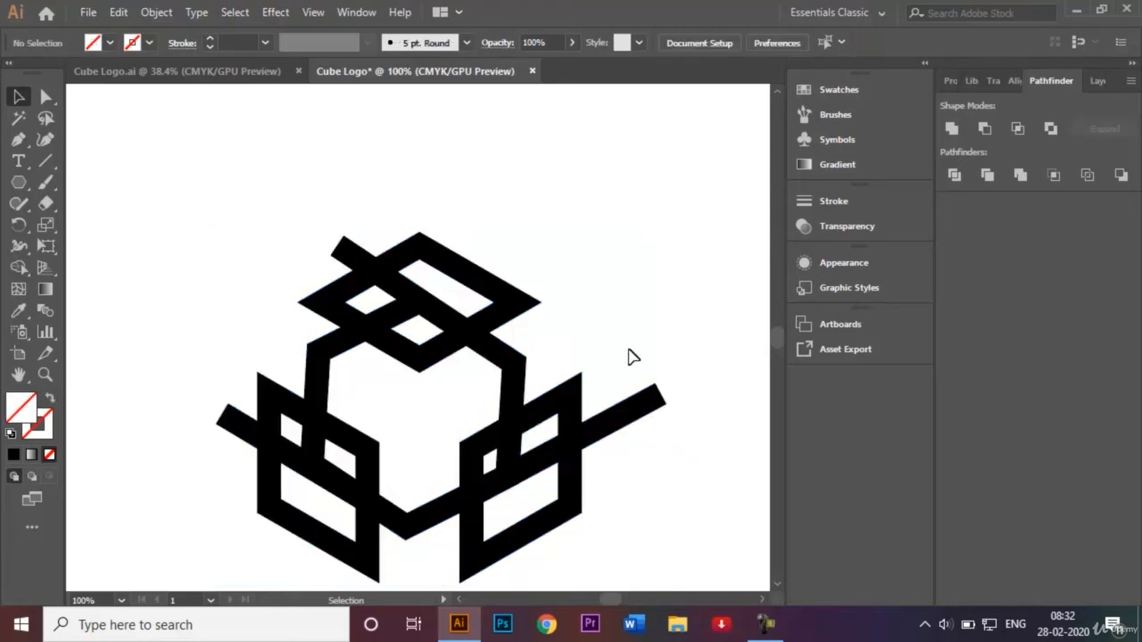
- Delete the three line ends protruding outside the top, right and left faces
{"action": "left_click", "coordinate": [350, 257]}
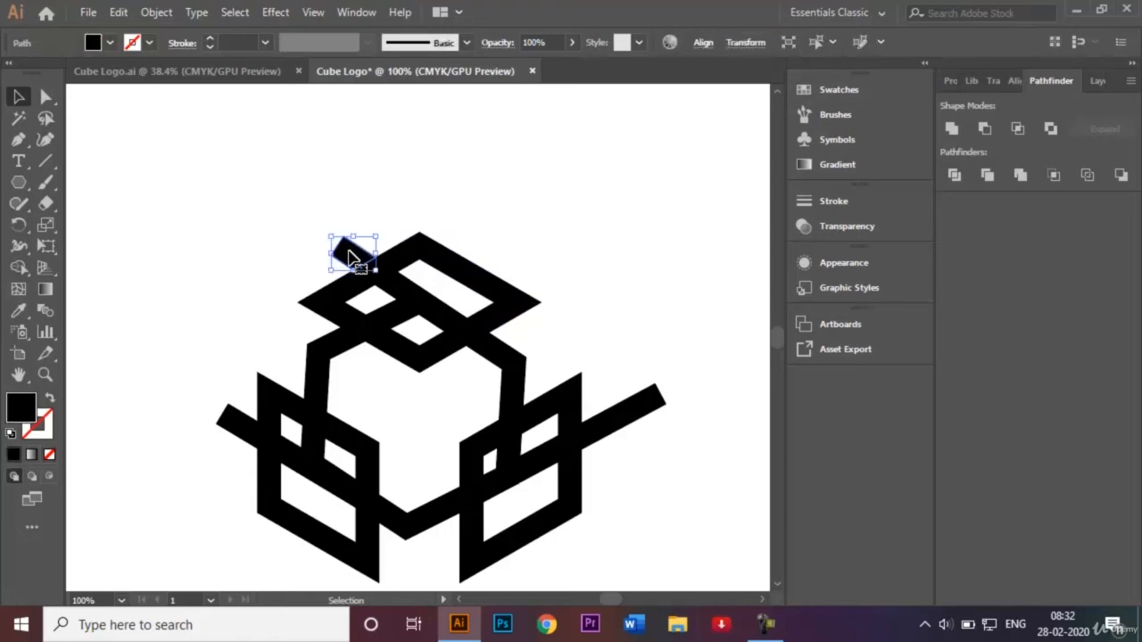
{"action": "key", "text": "Delete"}
{"action": "left_click", "coordinate": [644, 413]}
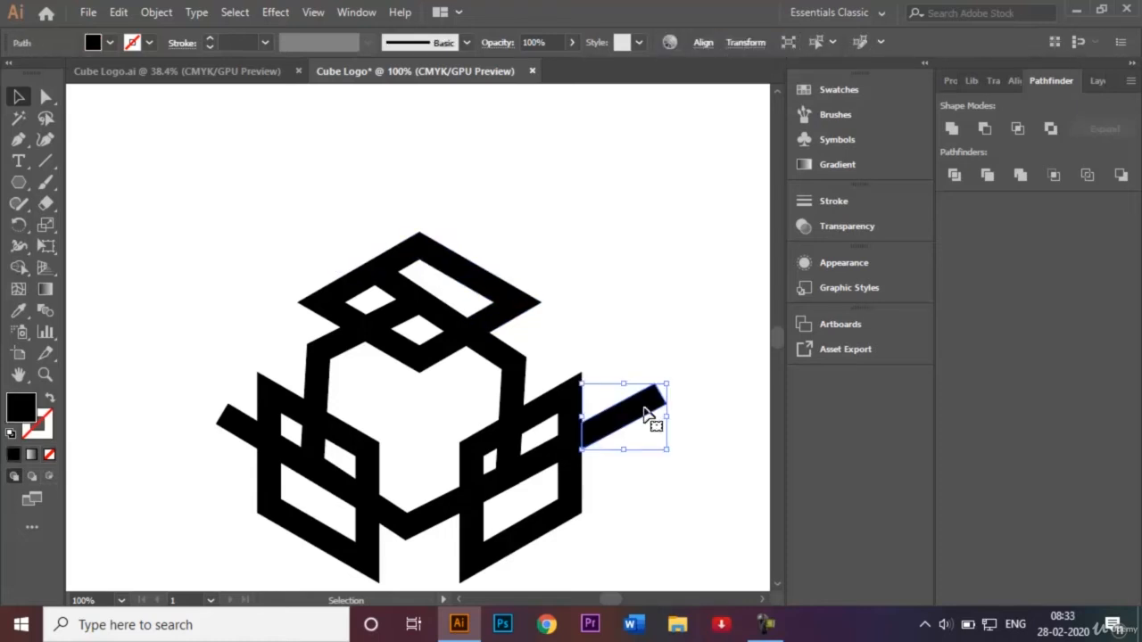
{"action": "key", "text": "Delete"}
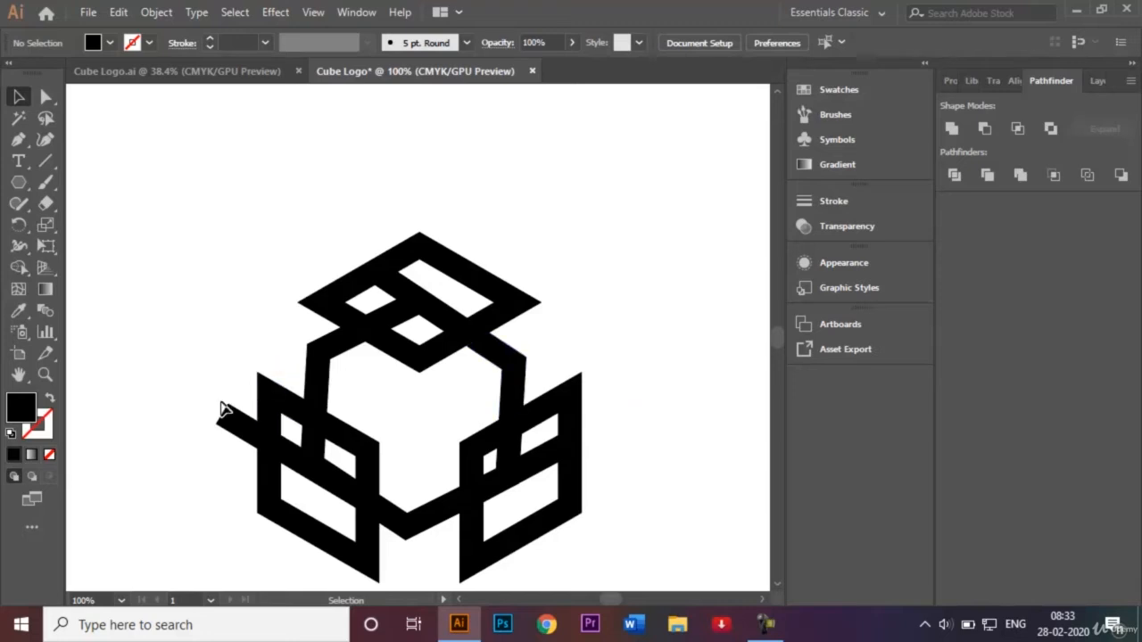
{"action": "left_click", "coordinate": [239, 428]}
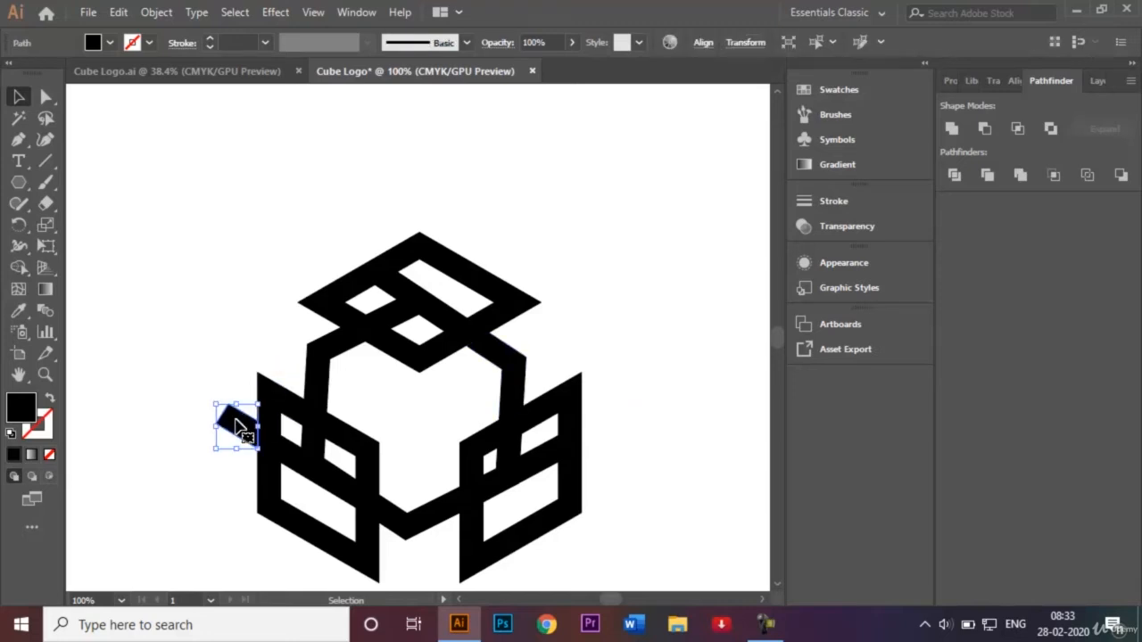
{"action": "key", "text": "Delete"}
- Delete the three black hexagon segments linking the cube faces and the unfilled piece left between them
{"action": "left_click", "coordinate": [322, 374]}
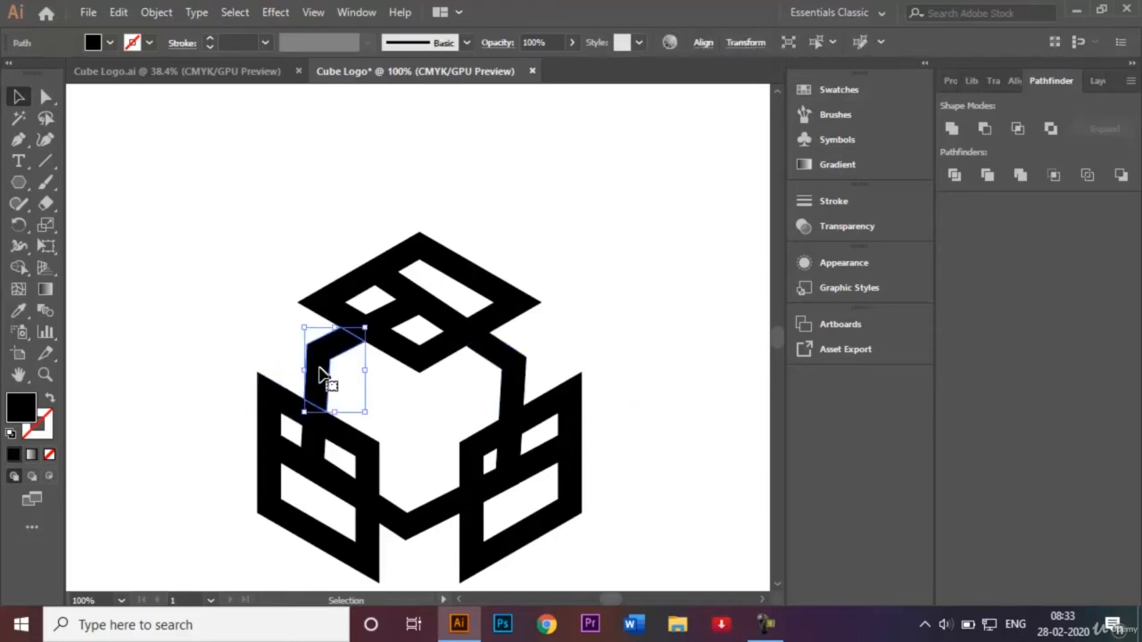
{"action": "key", "text": "Delete"}
{"action": "left_click", "coordinate": [513, 380]}
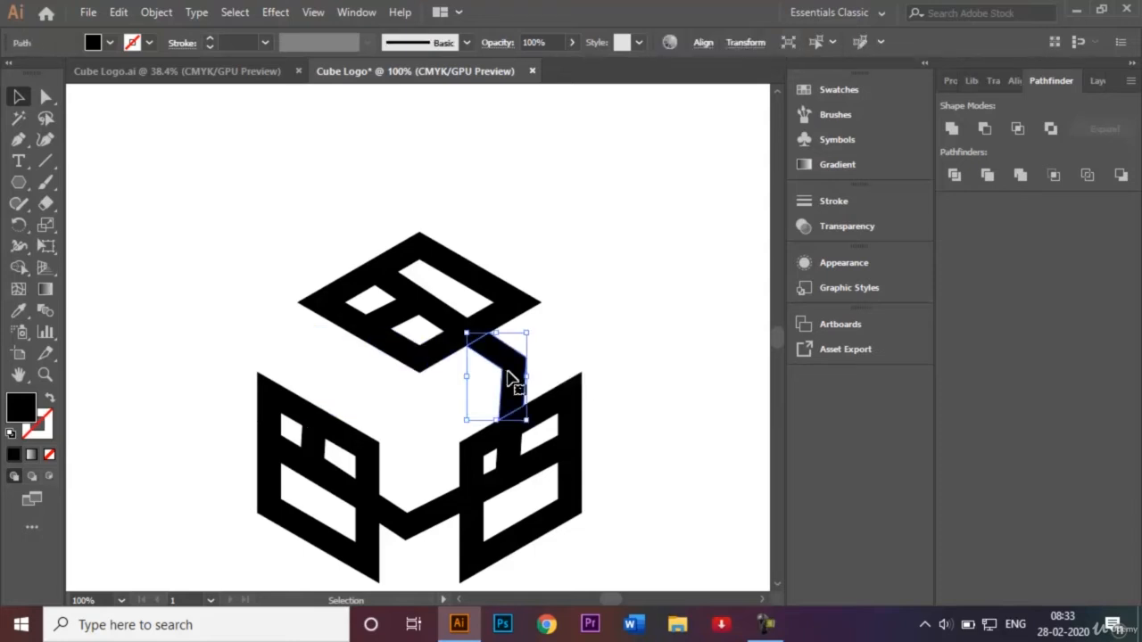
{"action": "key", "text": "Delete"}
{"action": "left_click", "coordinate": [434, 524]}
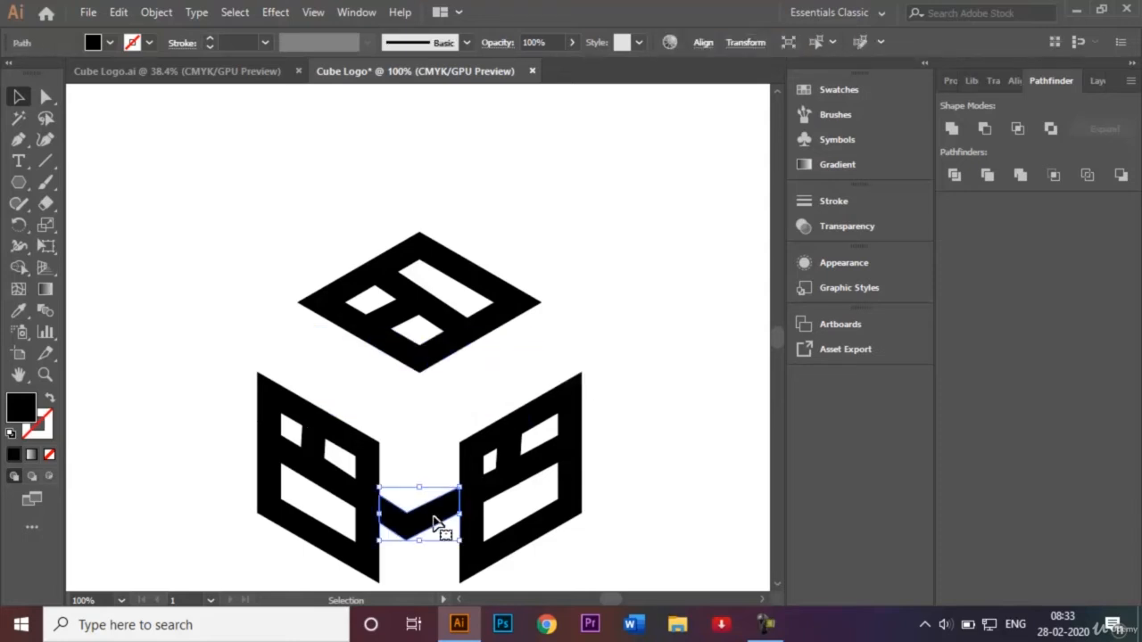
{"action": "key", "text": "Delete"}
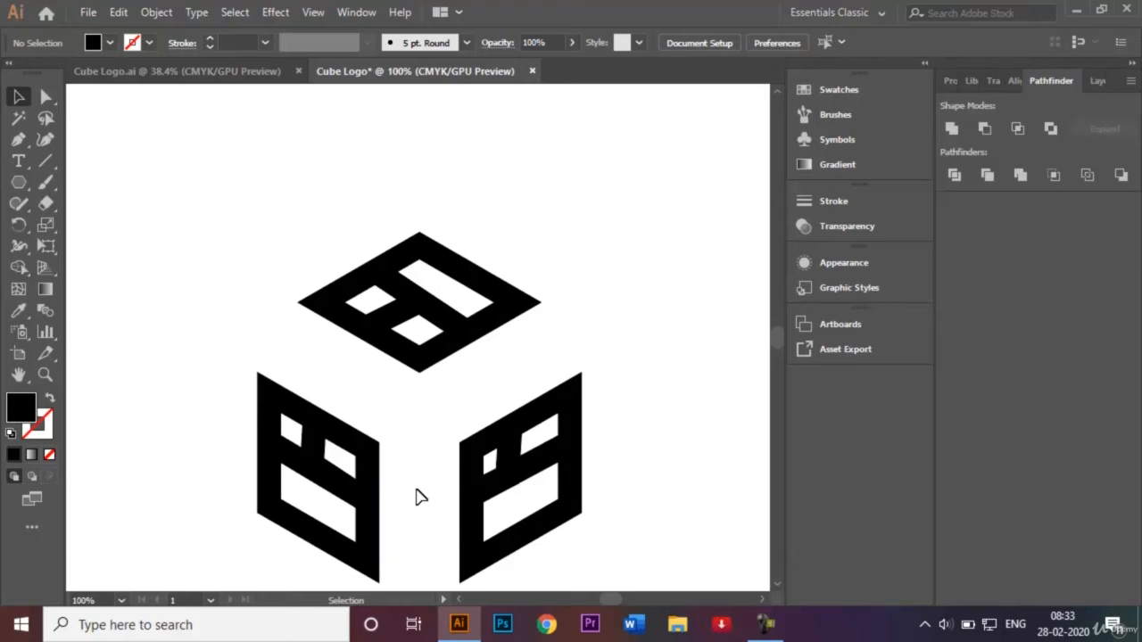
{"action": "left_click", "coordinate": [496, 369]}
{"action": "key", "text": "Delete"}
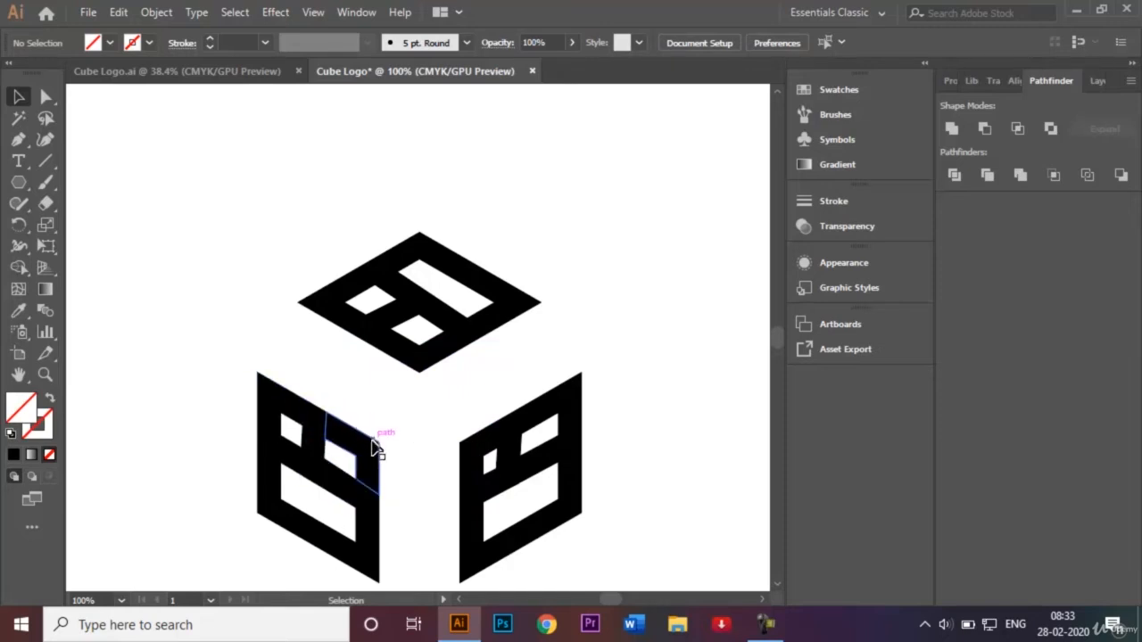
- Delete the leftover hexagon and line pieces crossing the openings inside the left, right and top faces
{"action": "left_click", "coordinate": [321, 453]}
{"action": "key", "text": "Delete"}
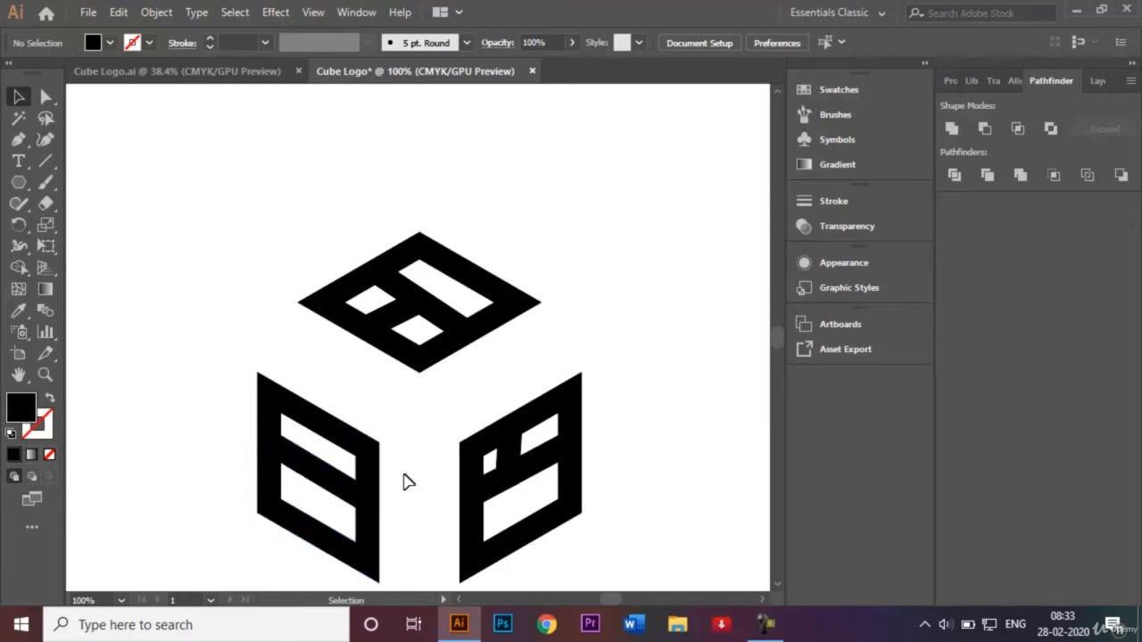
{"action": "left_click", "coordinate": [518, 457]}
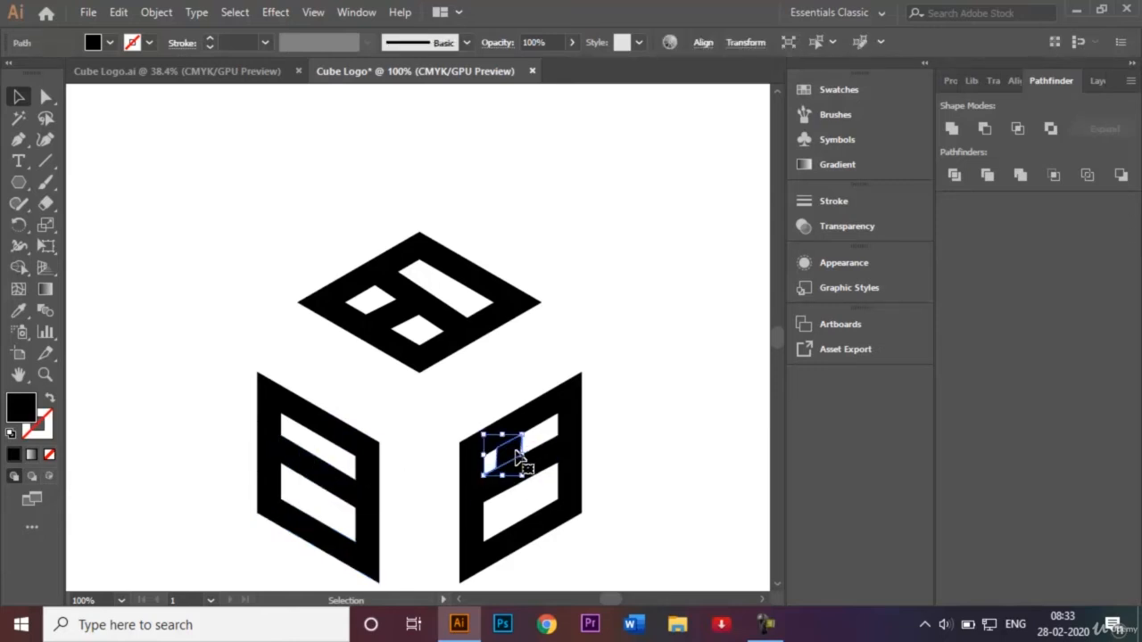
{"action": "key", "text": "Delete"}
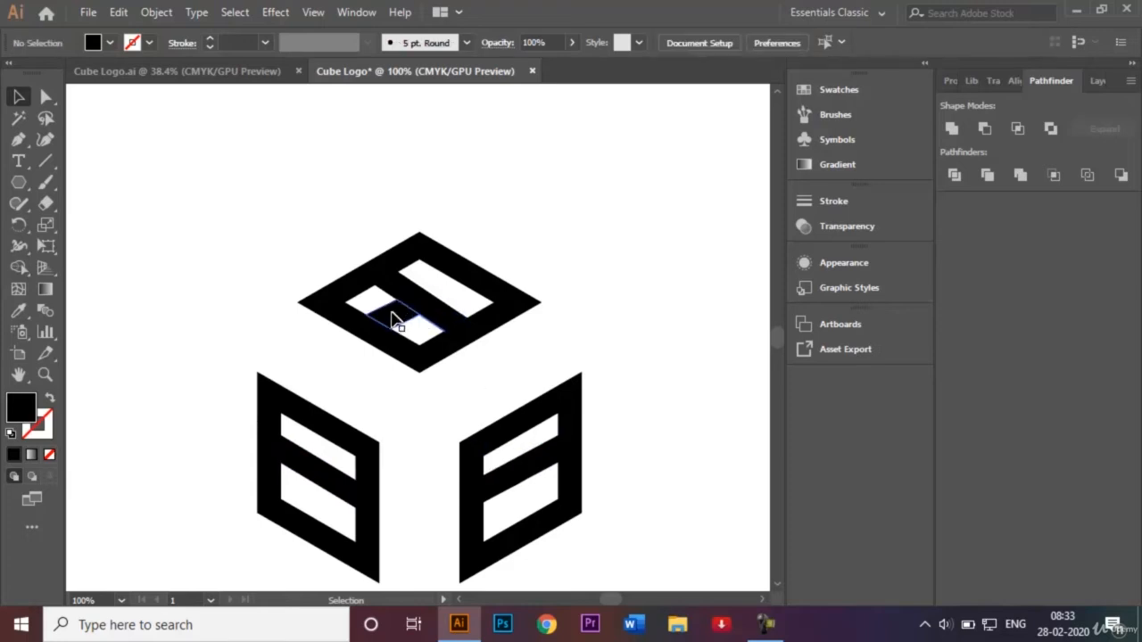
{"action": "left_click", "coordinate": [394, 320]}
{"action": "key", "text": "Delete"}
- Delete the top face's upper-left outline piece beside its middle bar and the outline pieces at both ends of the right face's bar
{"action": "left_click", "coordinate": [398, 273]}
{"action": "key", "text": "Delete"}
{"action": "left_click_drag", "start_coordinate": [451, 350], "coordinate": [357, 294]}
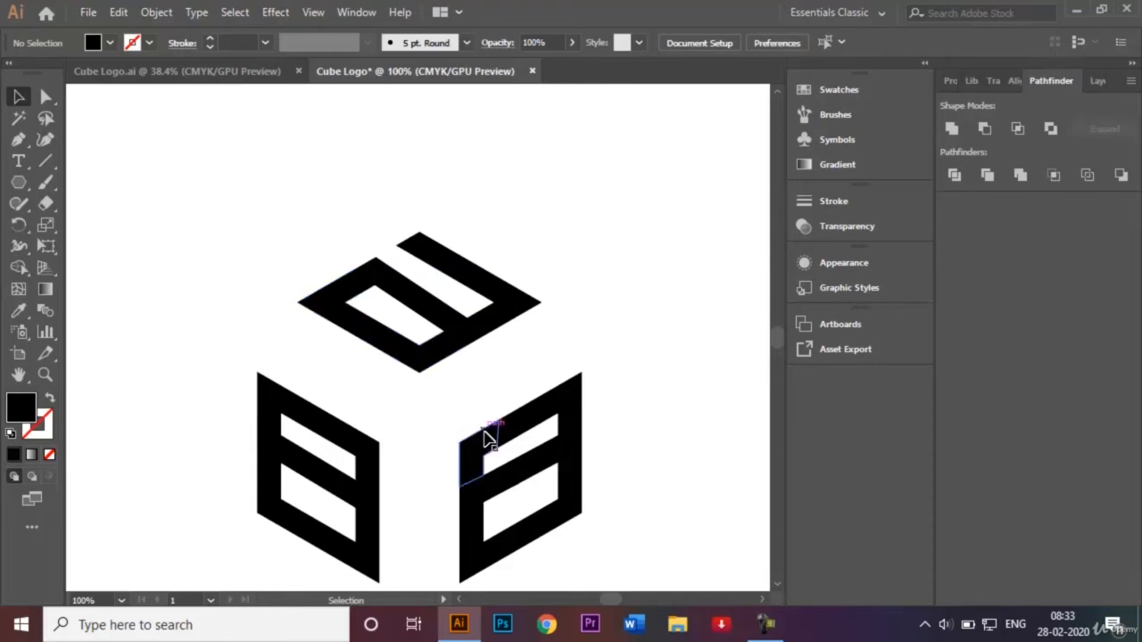
{"action": "left_click", "coordinate": [571, 446]}
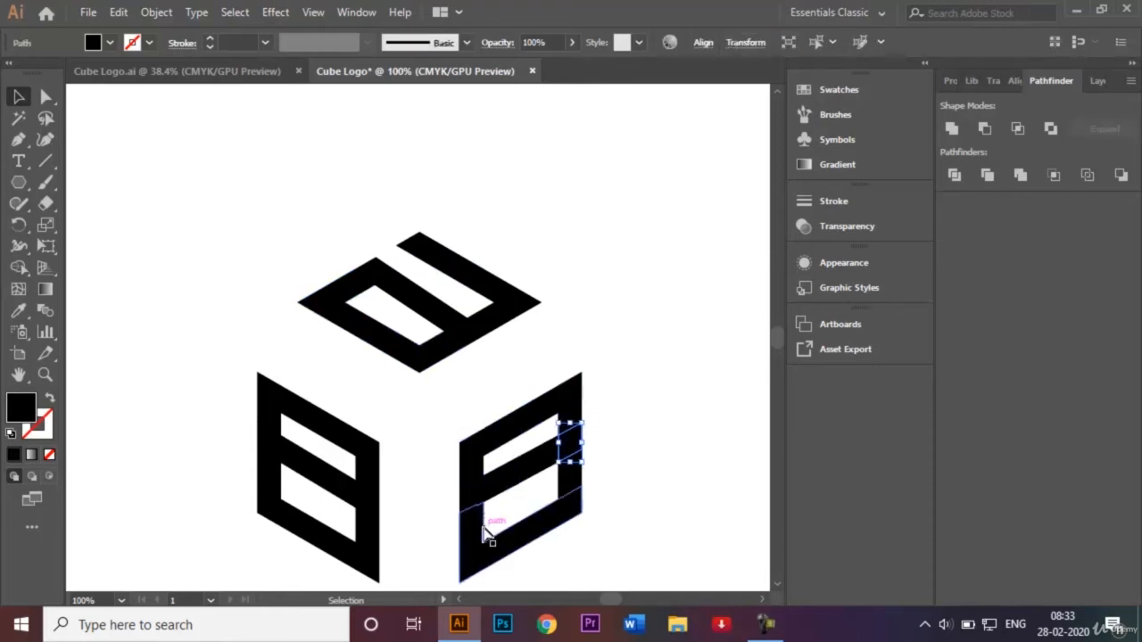
{"action": "left_click_drag", "start_coordinate": [473, 495], "coordinate": [474, 492]}
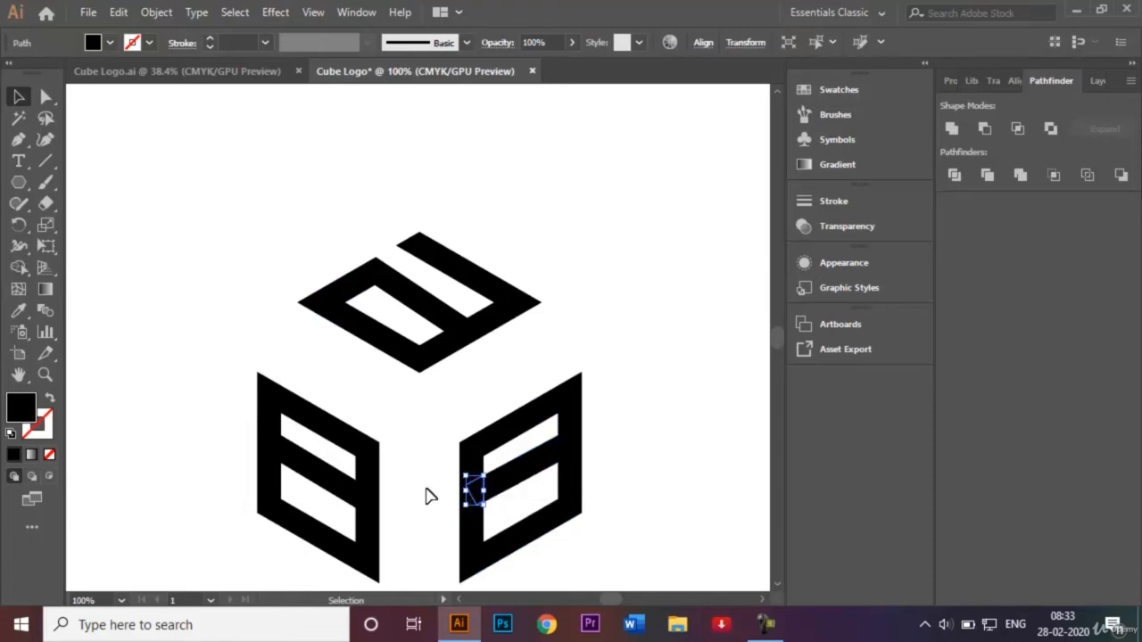
{"action": "left_click", "coordinate": [427, 496]}
{"action": "left_click", "coordinate": [466, 498]}
{"action": "key", "text": "Delete"}
{"action": "left_click_drag", "start_coordinate": [467, 496], "coordinate": [573, 455]}
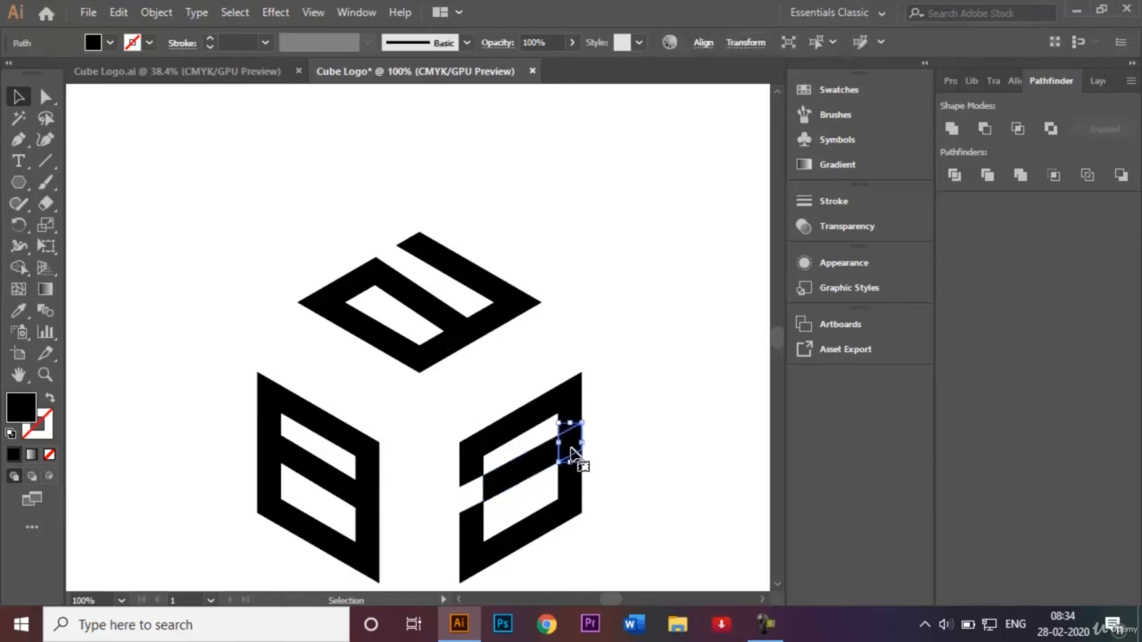
{"action": "key", "text": "Delete"}
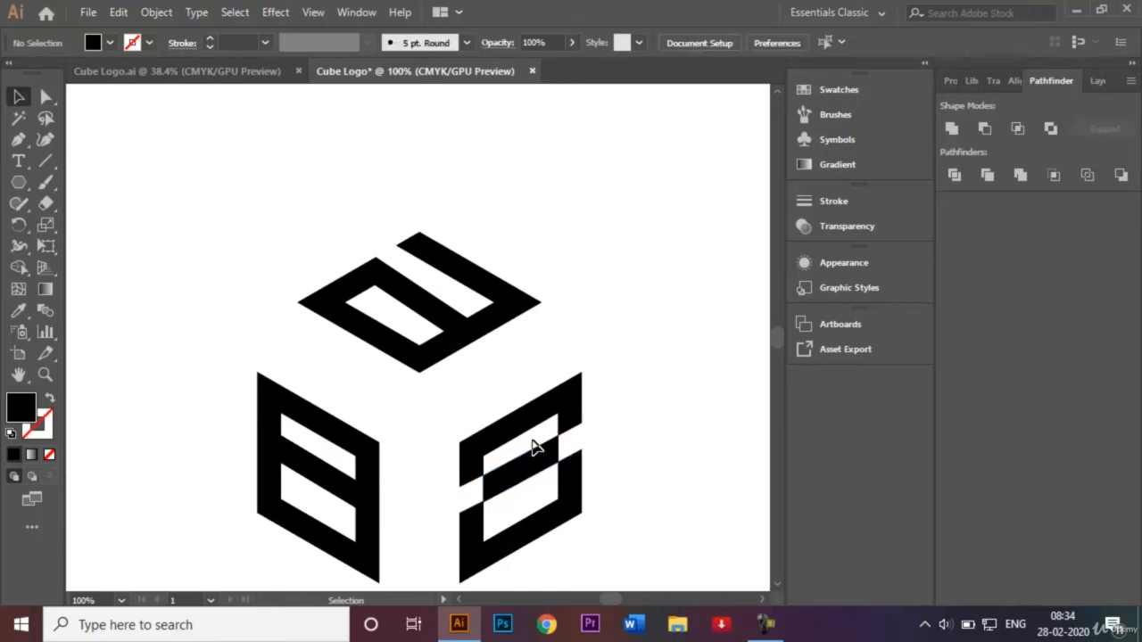
- Remove the outline pieces at both ends of the left face's middle bar, and check the pieces at the top face's lower-right junction
{"action": "left_click", "coordinate": [284, 460]}
{"action": "key", "text": "Delete"}
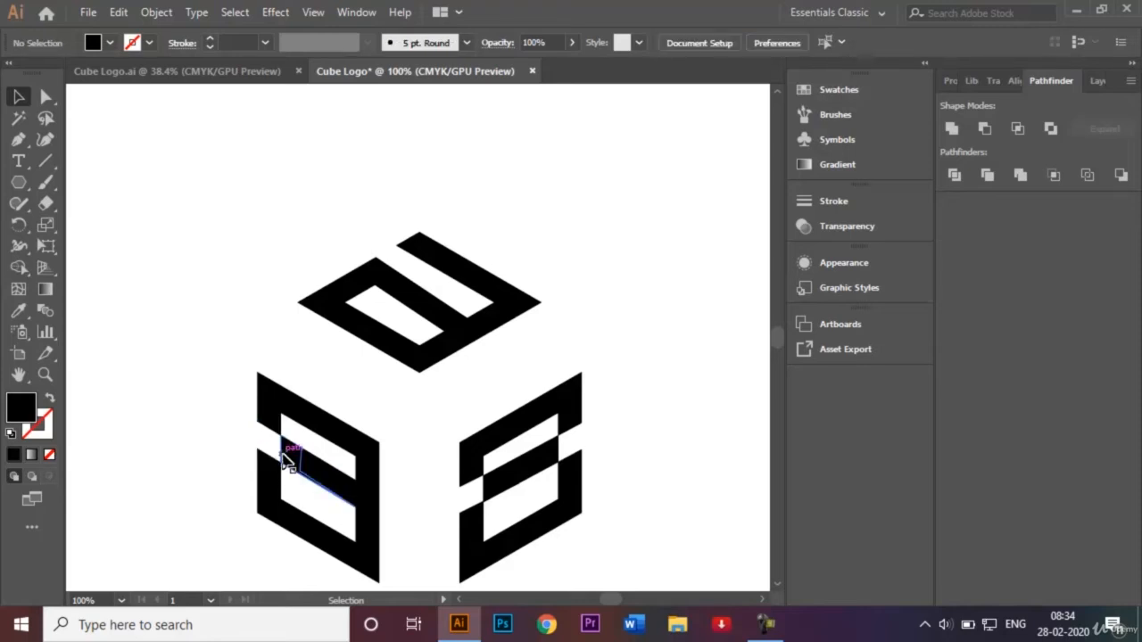
{"action": "left_click", "coordinate": [366, 498]}
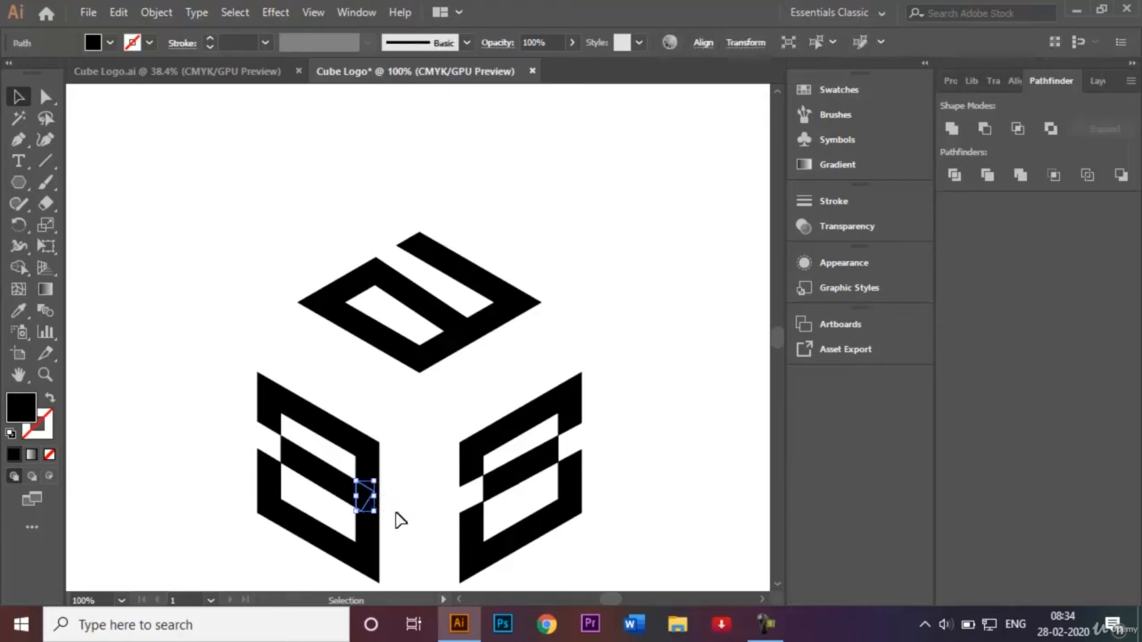
{"action": "key", "text": "Delete"}
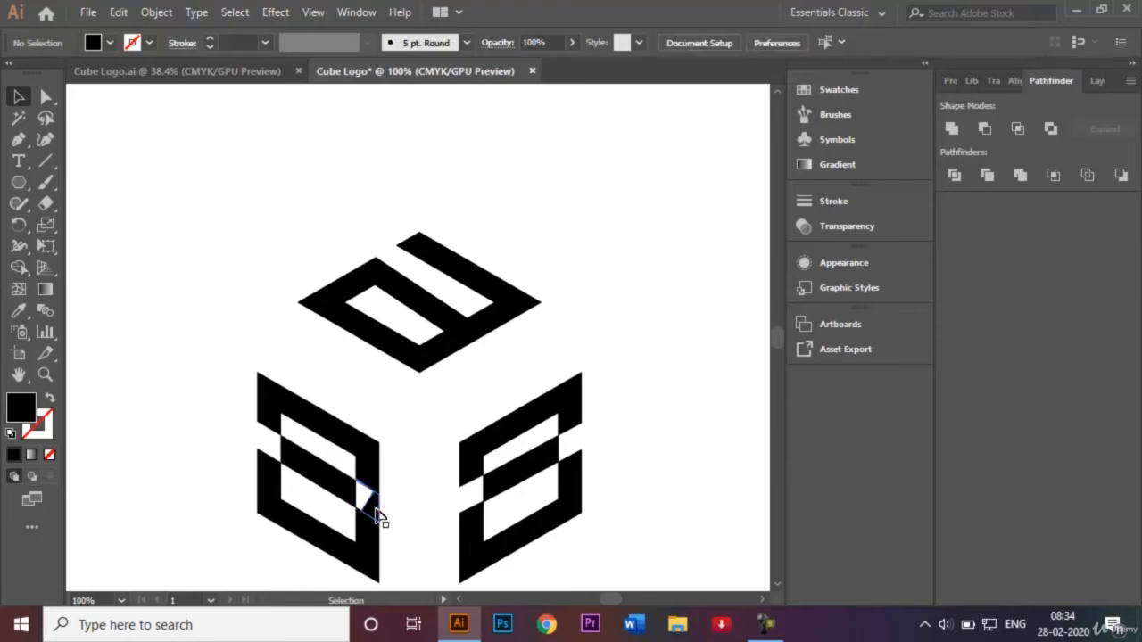
{"action": "left_click", "coordinate": [375, 511]}
{"action": "key", "text": "Delete"}
{"action": "left_click", "coordinate": [473, 337]}
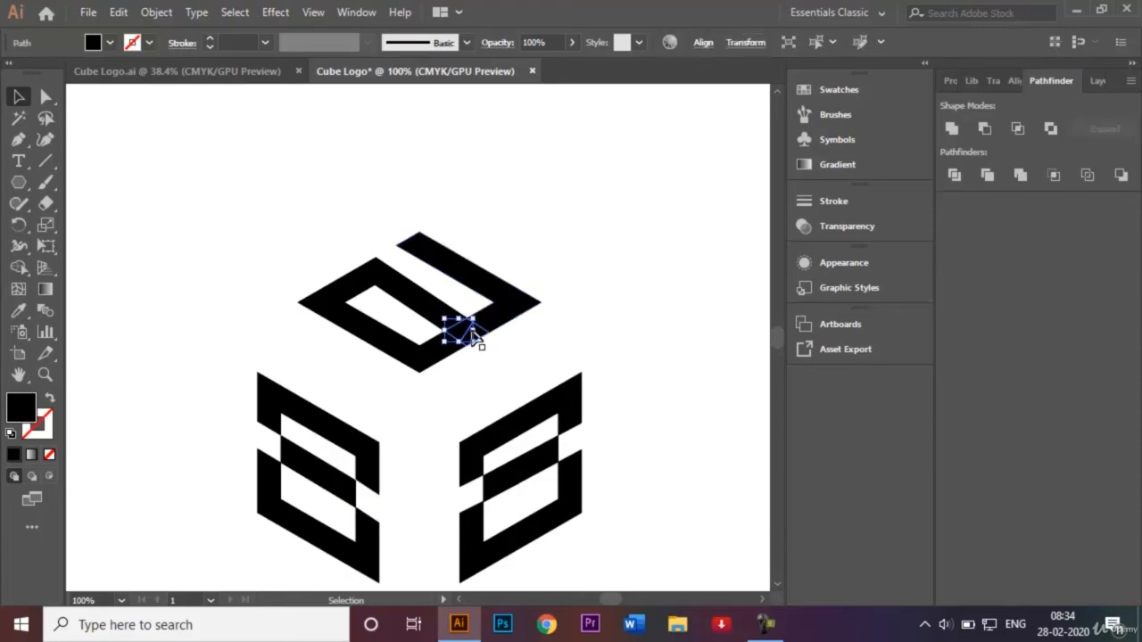
{"action": "left_click", "coordinate": [549, 357]}
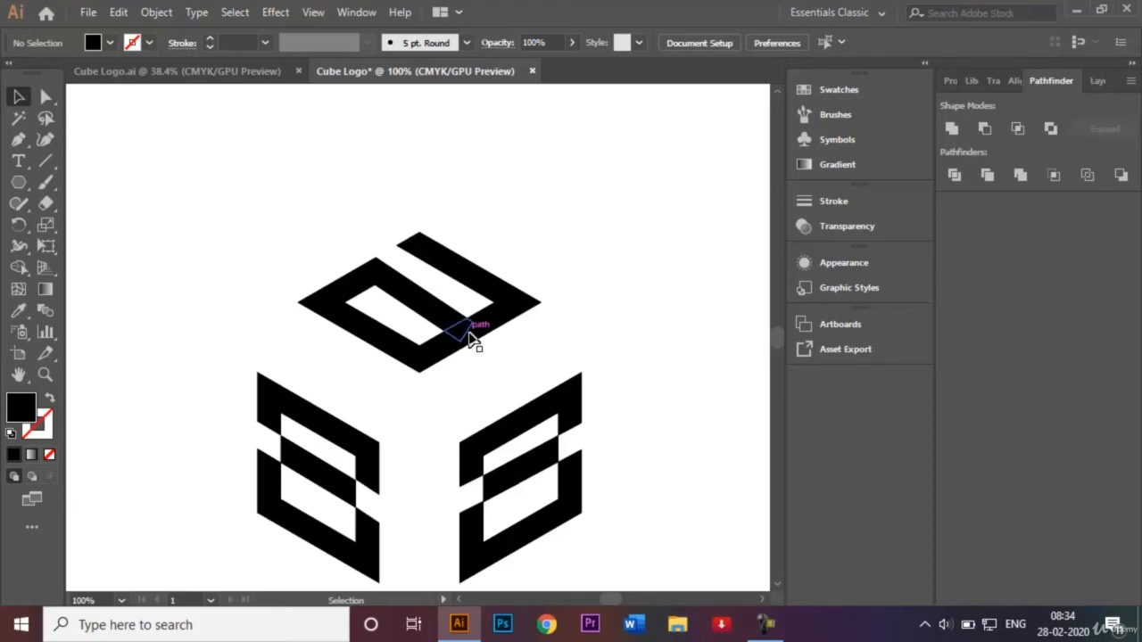
- Undo the deletions of the outline pieces beside the middle bars on all three faces and deselect everything
{"action": "key", "text": "ctrl+z"}
{"action": "key", "text": "ctrl+z"}
{"action": "key", "text": "ctrl+z"}
{"action": "key", "text": "ctrl+z"}
{"action": "key", "text": "ctrl+z"}
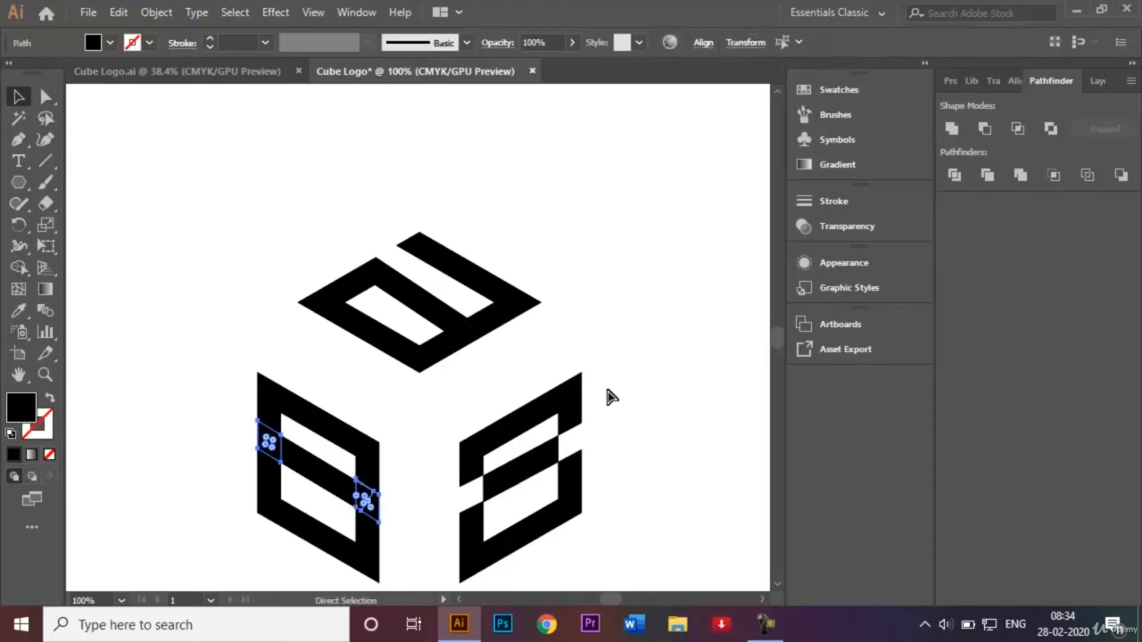
{"action": "key", "text": "ctrl+z"}
{"action": "key", "text": "ctrl+z"}
{"action": "key", "text": "v"}
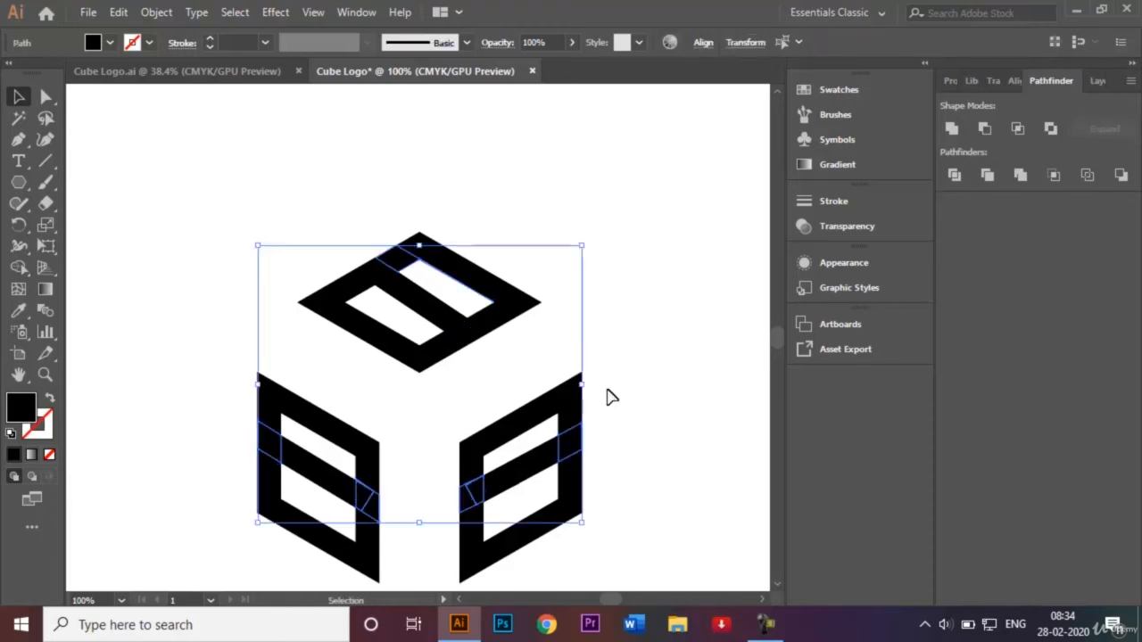
{"action": "left_click", "coordinate": [640, 372]}
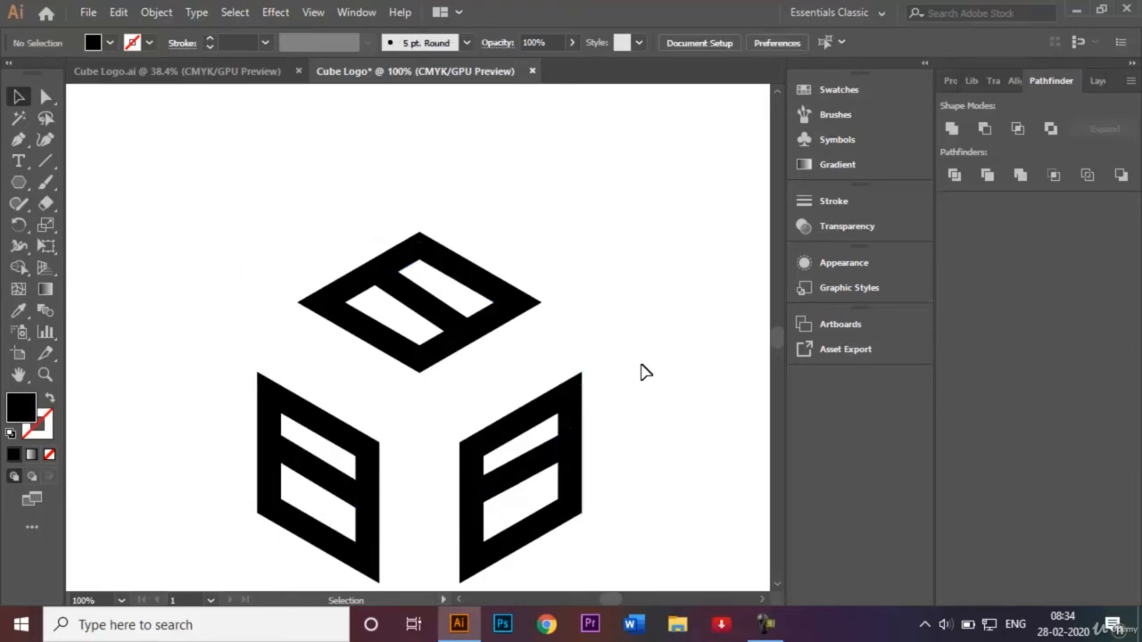
- Delete the outline pieces at both ends of the left face's middle bar to open gaps in its outline
{"action": "left_click", "coordinate": [371, 512]}
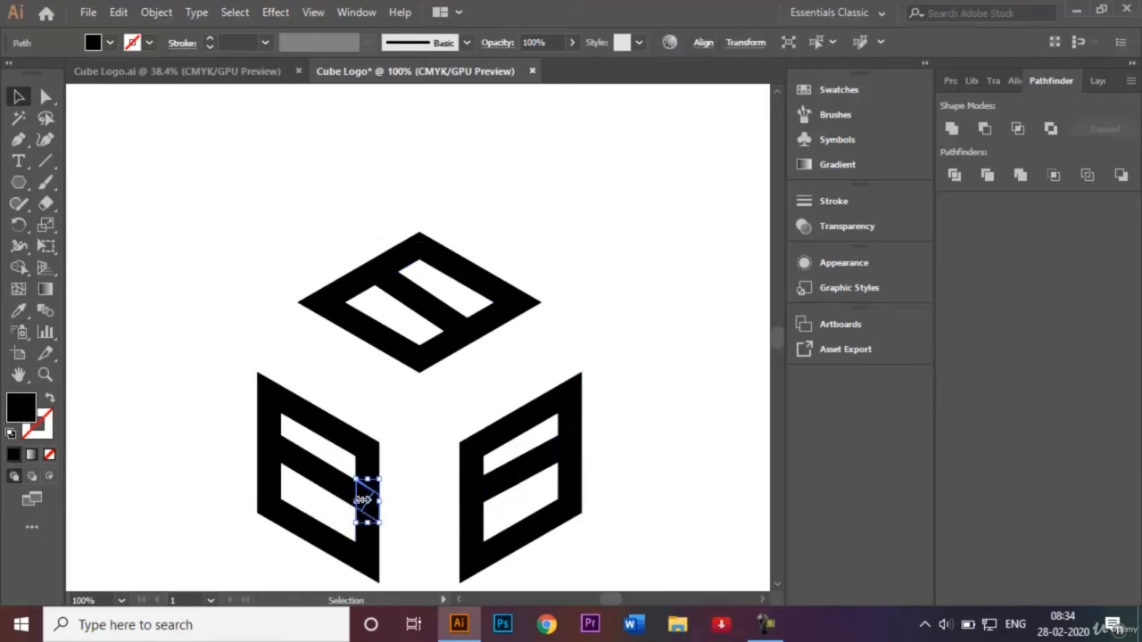
{"action": "key", "text": "Delete"}
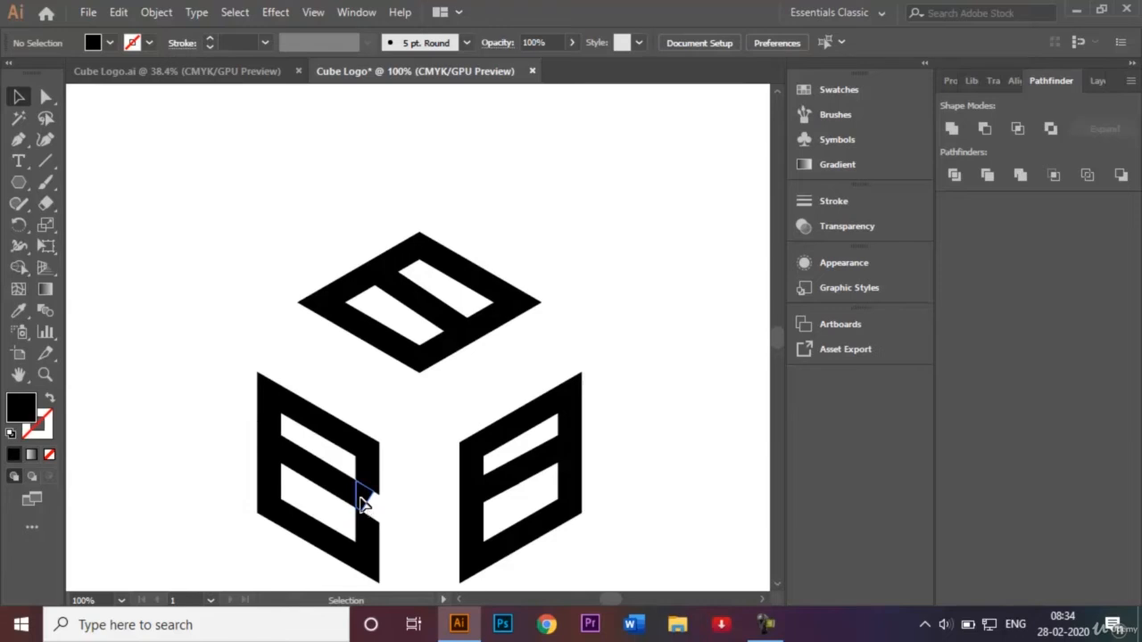
{"action": "left_click", "coordinate": [361, 500]}
{"action": "key", "text": "Delete"}
{"action": "left_click", "coordinate": [272, 461]}
{"action": "key", "text": "Delete"}
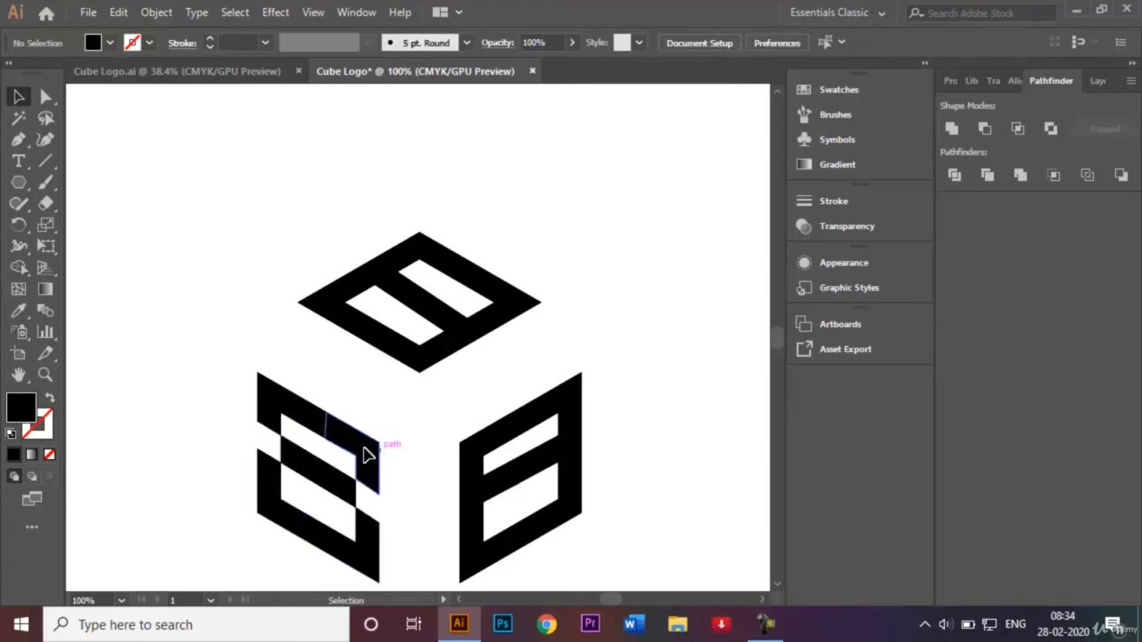
- Delete the outline pieces at both ends of the right face's middle bar to open gaps in its outline
{"action": "left_click", "coordinate": [474, 490]}
{"action": "key", "text": "Delete"}
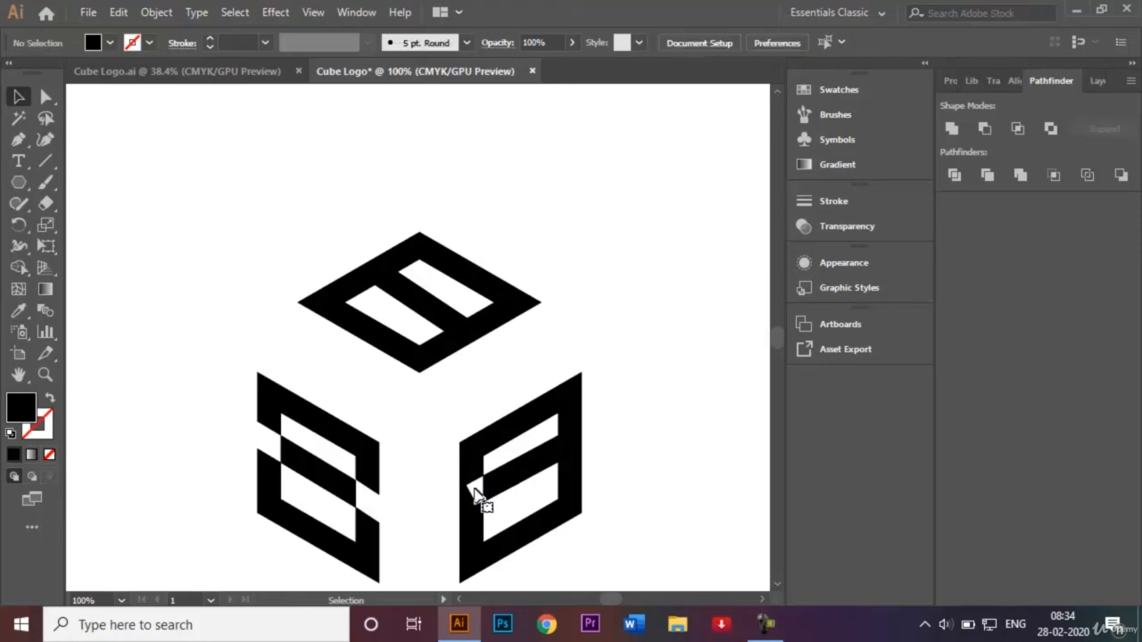
{"action": "left_click", "coordinate": [472, 498]}
{"action": "key", "text": "Delete"}
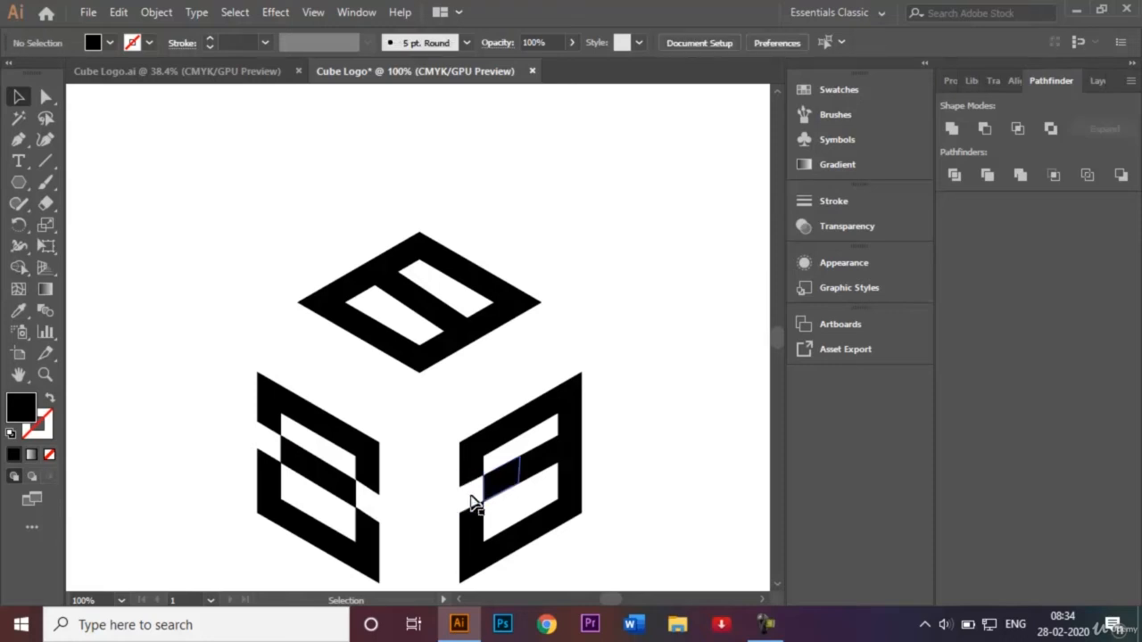
{"action": "left_click", "coordinate": [577, 454]}
{"action": "key", "text": "Delete"}
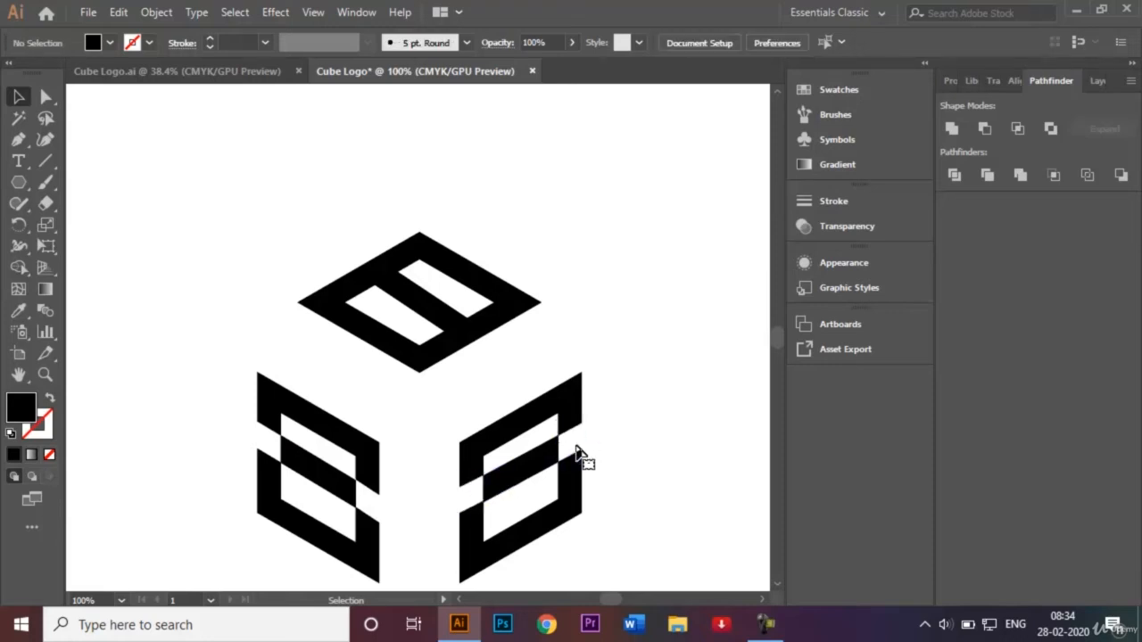
- Delete the outline pieces at the lower-right and upper-left ends of the top face's middle bar
{"action": "left_click", "coordinate": [463, 331]}
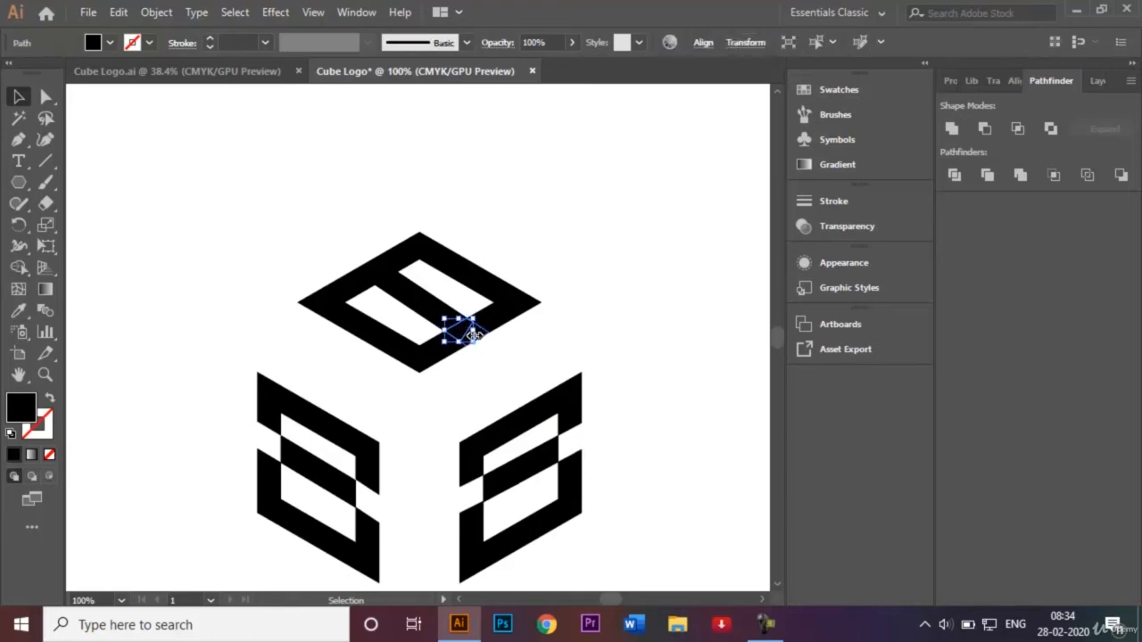
{"action": "key", "text": "Delete"}
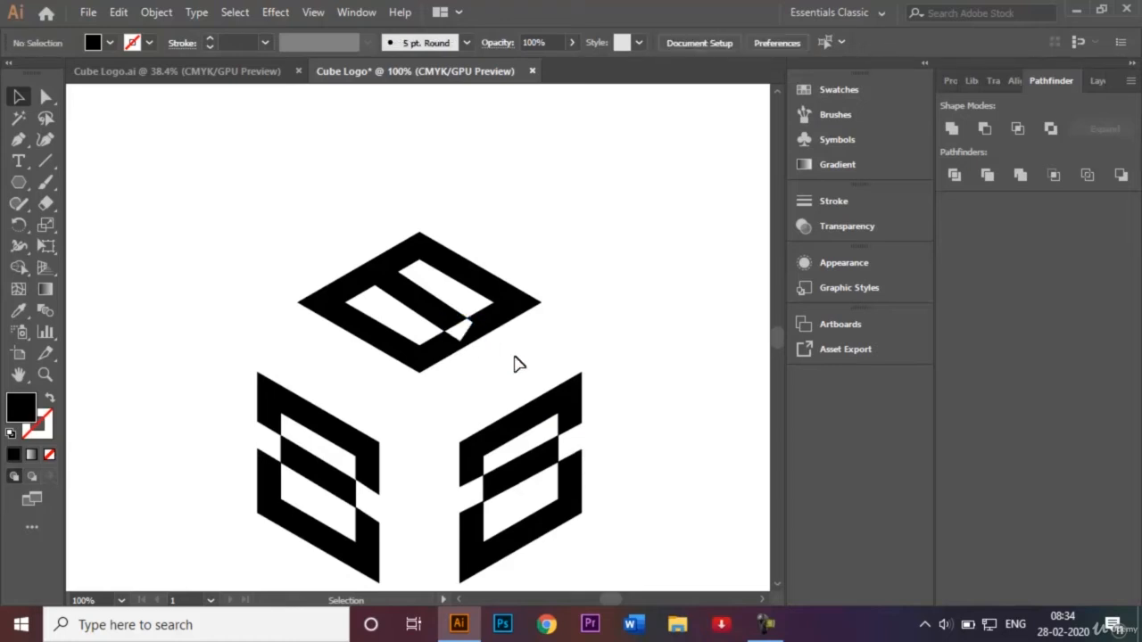
{"action": "left_click", "coordinate": [473, 336]}
{"action": "key", "text": "Delete"}
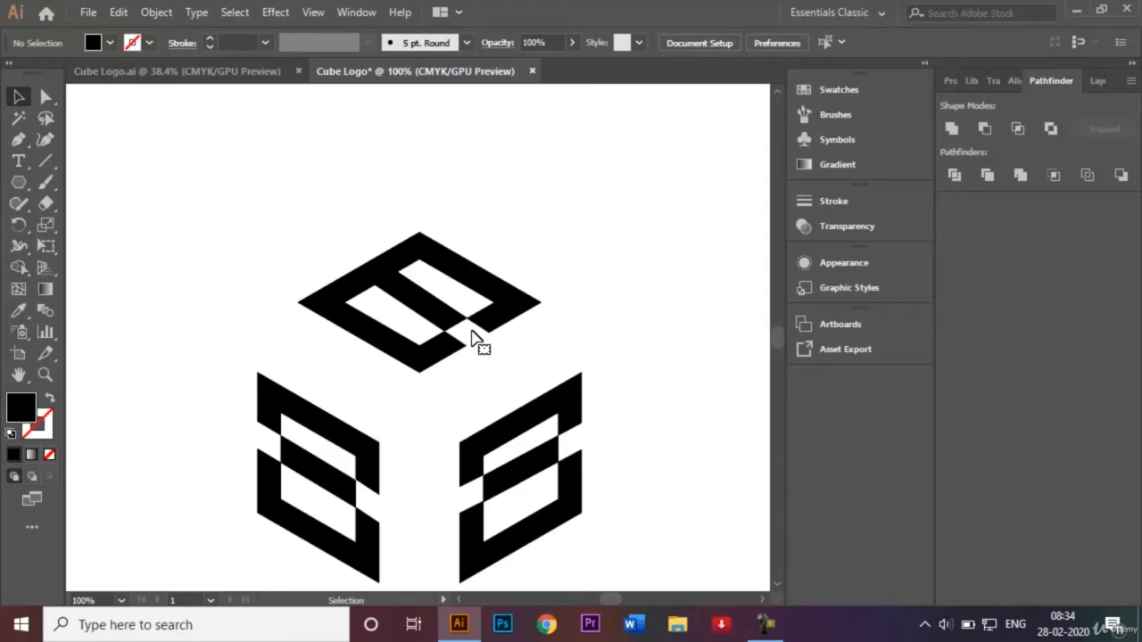
{"action": "left_click", "coordinate": [378, 271]}
{"action": "key", "text": "Delete"}
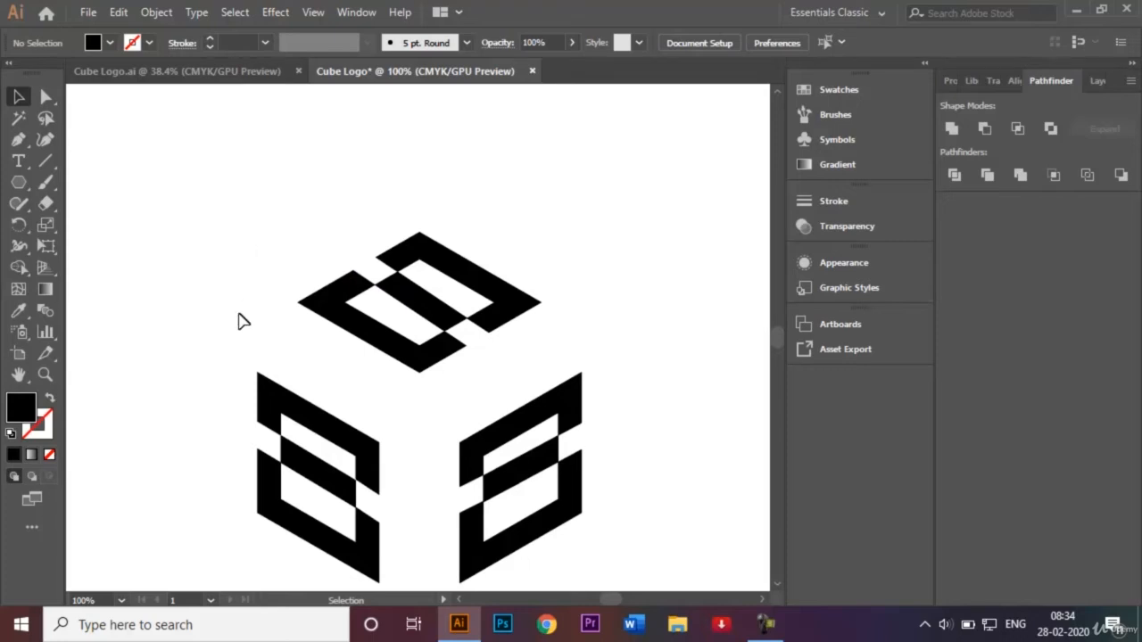
{"action": "scroll", "coordinate": [215, 268], "scroll_direction": "up", "scroll_amount": 10}
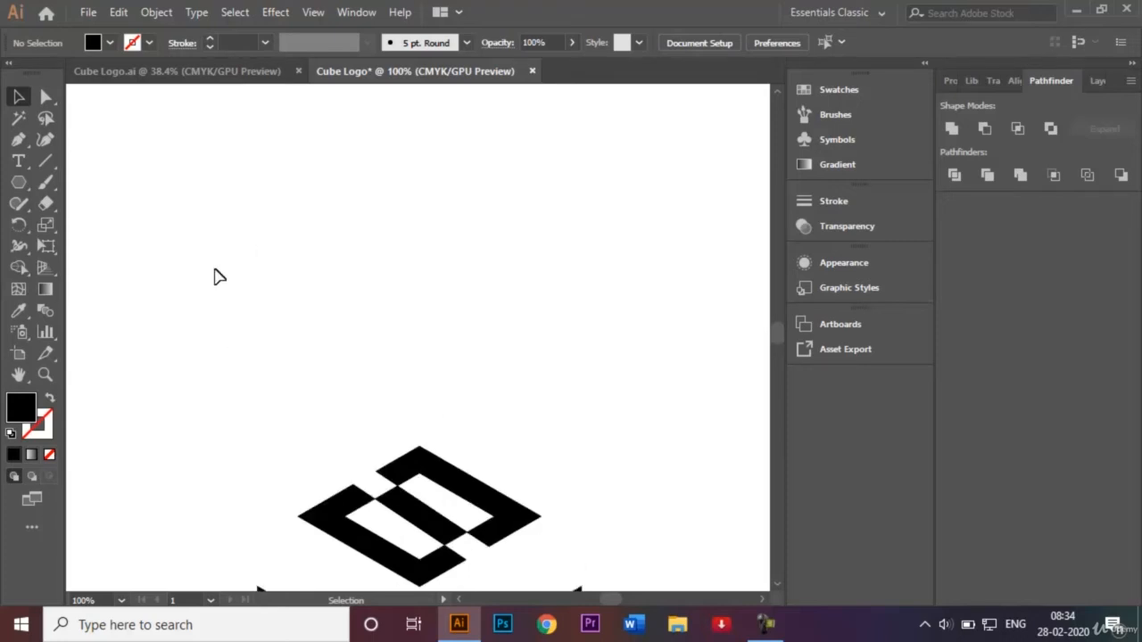
{"action": "key", "text": "ctrl+0"}
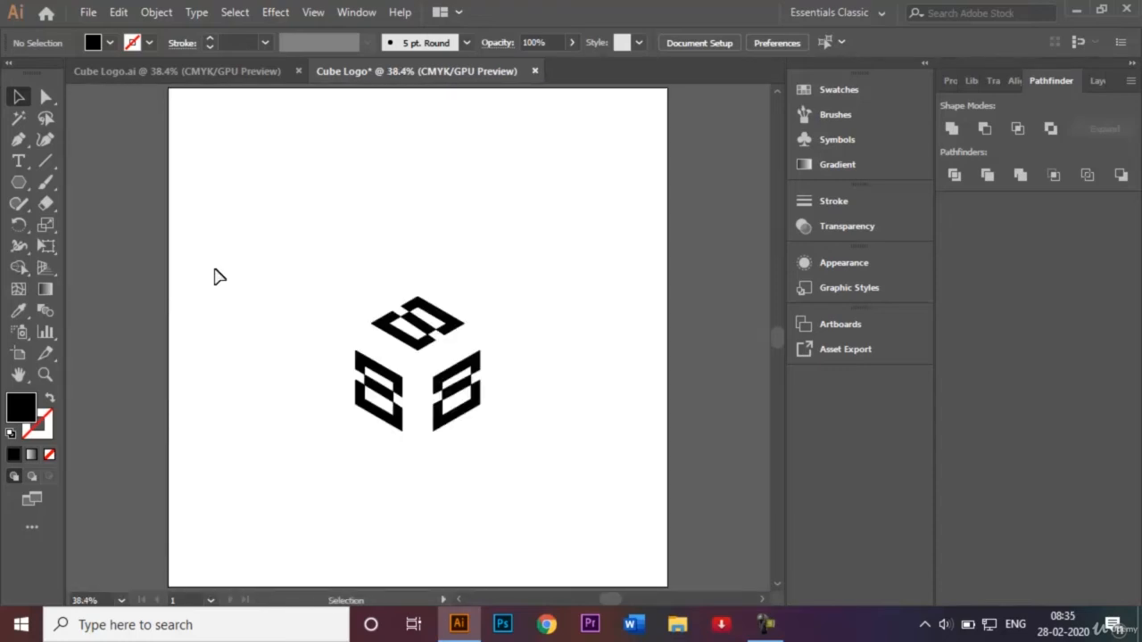
{"action": "key", "text": "ctrl+1"}
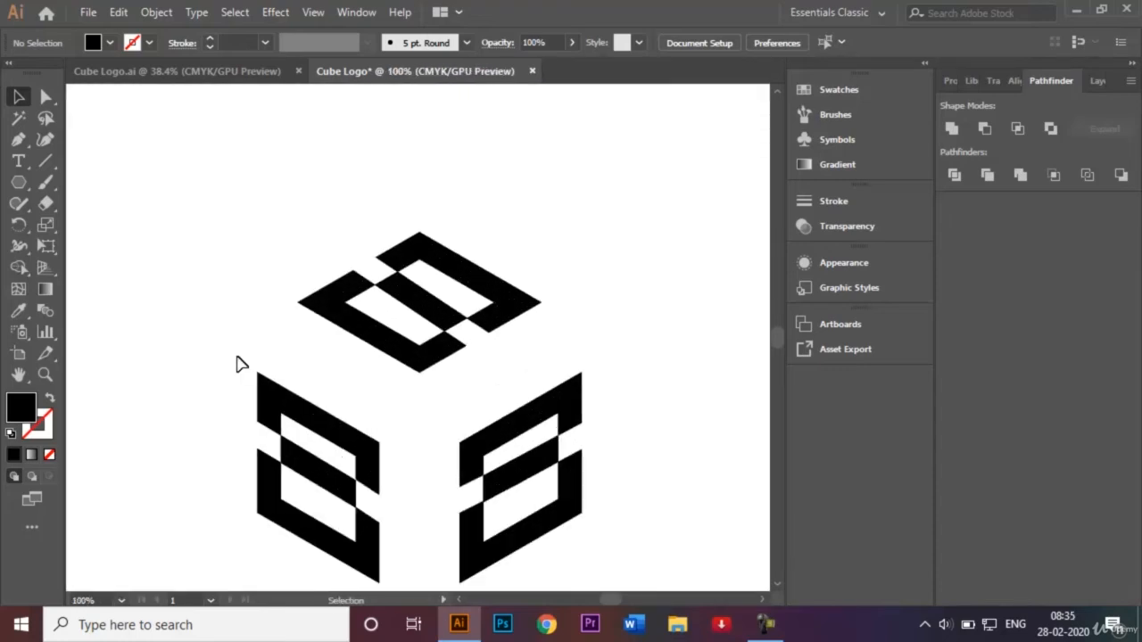
{"action": "left_click_drag", "start_coordinate": [236, 356], "coordinate": [389, 583]}
{"action": "left_click", "coordinate": [416, 482]}
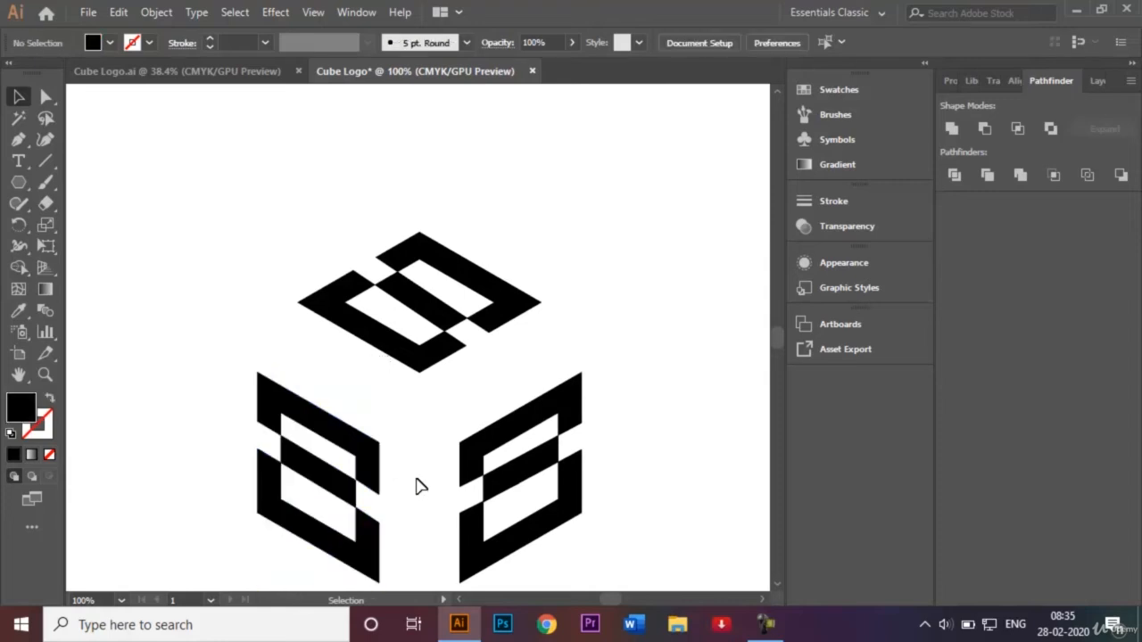
- Delete the unfilled pieces inside the left face's upper opening and check which pieces of that face remain
{"action": "left_click", "coordinate": [332, 457]}
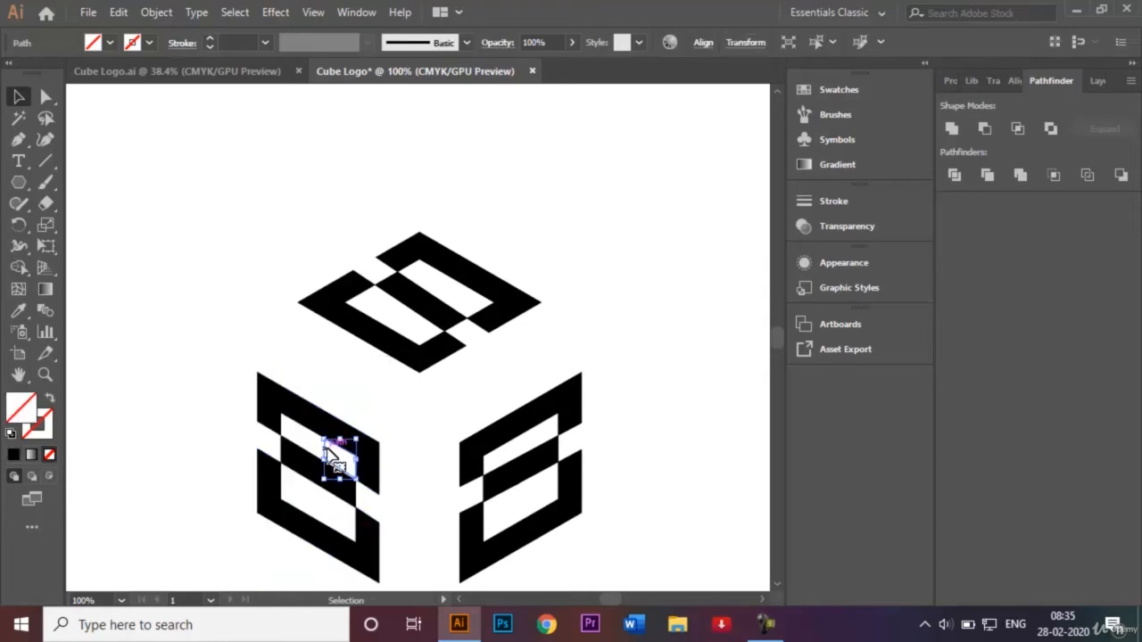
{"action": "key", "text": "Delete"}
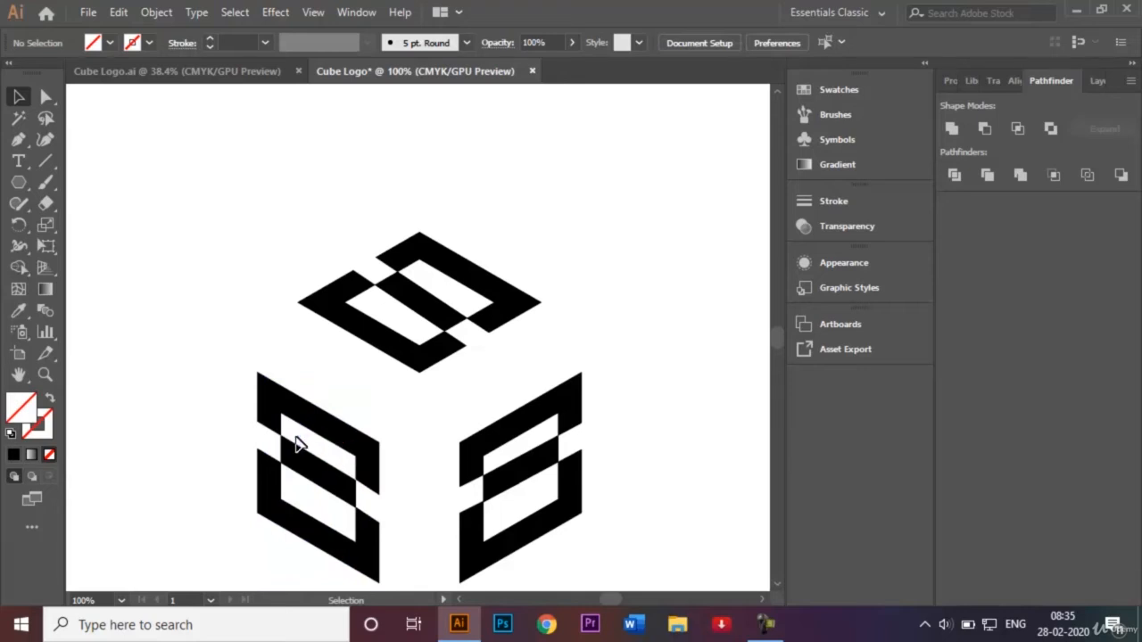
{"action": "left_click", "coordinate": [300, 443]}
{"action": "key", "text": "Delete"}
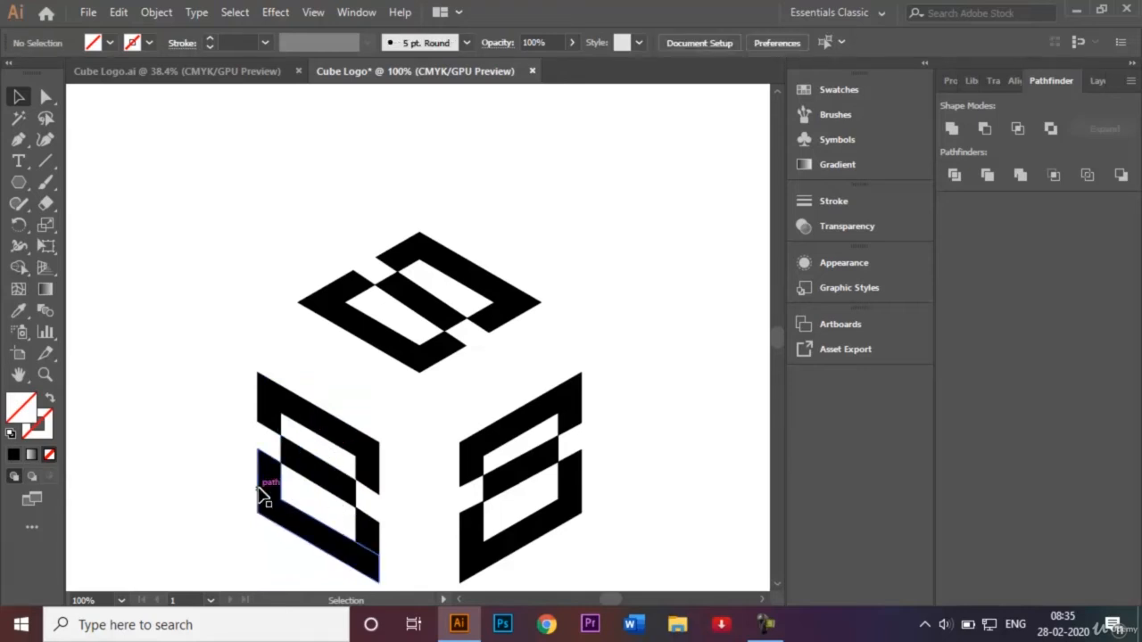
{"action": "left_click_drag", "start_coordinate": [240, 372], "coordinate": [366, 549]}
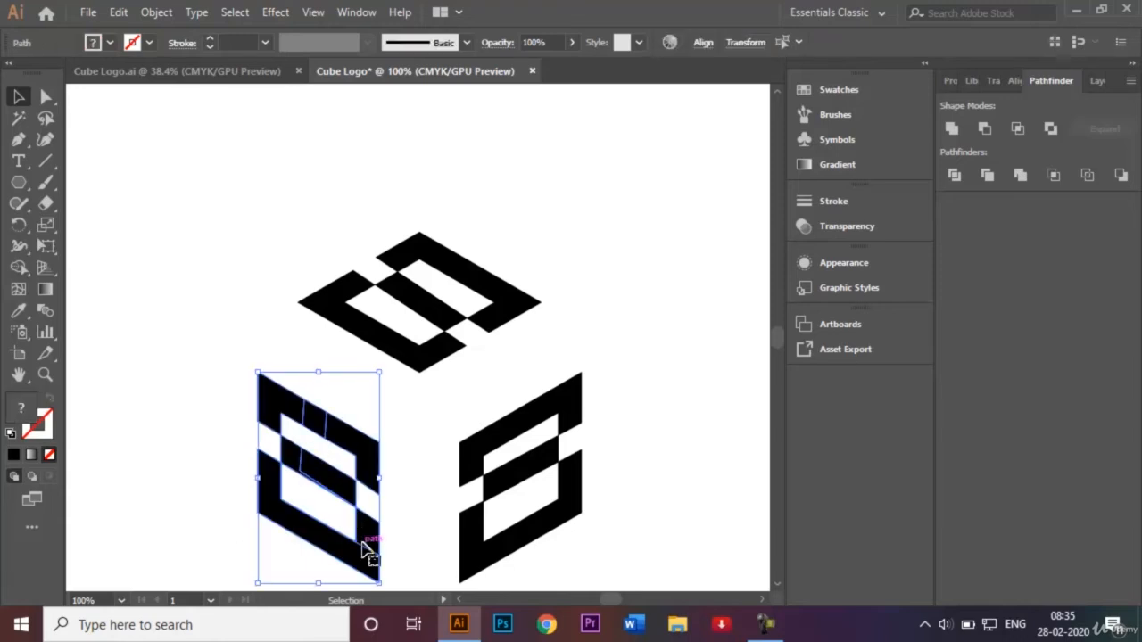
{"action": "left_click", "coordinate": [425, 507]}
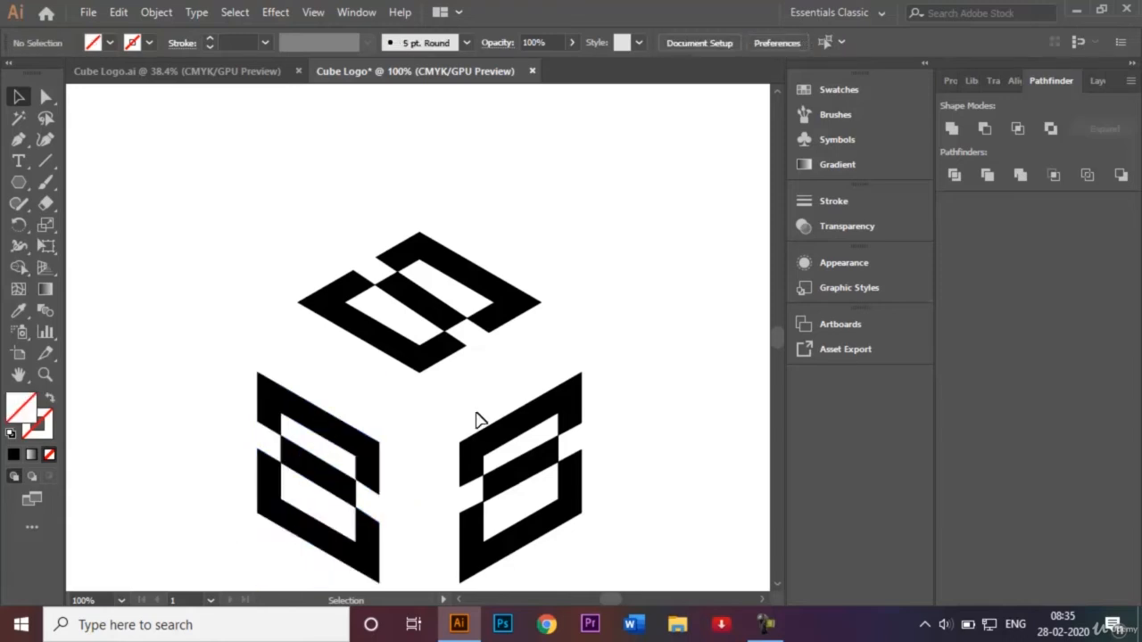
- Delete the unfilled pieces inside the right face's upper opening and the top face's left opening
{"action": "left_click", "coordinate": [523, 440]}
{"action": "key", "text": "Delete"}
{"action": "left_click", "coordinate": [380, 312]}
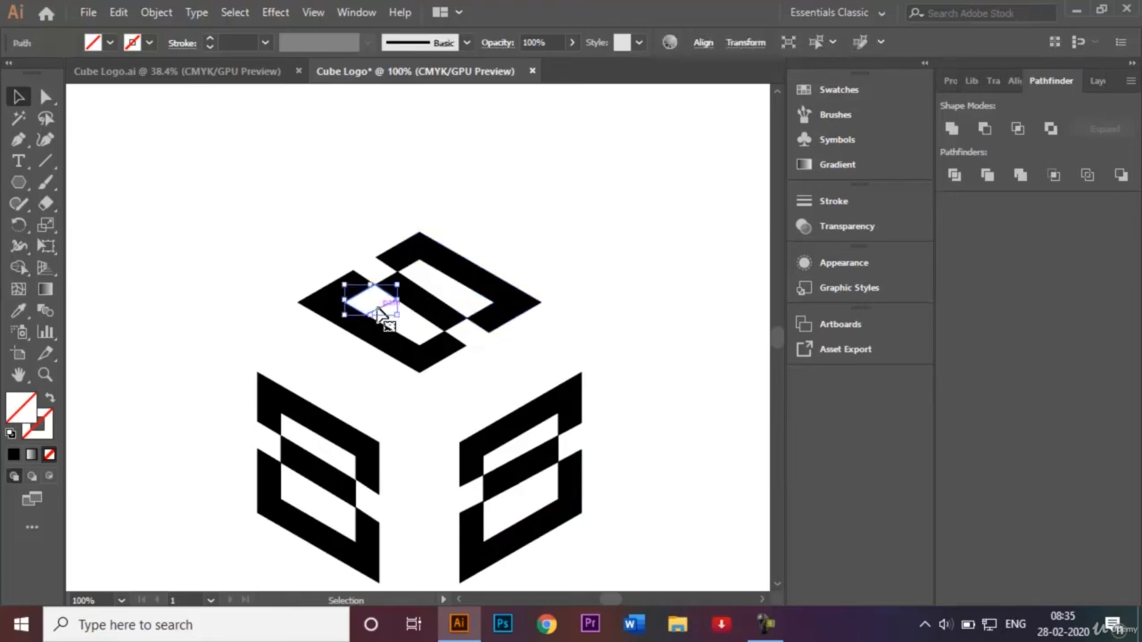
{"action": "key", "text": "Delete"}
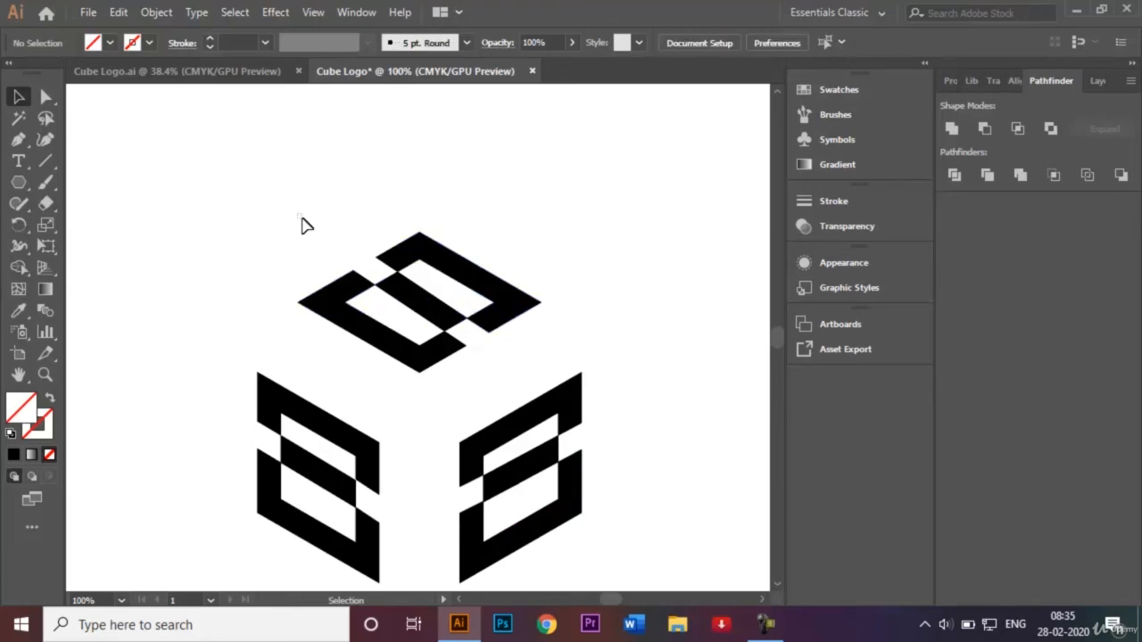
- Try to unite all pieces of the top face at once with Pathfinder Unite
{"action": "left_click_drag", "start_coordinate": [300, 224], "coordinate": [480, 339]}
{"action": "left_click", "coordinate": [507, 365]}
{"action": "right_click", "coordinate": [408, 326]}
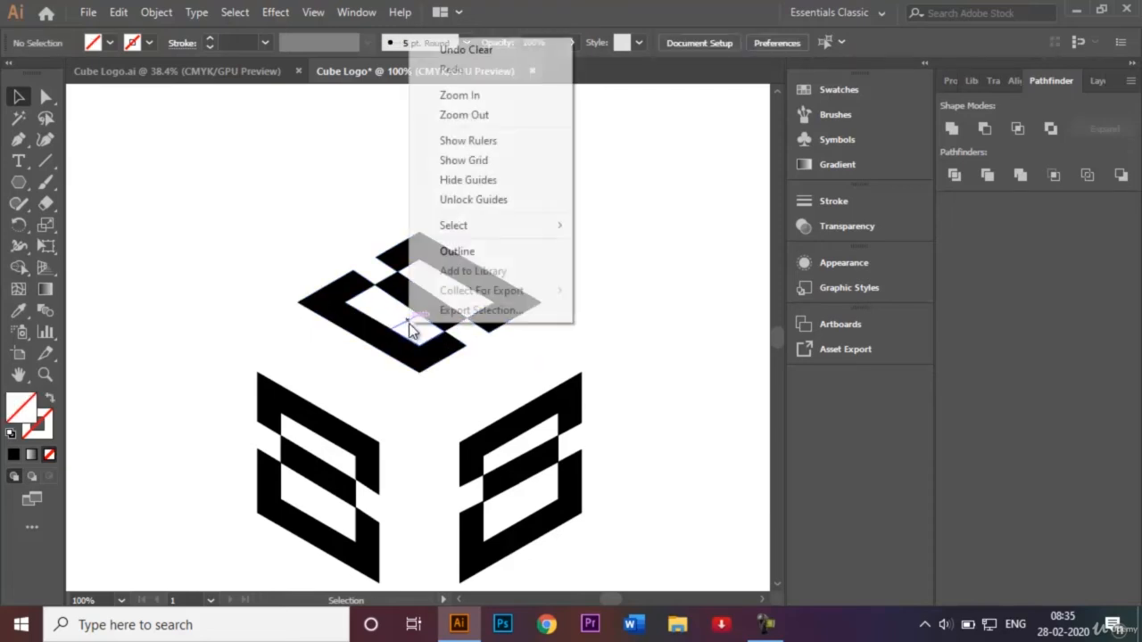
{"action": "key", "text": "Escape"}
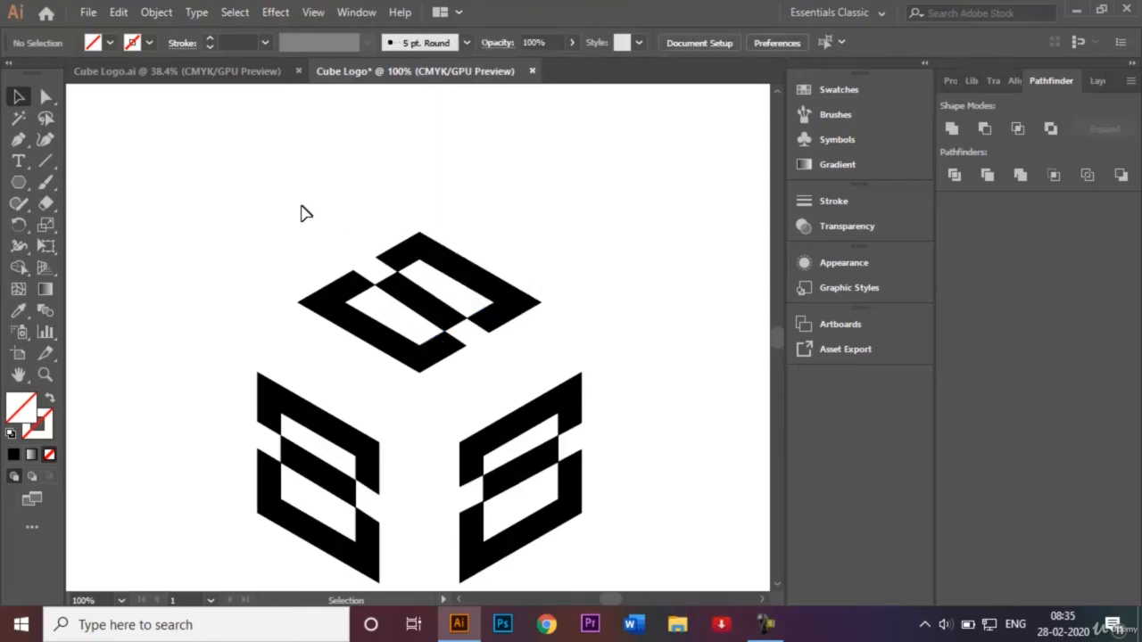
{"action": "left_click_drag", "start_coordinate": [301, 205], "coordinate": [505, 376]}
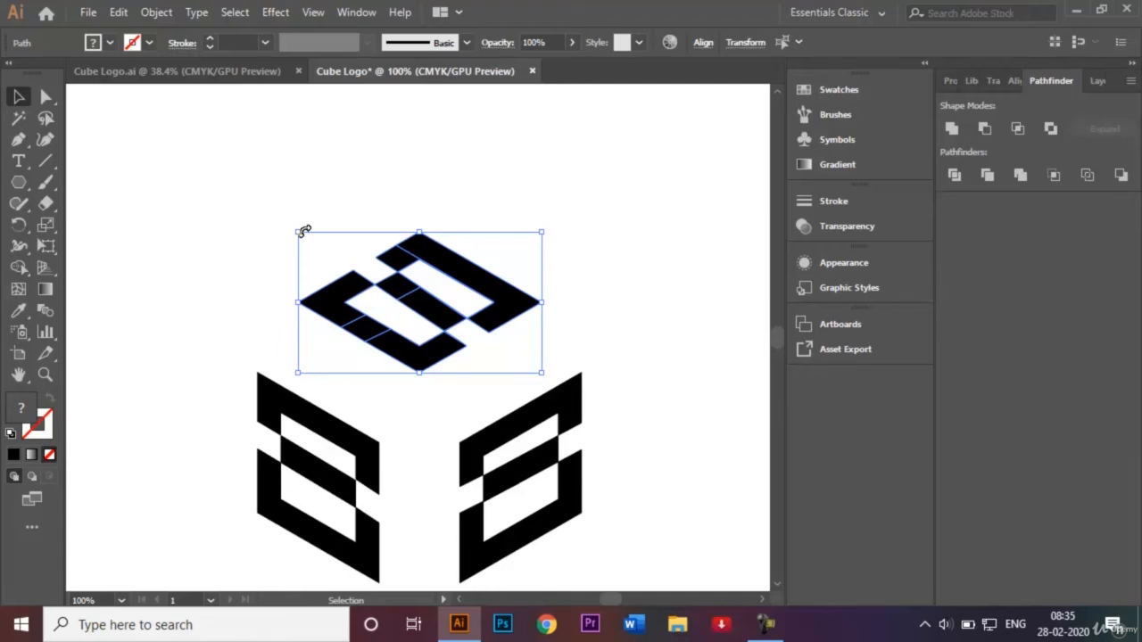
{"action": "left_click", "coordinate": [953, 131]}
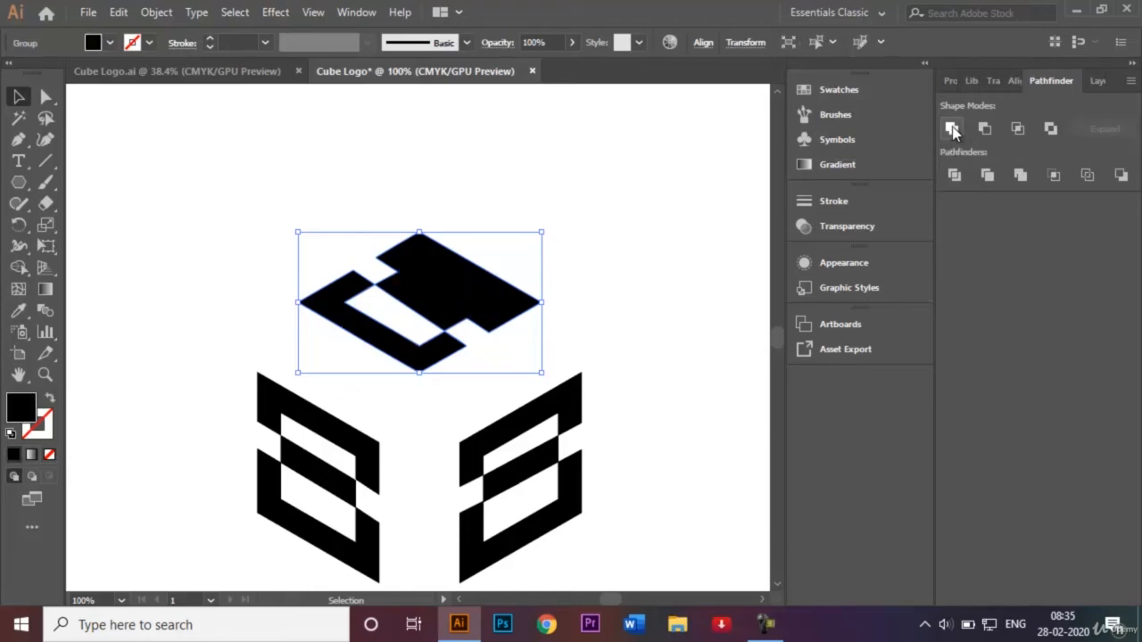
{"action": "left_click", "coordinate": [953, 130]}
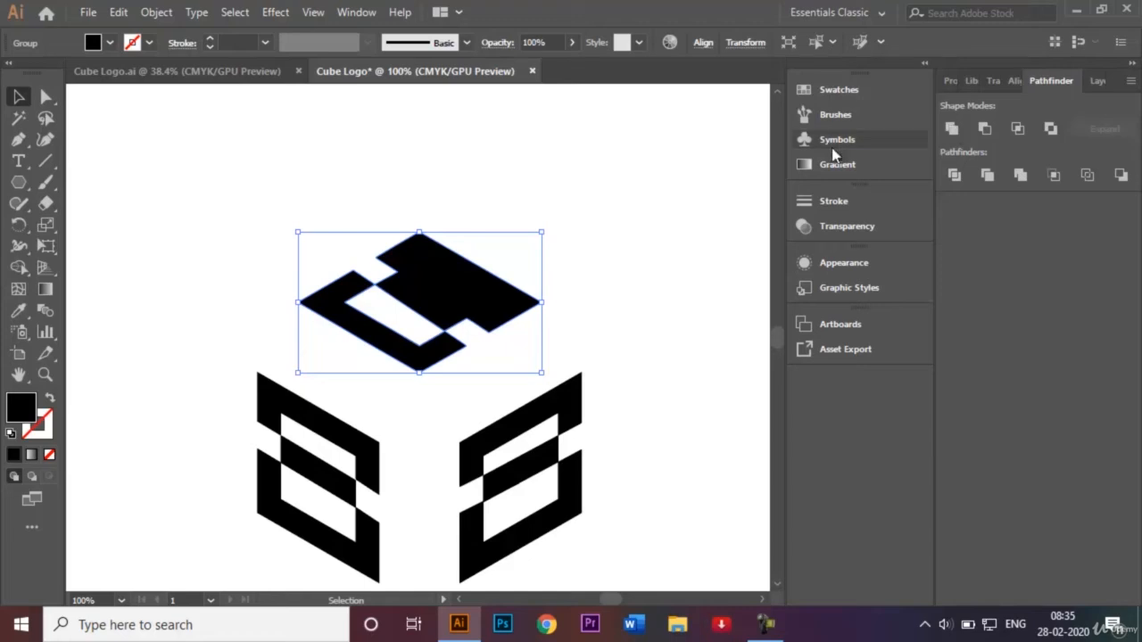
{"action": "left_click", "coordinate": [665, 216]}
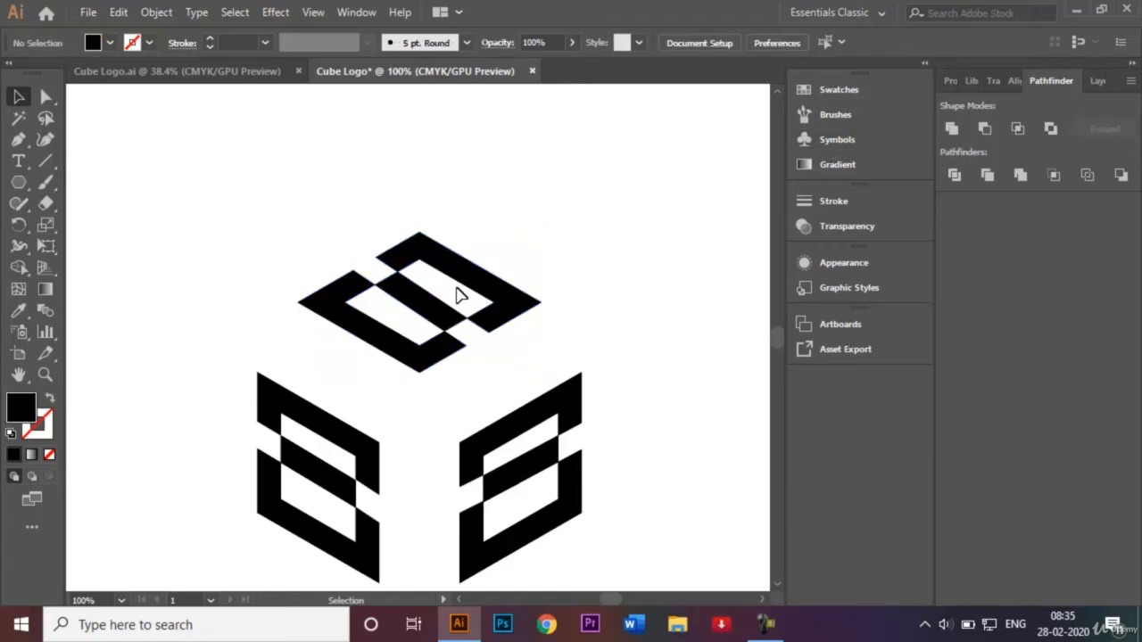
- Unite the pieces of the top face's upper-right bracket, and separately those of its middle bar
{"action": "left_click", "coordinate": [464, 280]}
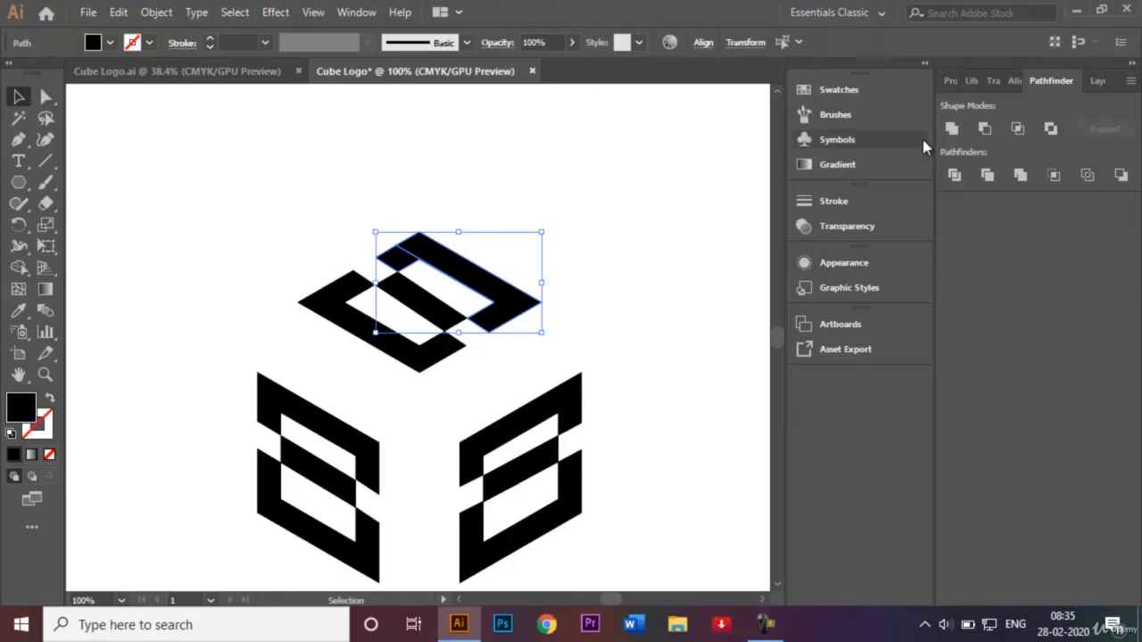
{"action": "left_click", "coordinate": [578, 284]}
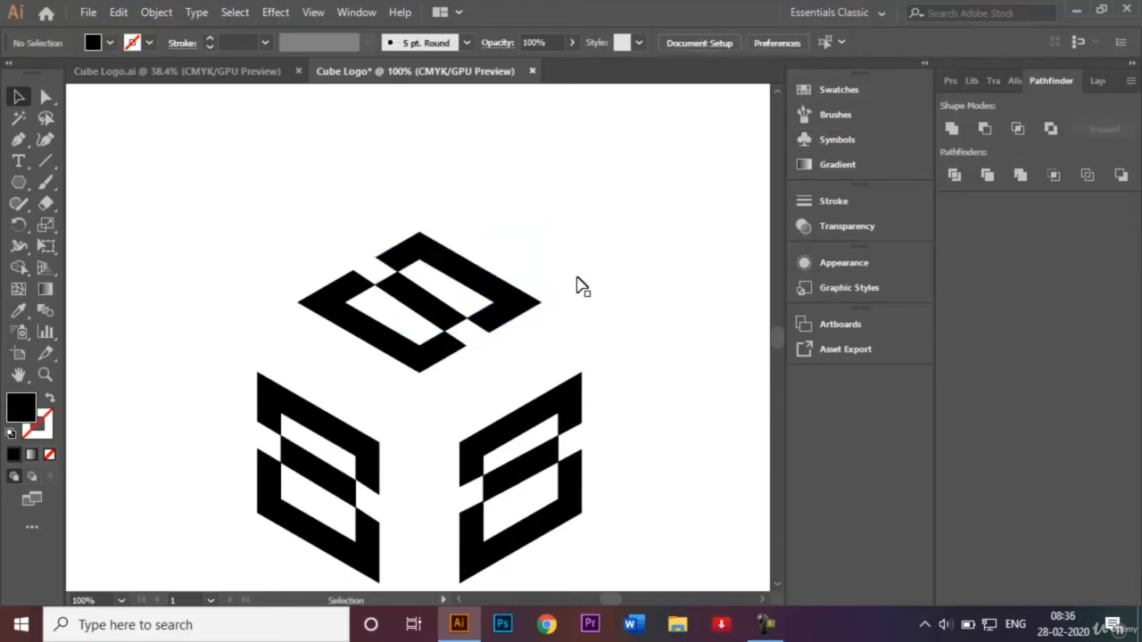
{"action": "left_click", "coordinate": [410, 299]}
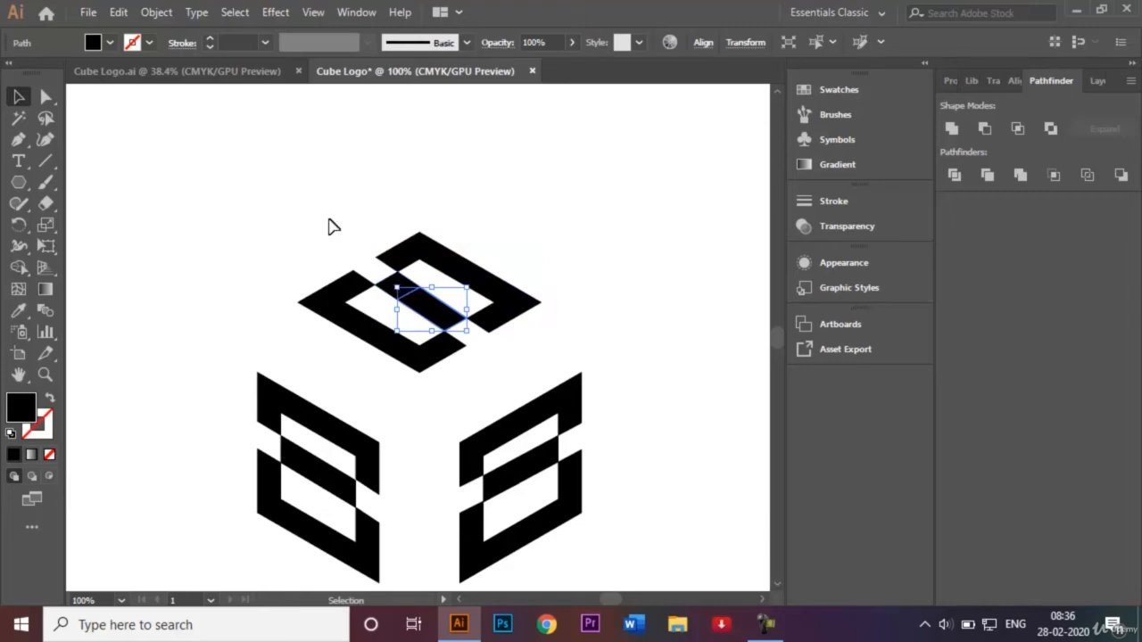
{"action": "left_click", "coordinate": [328, 220]}
{"action": "left_click", "coordinate": [397, 281]}
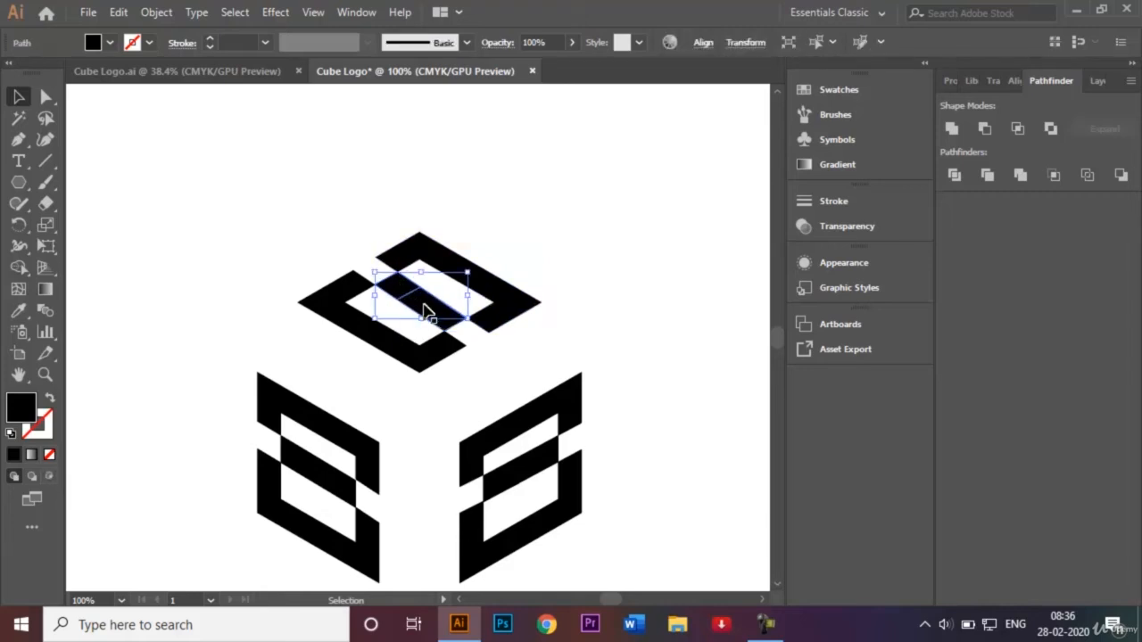
{"action": "left_click", "coordinate": [432, 319], "text": "shift"}
{"action": "left_click", "coordinate": [951, 129]}
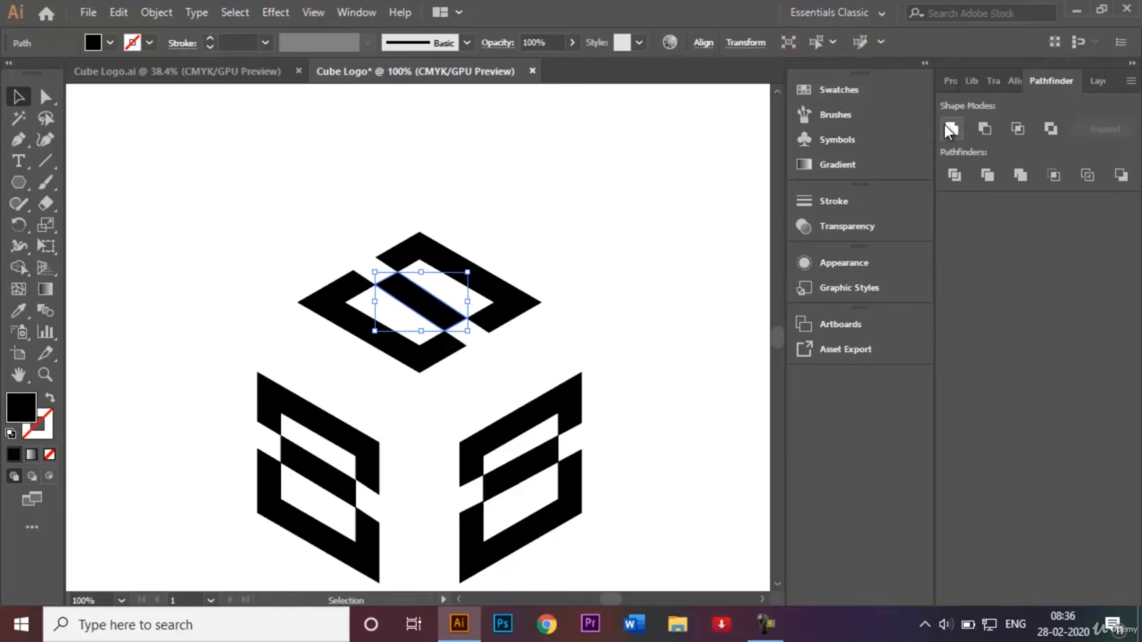
{"action": "left_click", "coordinate": [607, 248]}
- Unite the three pieces of the top face's lower-left bracket into one shape and deselect it
{"action": "left_click", "coordinate": [431, 366]}
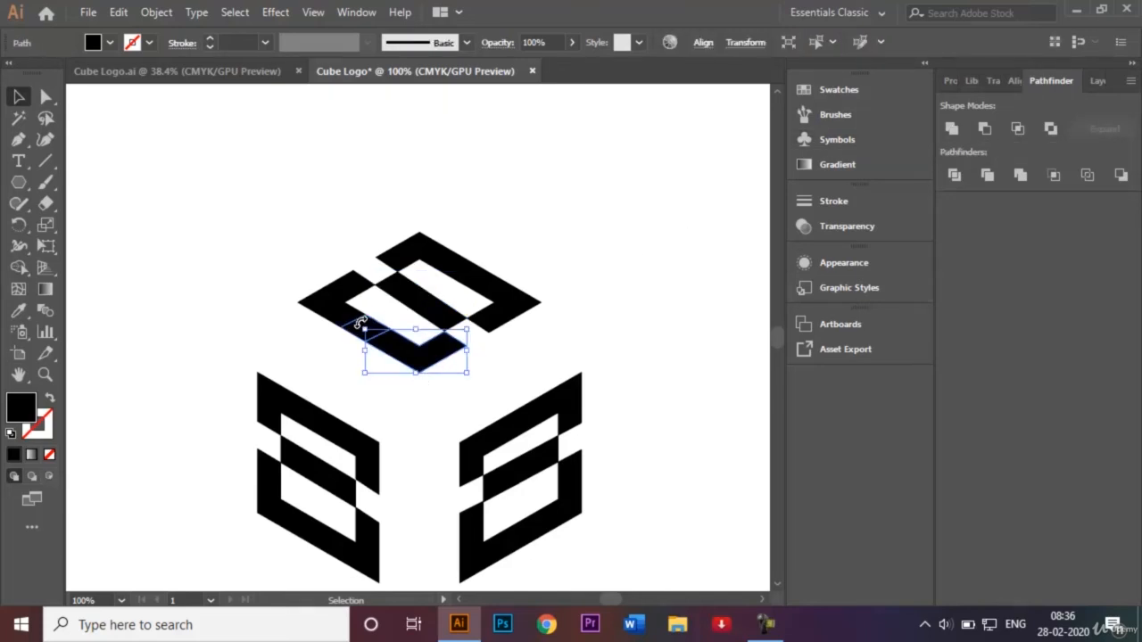
{"action": "left_click", "coordinate": [352, 325], "text": "shift"}
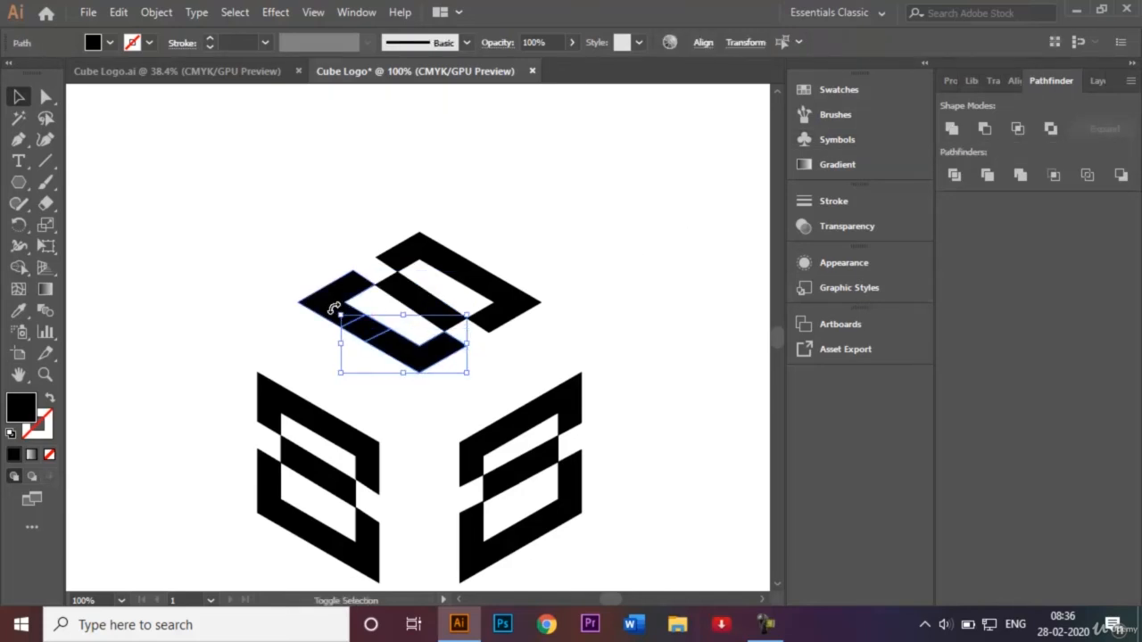
{"action": "left_click", "coordinate": [326, 306], "text": "shift"}
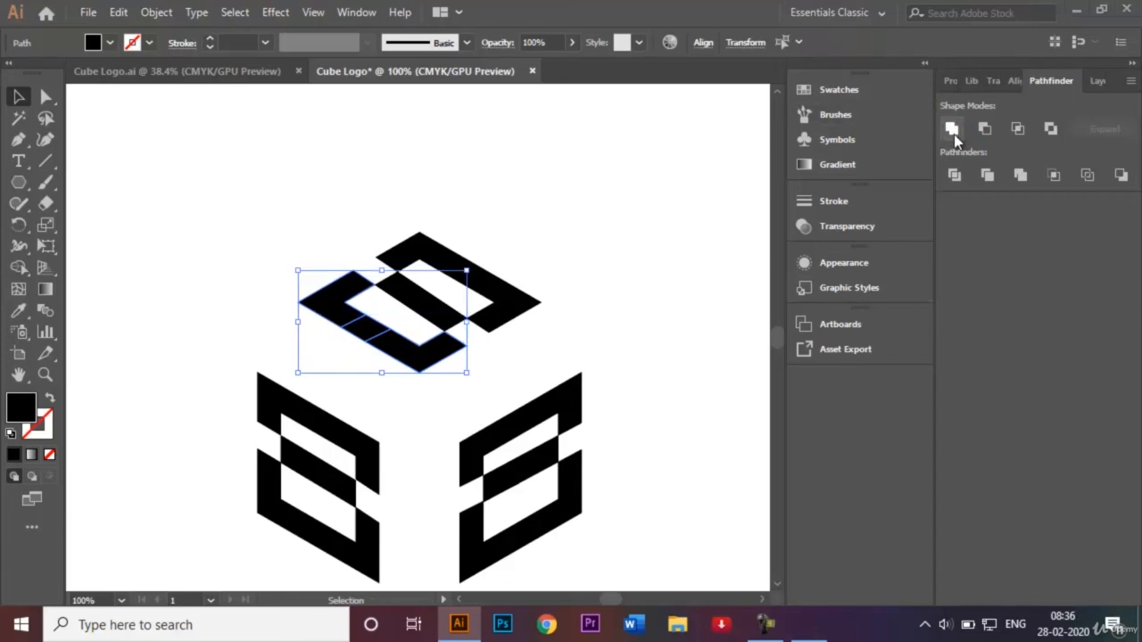
{"action": "key", "text": "shift"}
{"action": "left_click", "coordinate": [522, 102]}
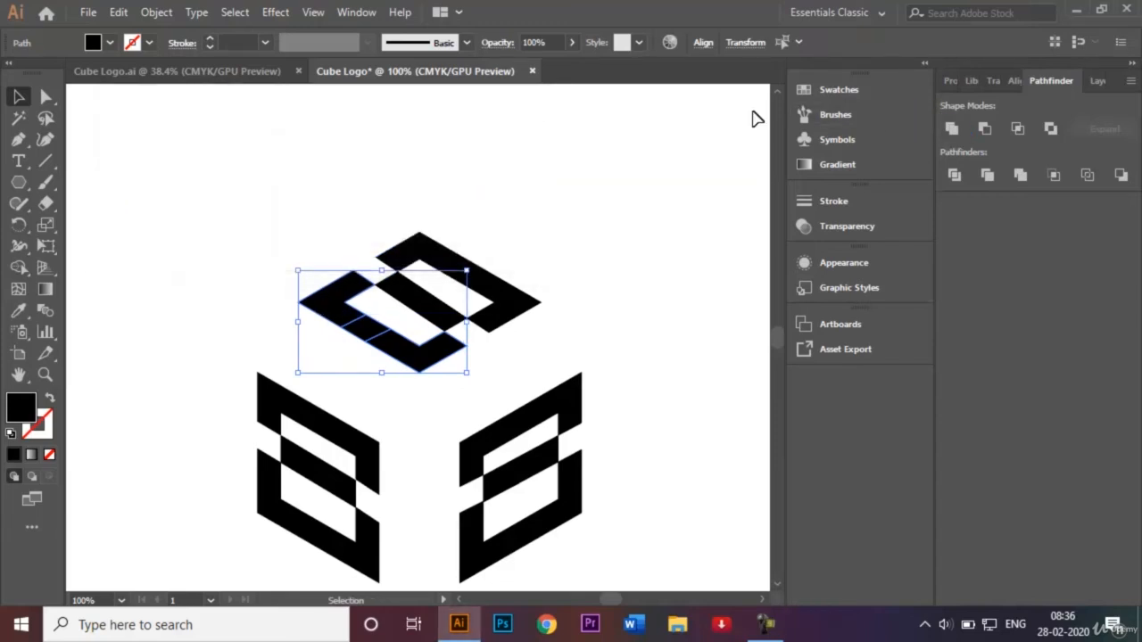
{"action": "left_click", "coordinate": [951, 131]}
{"action": "left_click", "coordinate": [665, 259]}
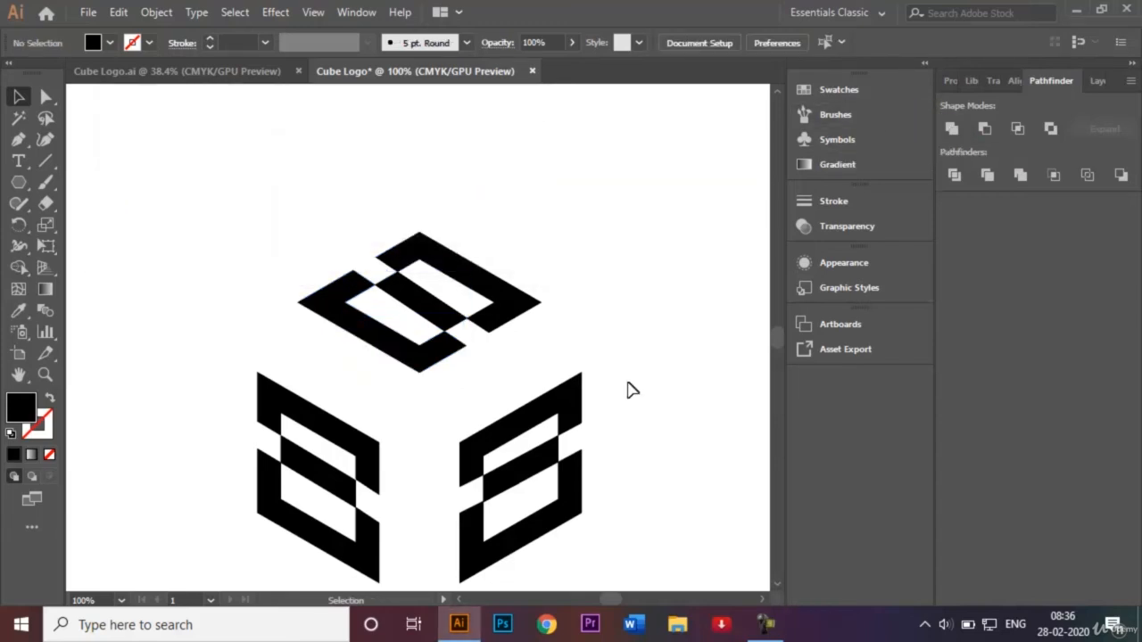
- Unite the pieces of the right face's upper bracket into one shape and deselect it
{"action": "left_click", "coordinate": [567, 415]}
{"action": "left_click", "coordinate": [496, 446], "text": "shift"}
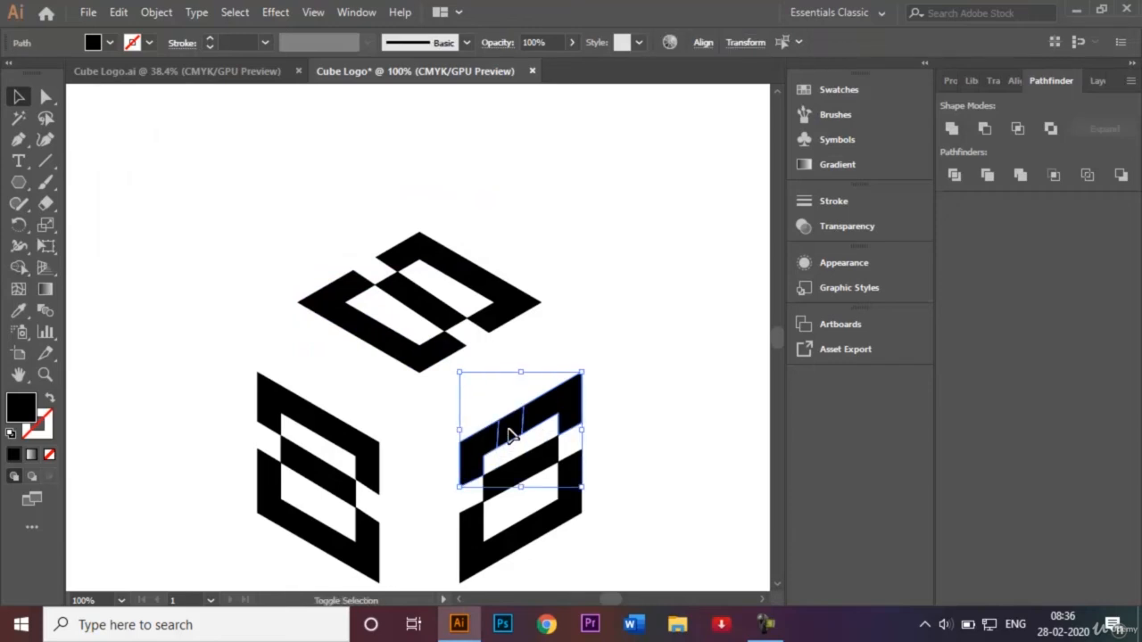
{"action": "left_click", "coordinate": [951, 129]}
{"action": "left_click", "coordinate": [664, 369]}
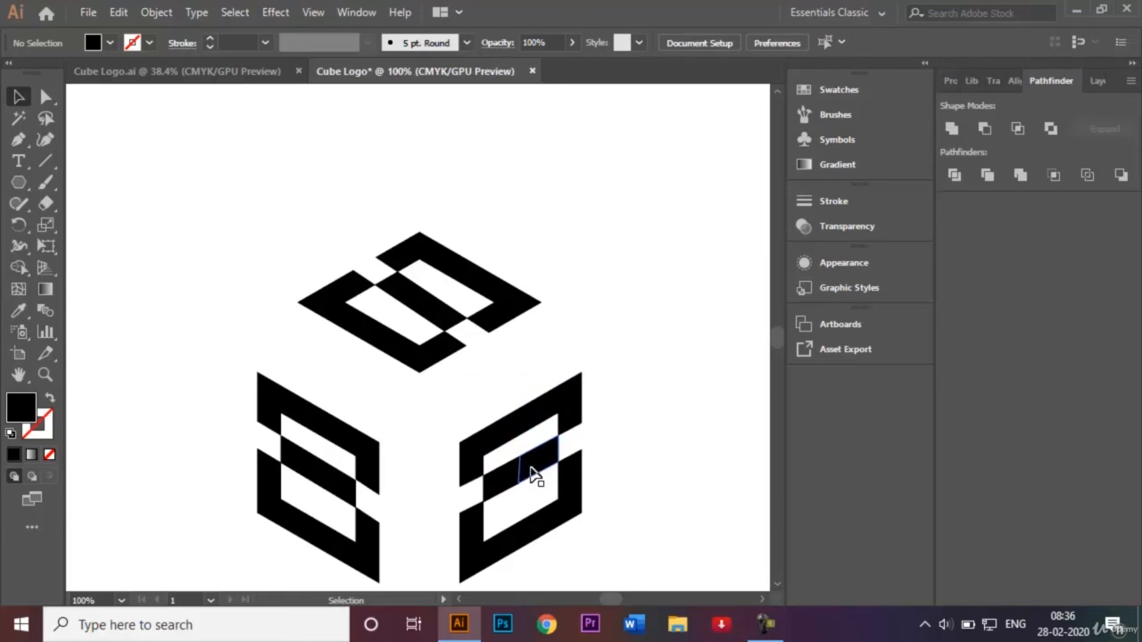
- Unite the pieces of the right face's lower bracket, including its upright right end, into one shape
{"action": "left_click", "coordinate": [548, 515]}
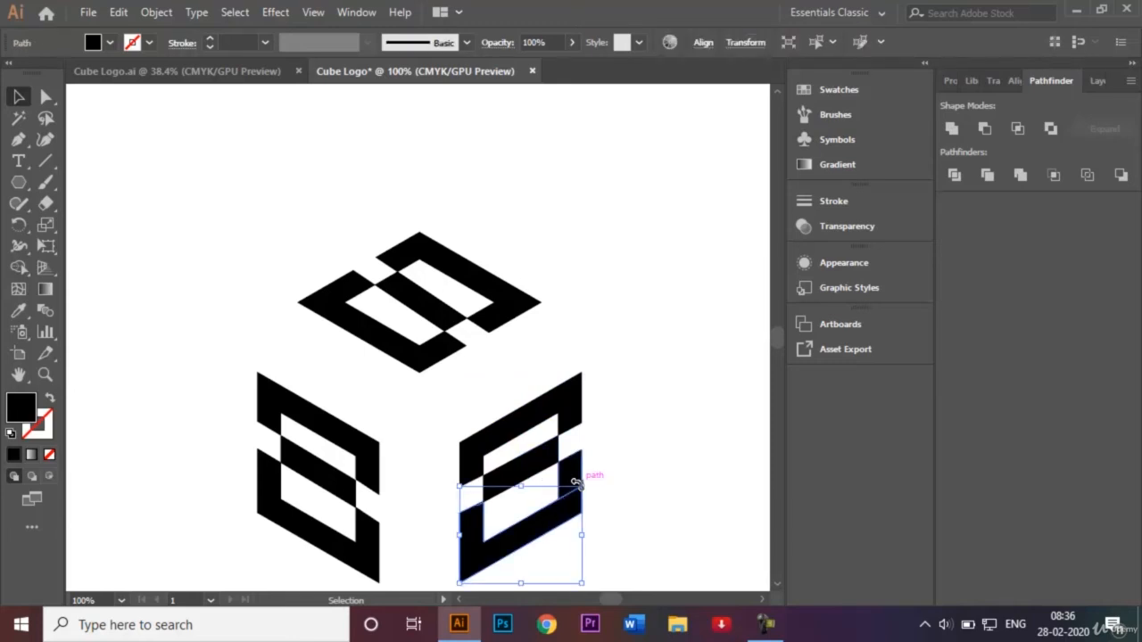
{"action": "key", "text": "a"}
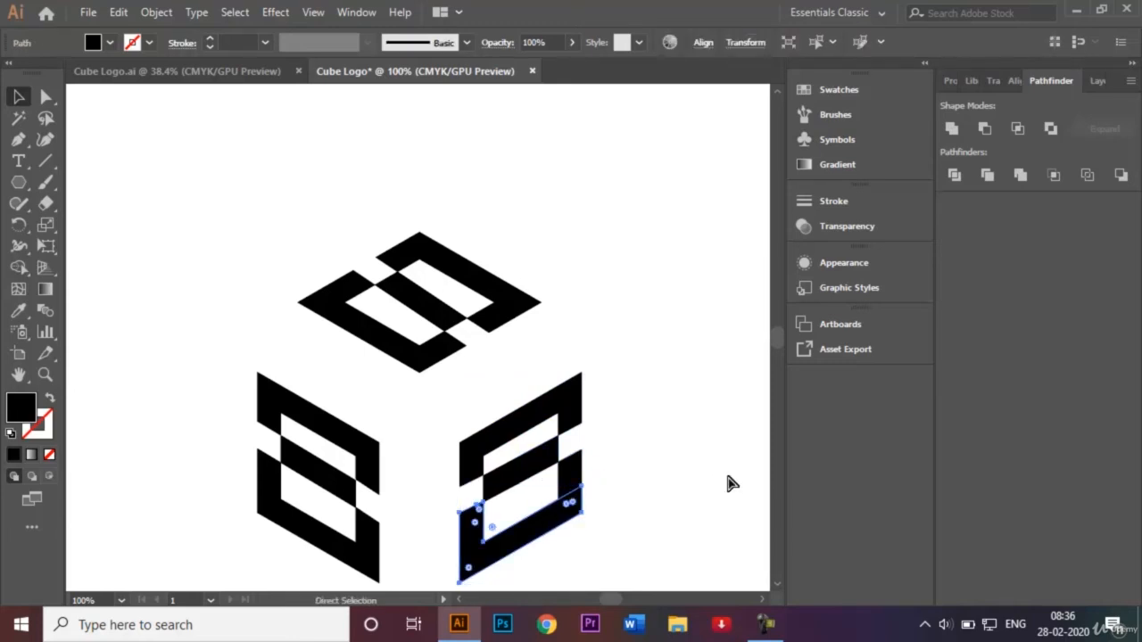
{"action": "key", "text": "ctrl+="}
{"action": "key", "text": "ctrl+="}
{"action": "key", "text": "ctrl+="}
{"action": "key", "text": "v"}
{"action": "key", "text": "ctrl+="}
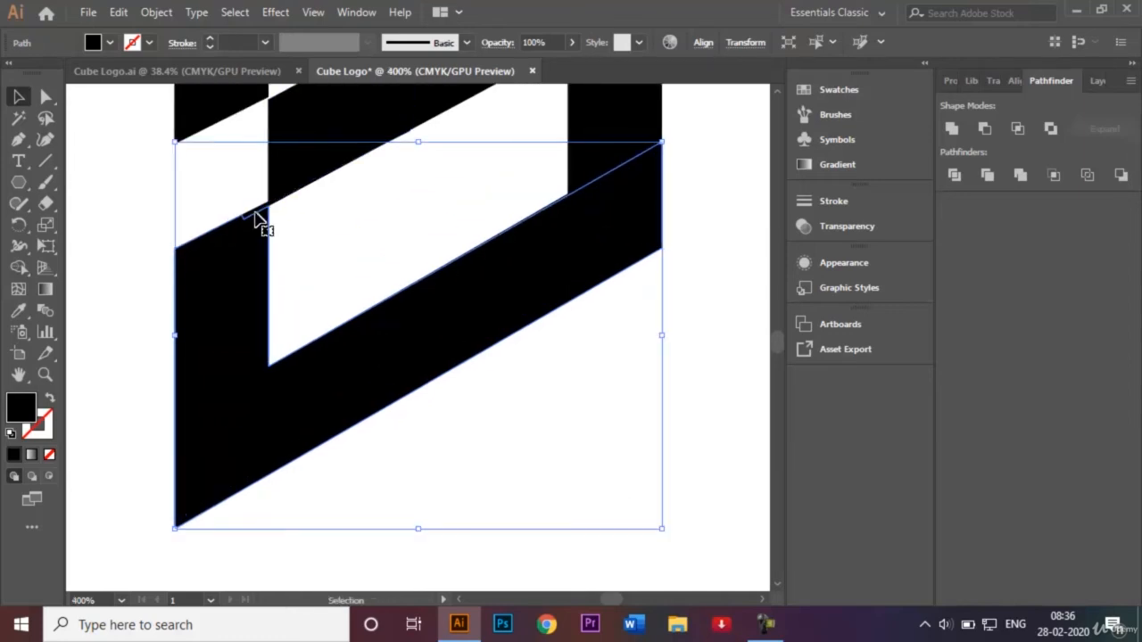
{"action": "left_click", "coordinate": [603, 114], "text": "shift"}
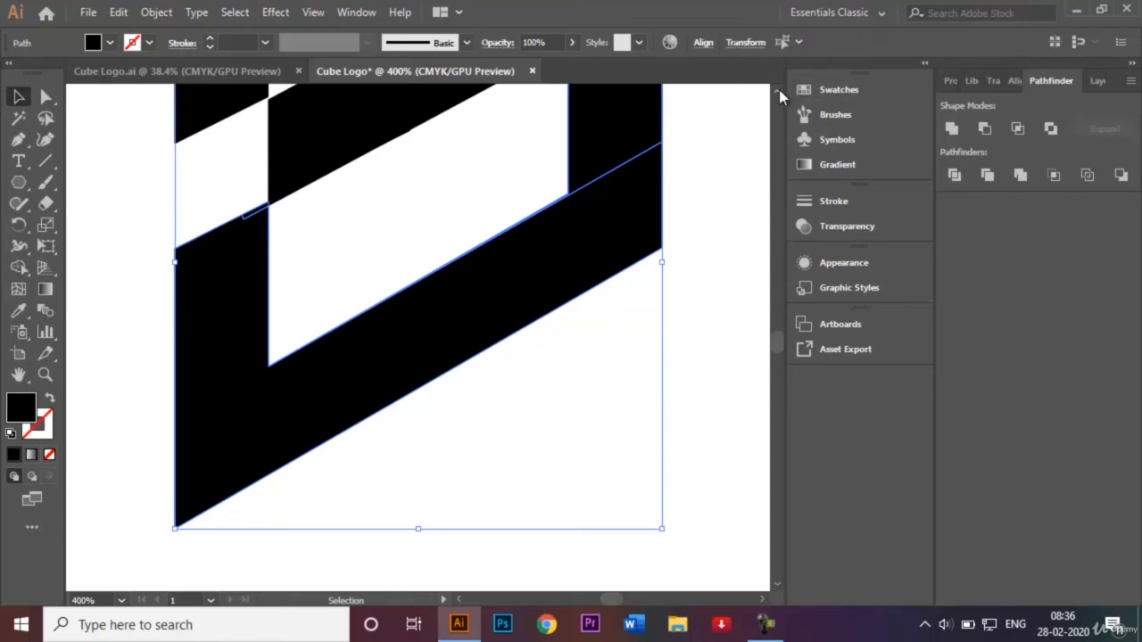
{"action": "scroll", "coordinate": [779, 96], "scroll_direction": "up", "scroll_amount": 2}
{"action": "left_click", "coordinate": [951, 128]}
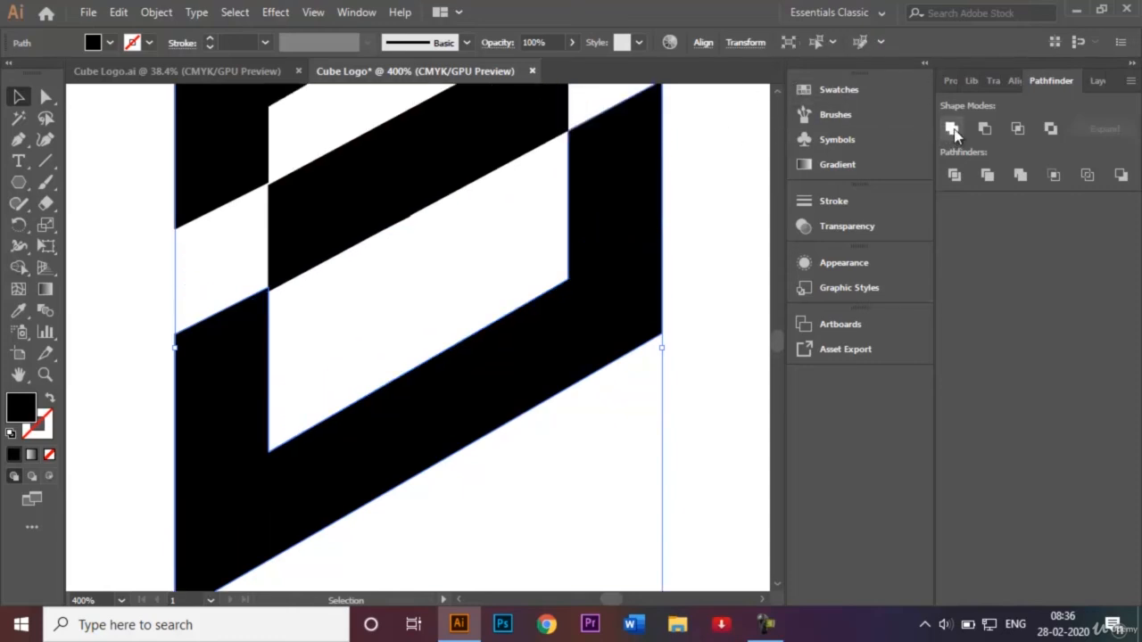
- Unite the two pieces of the right face's middle bar into one shape and deselect it
{"action": "left_click", "coordinate": [327, 205]}
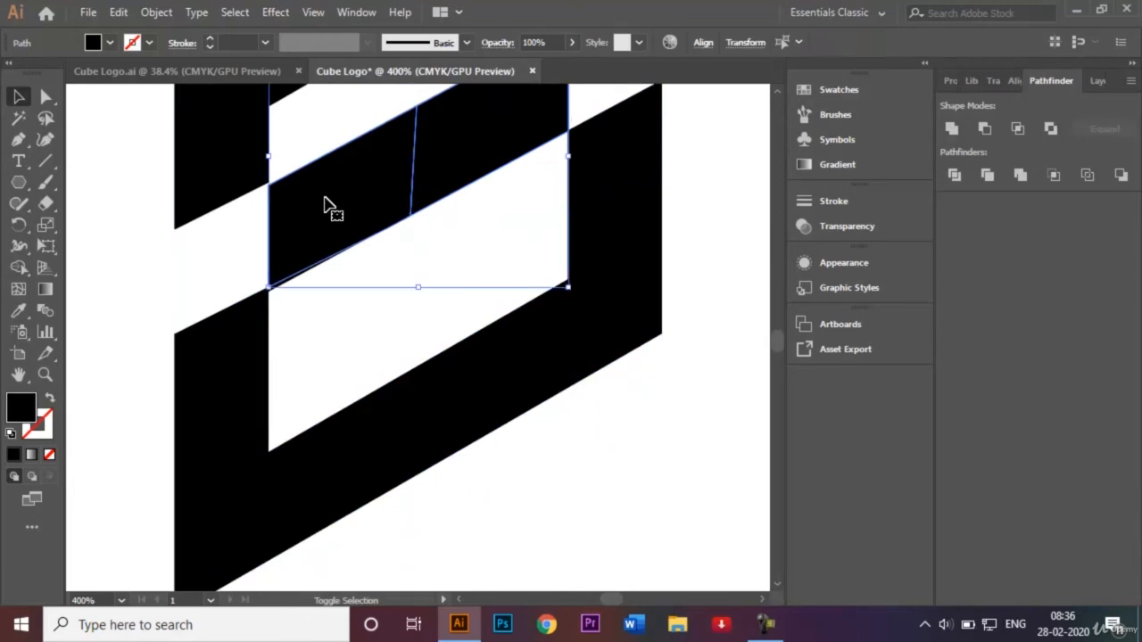
{"action": "left_click", "coordinate": [285, 292]}
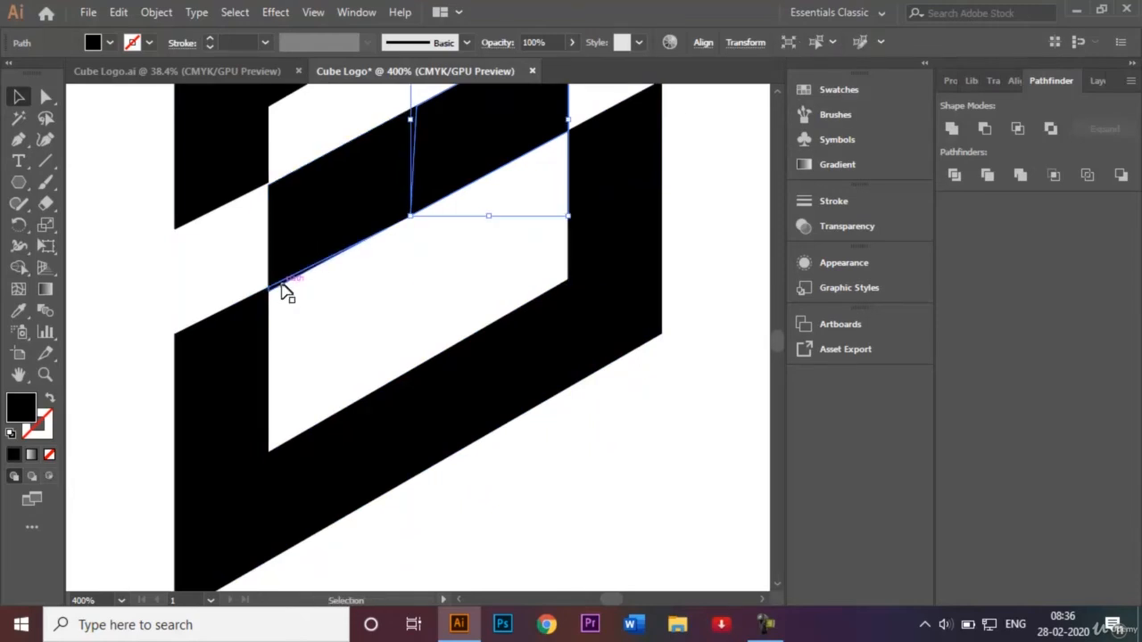
{"action": "left_click", "coordinate": [418, 265]}
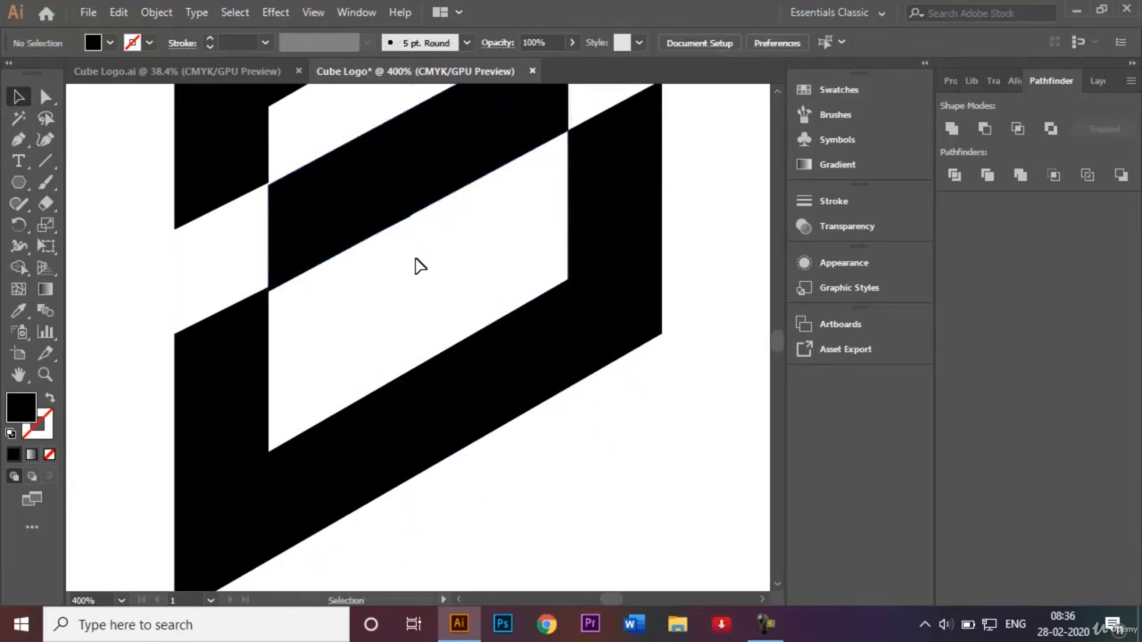
{"action": "left_click", "coordinate": [292, 282]}
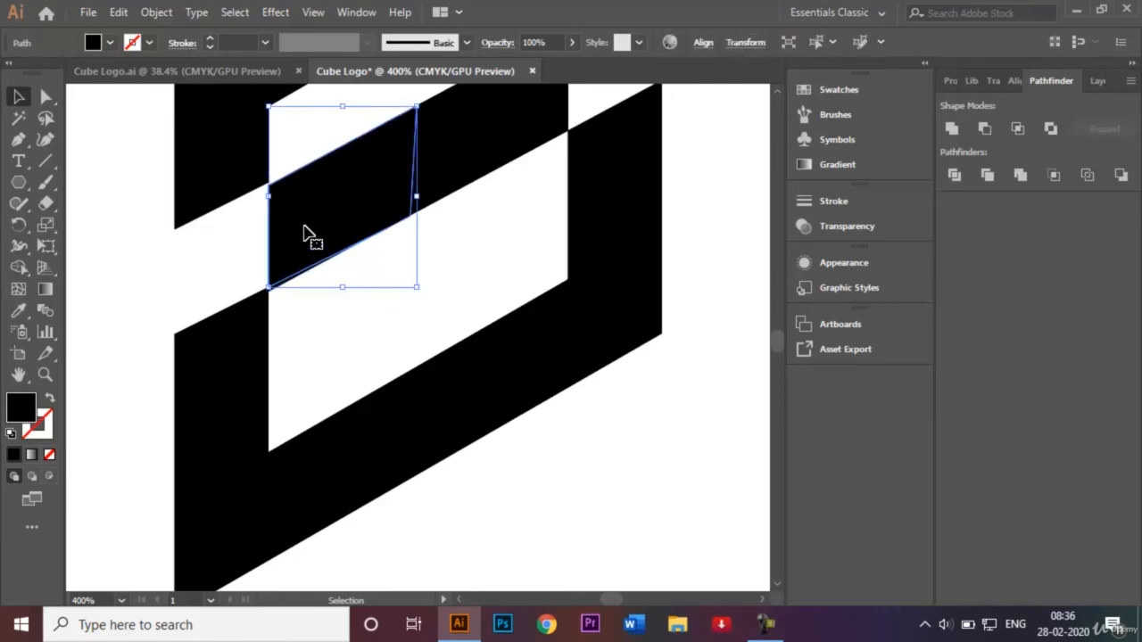
{"action": "left_click", "coordinate": [468, 159], "text": "shift"}
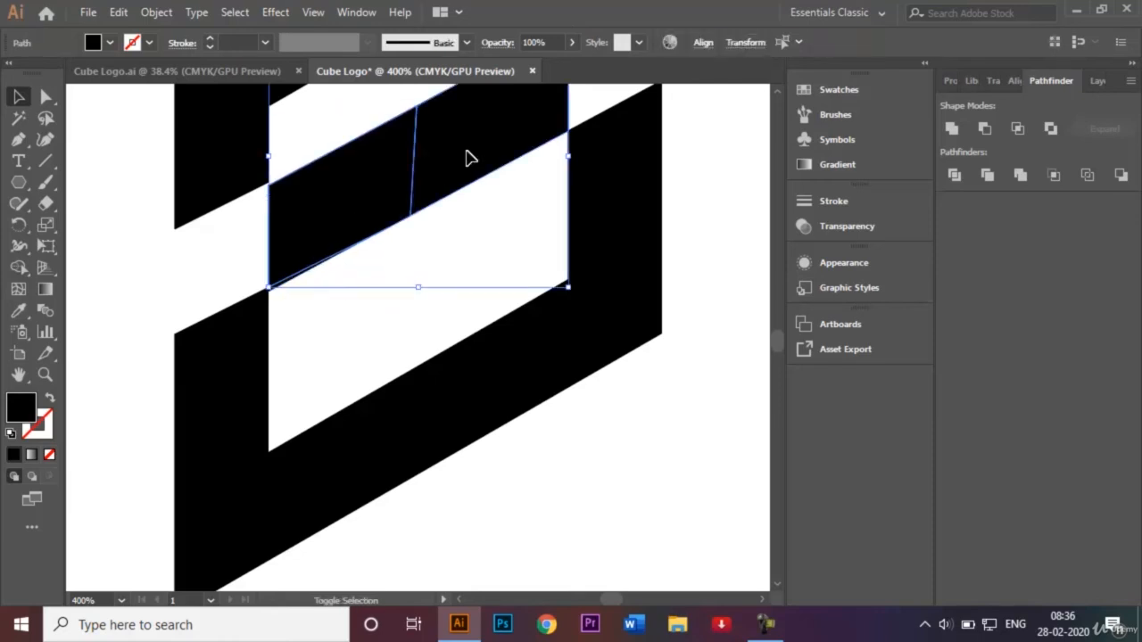
{"action": "left_click", "coordinate": [951, 129]}
{"action": "left_click", "coordinate": [709, 364]}
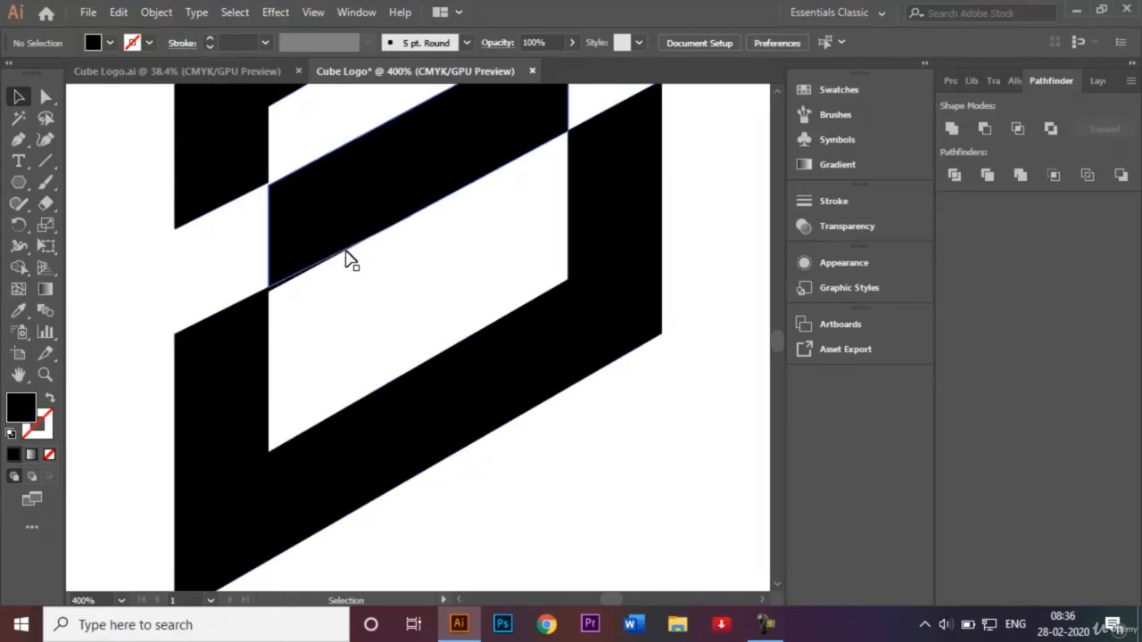
- Delete the thin slivers along the lower edge of the right face's middle bar
{"action": "left_click", "coordinate": [284, 287]}
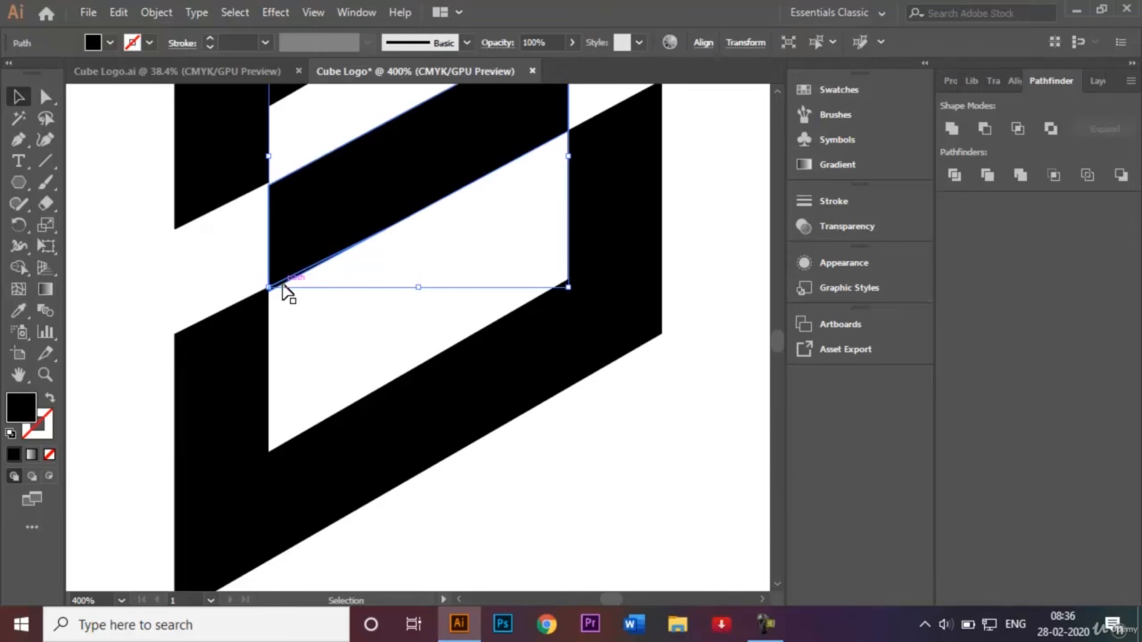
{"action": "key", "text": "Delete"}
{"action": "key", "text": "ctrl+z"}
{"action": "left_click", "coordinate": [328, 263]}
{"action": "key", "text": "Delete"}
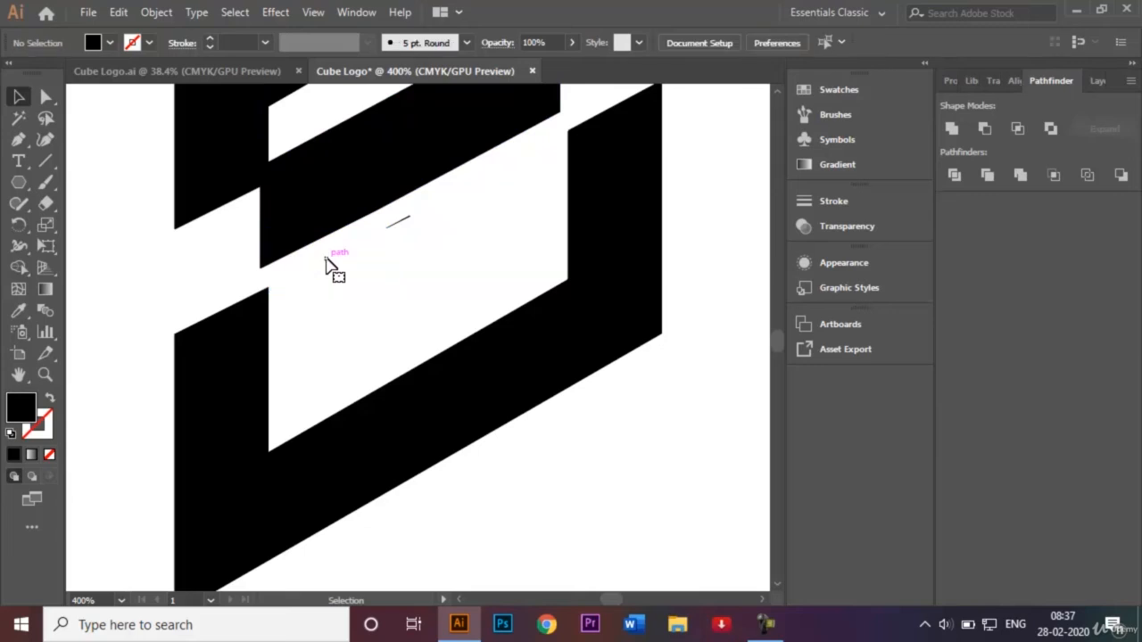
{"action": "left_click", "coordinate": [399, 225]}
{"action": "key", "text": "Delete"}
- Move the right face's middle bar so its corners meet the upper and lower brackets, and deselect everything
{"action": "right_click", "coordinate": [436, 230]}
{"action": "right_click", "coordinate": [395, 171]}
{"action": "left_click", "coordinate": [382, 174]}
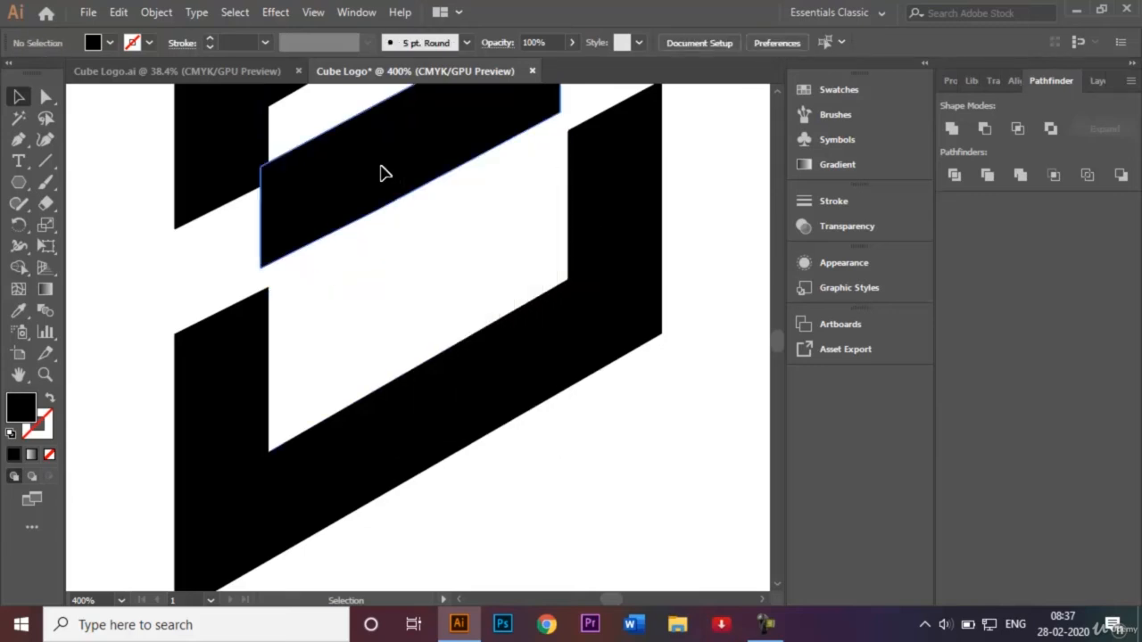
{"action": "double_click", "coordinate": [393, 194]}
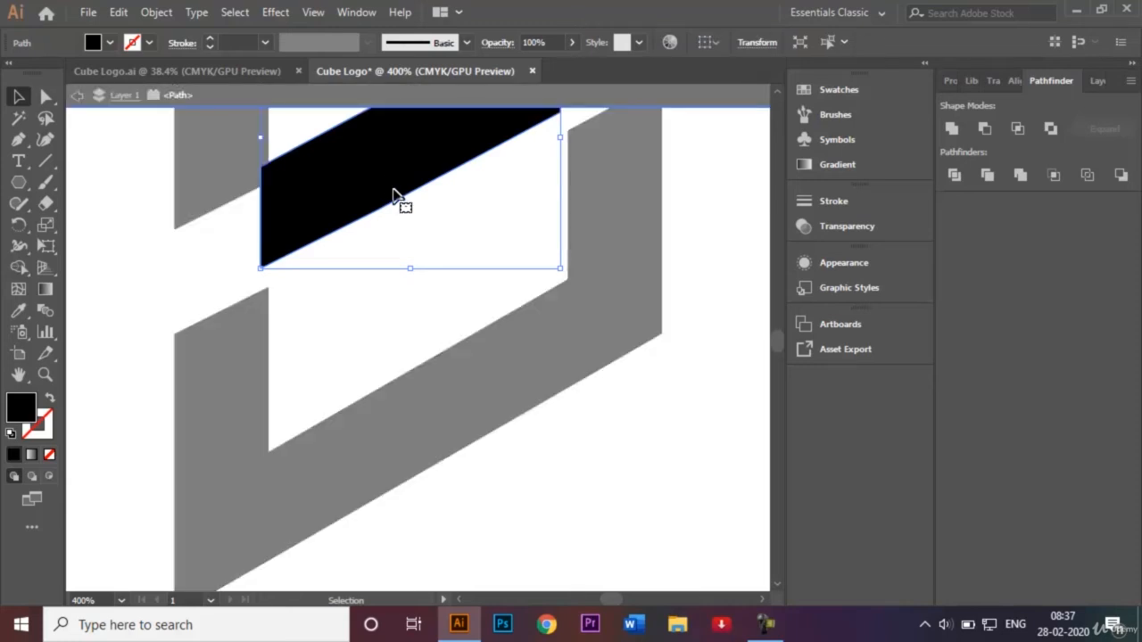
{"action": "right_click", "coordinate": [668, 352]}
{"action": "double_click", "coordinate": [616, 408]}
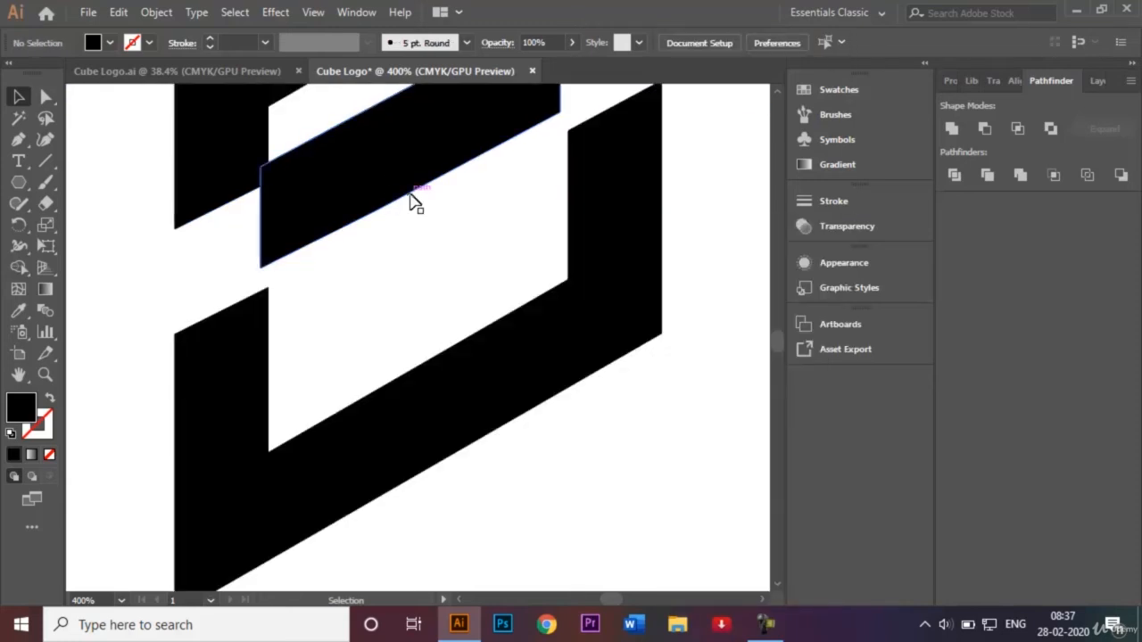
{"action": "left_click_drag", "start_coordinate": [377, 148], "coordinate": [382, 170]}
{"action": "left_click", "coordinate": [548, 402]}
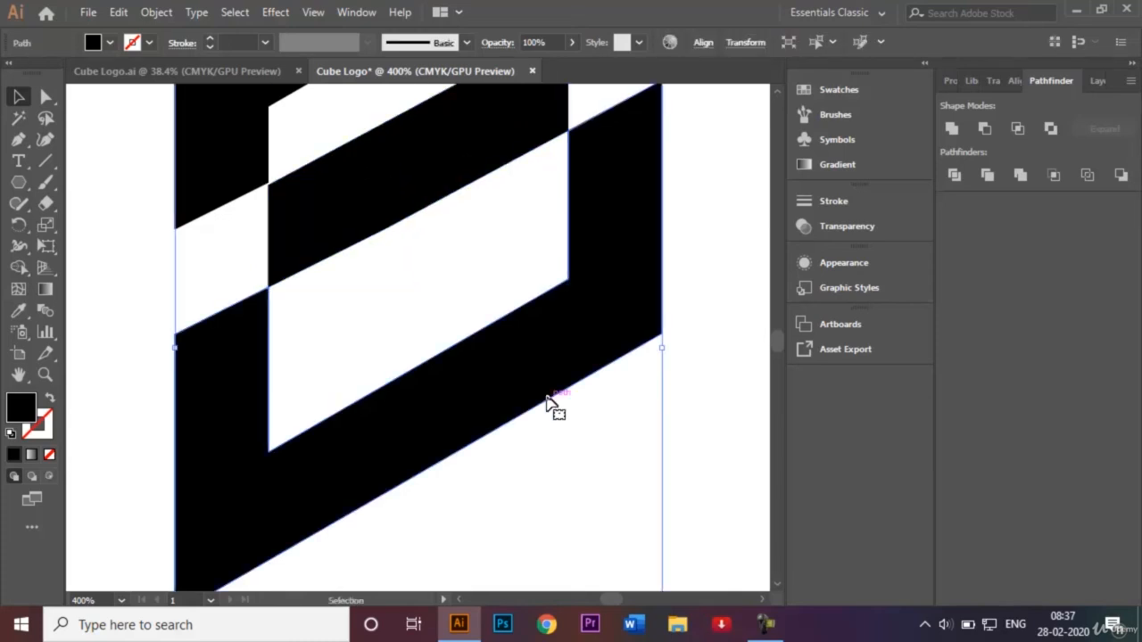
{"action": "left_click", "coordinate": [569, 491]}
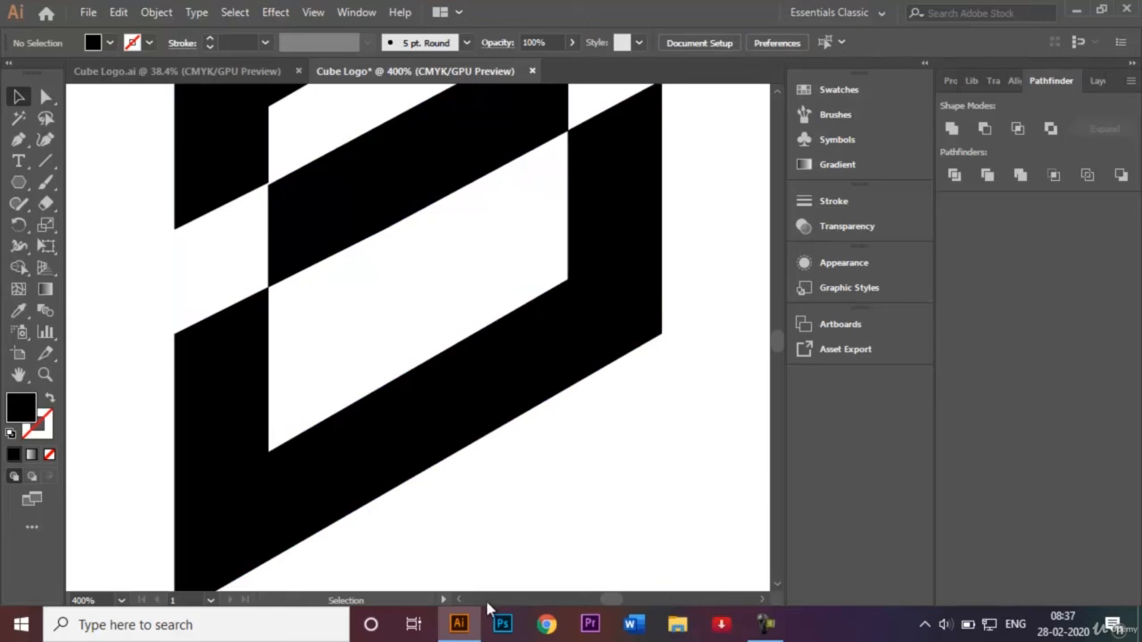
- Unite the left face's lower bracket with its upright right end into one shape
{"action": "left_click_drag", "start_coordinate": [461, 603], "coordinate": [461, 603]}
{"action": "left_click", "coordinate": [477, 428]}
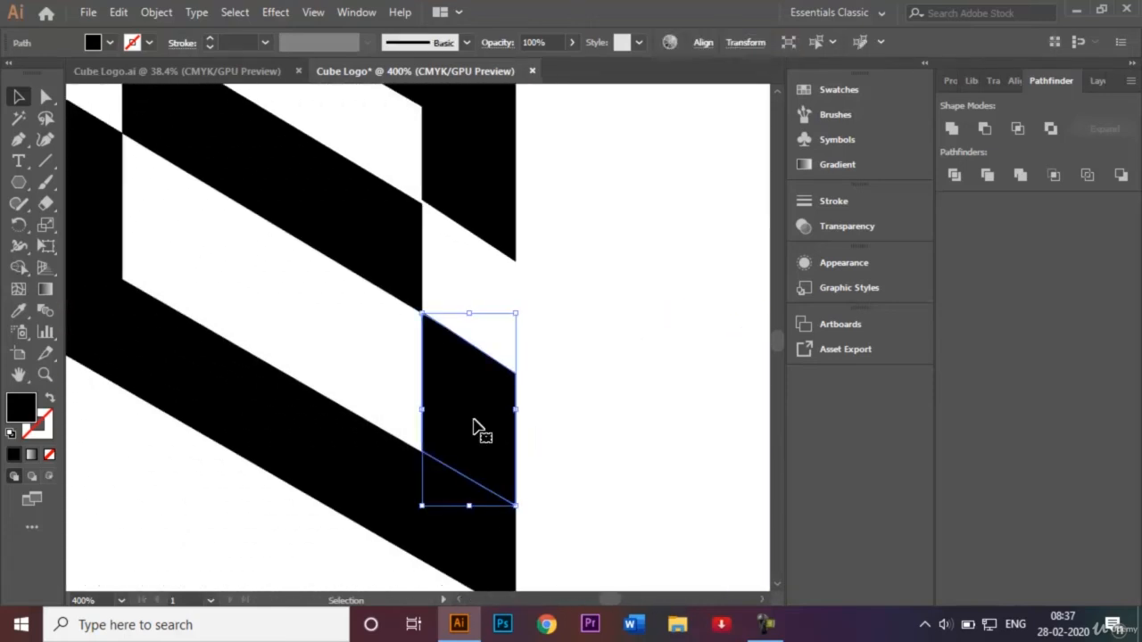
{"action": "left_click", "coordinate": [387, 490], "text": "shift"}
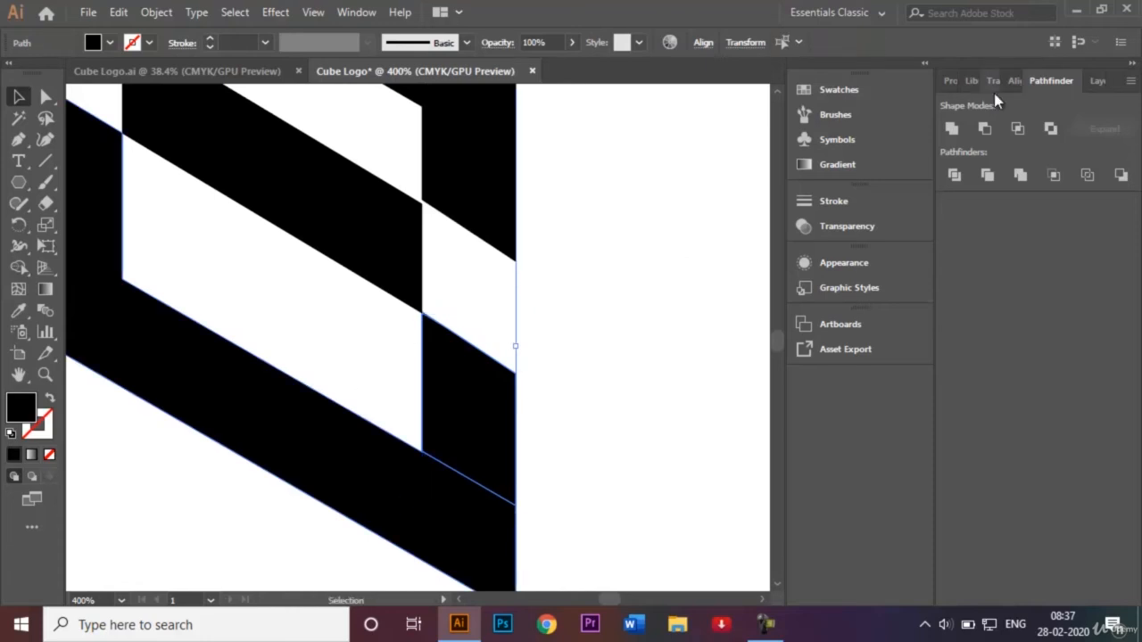
{"action": "left_click", "coordinate": [952, 128]}
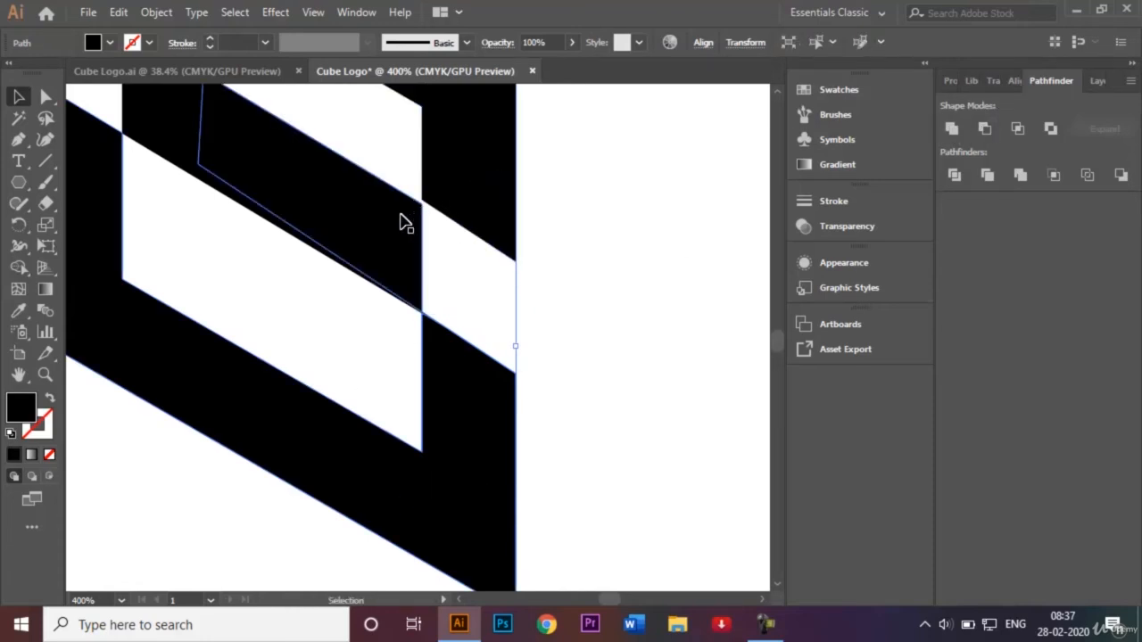
- Unite the pieces of the left face's middle bar into one shape and deselect it
{"action": "left_click", "coordinate": [321, 189]}
{"action": "left_click", "coordinate": [176, 140], "text": "shift"}
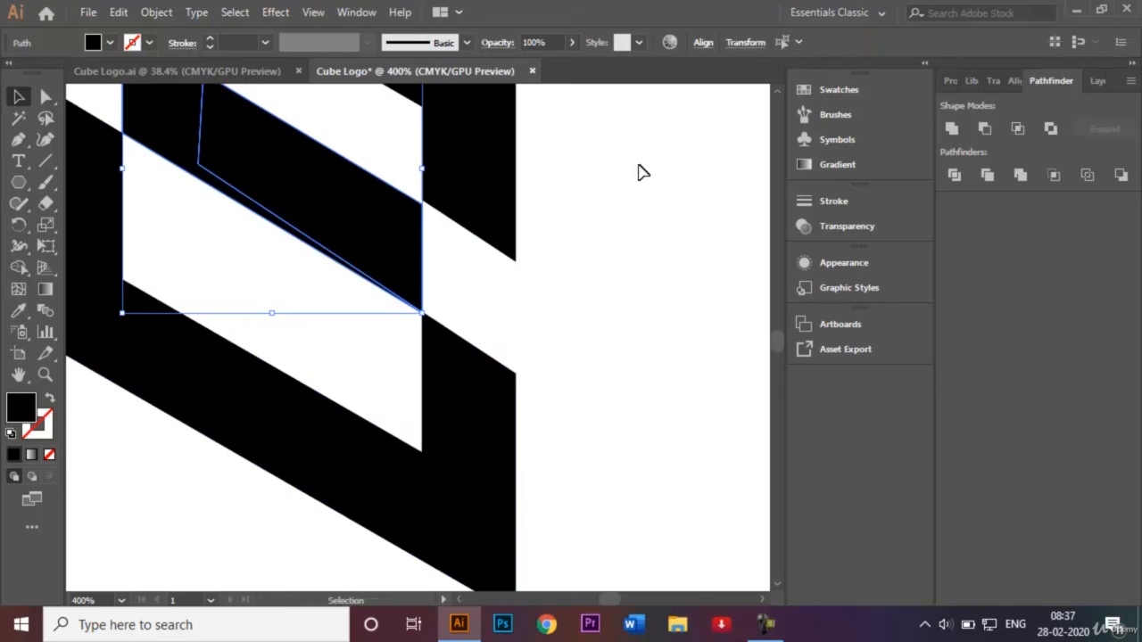
{"action": "left_click", "coordinate": [951, 128]}
{"action": "left_click", "coordinate": [625, 259]}
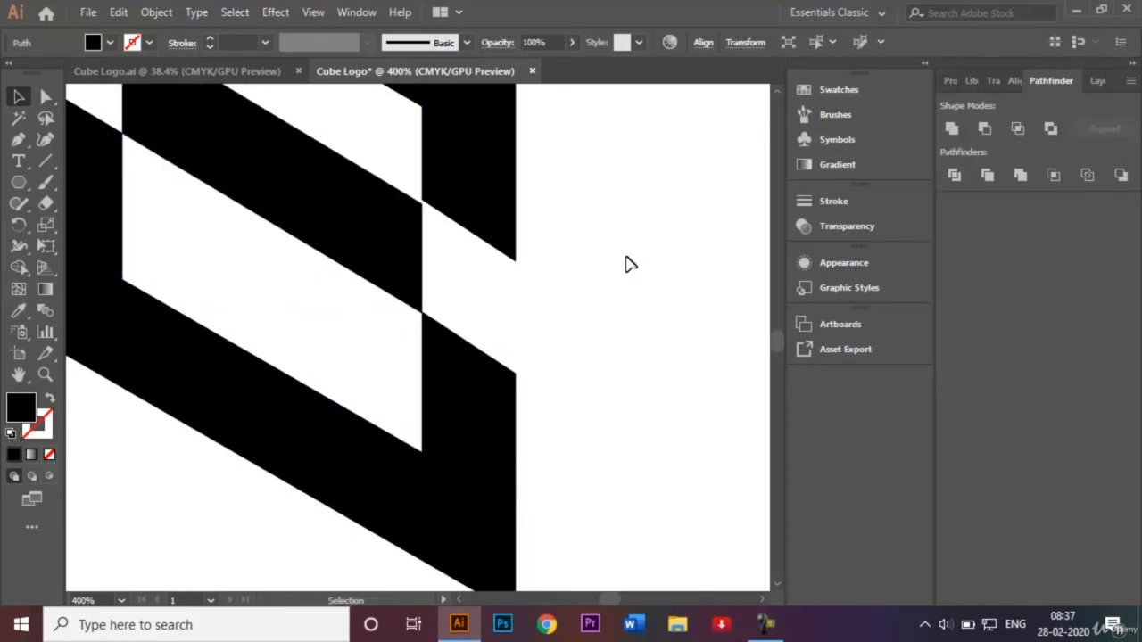
- Unite the pieces of the left face's upper bracket into one shape and deselect it
{"action": "left_click", "coordinate": [777, 93]}
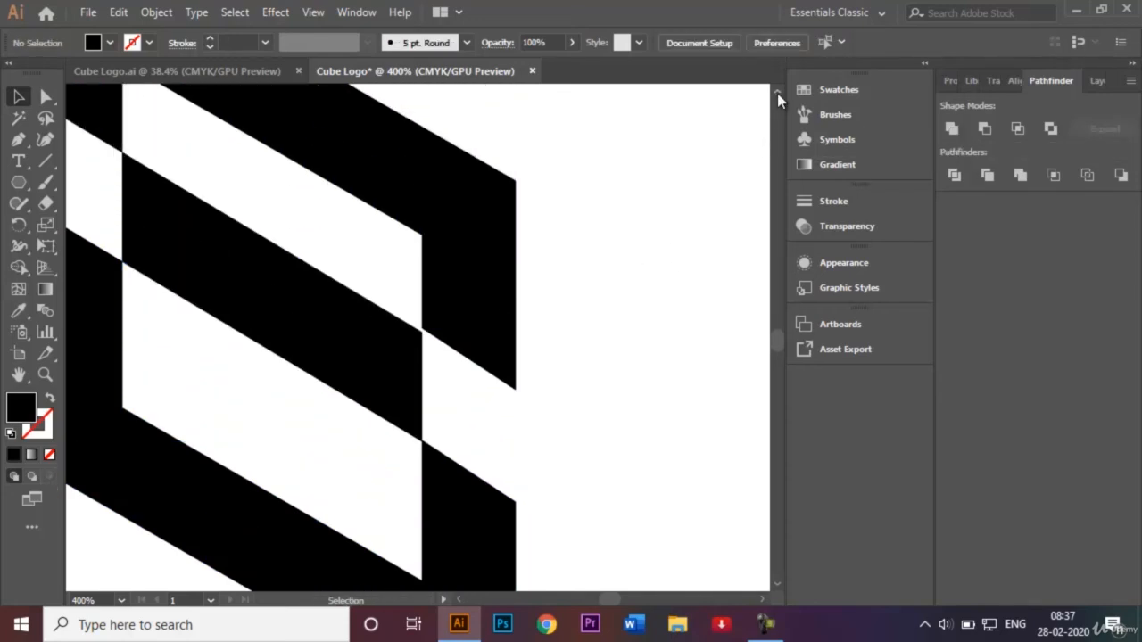
{"action": "left_click", "coordinate": [359, 174]}
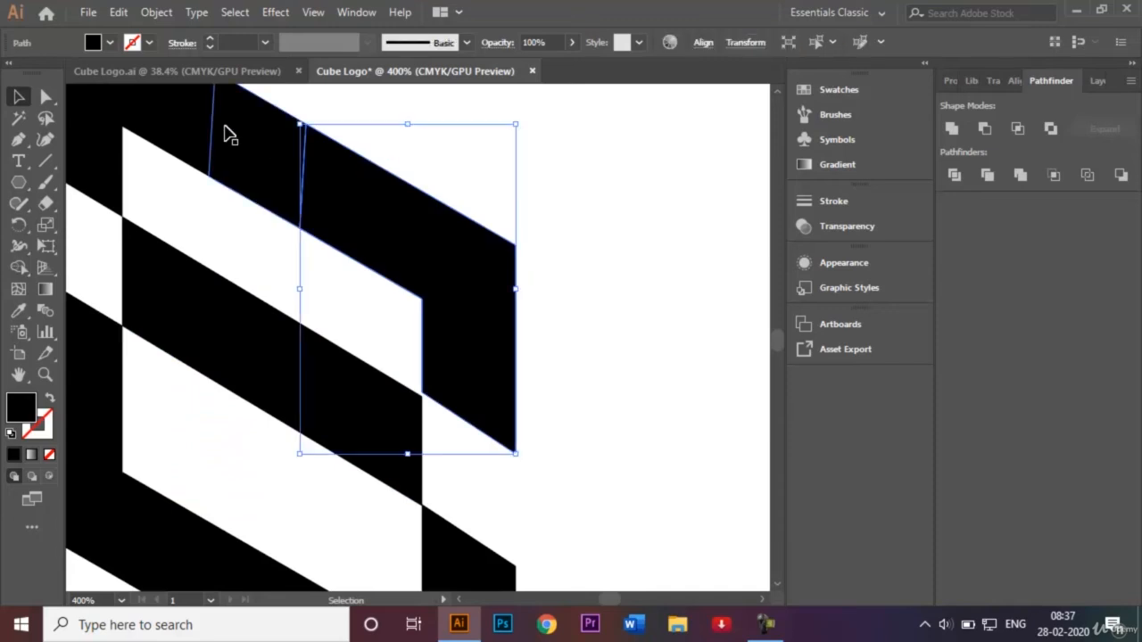
{"action": "left_click", "coordinate": [230, 127], "text": "shift"}
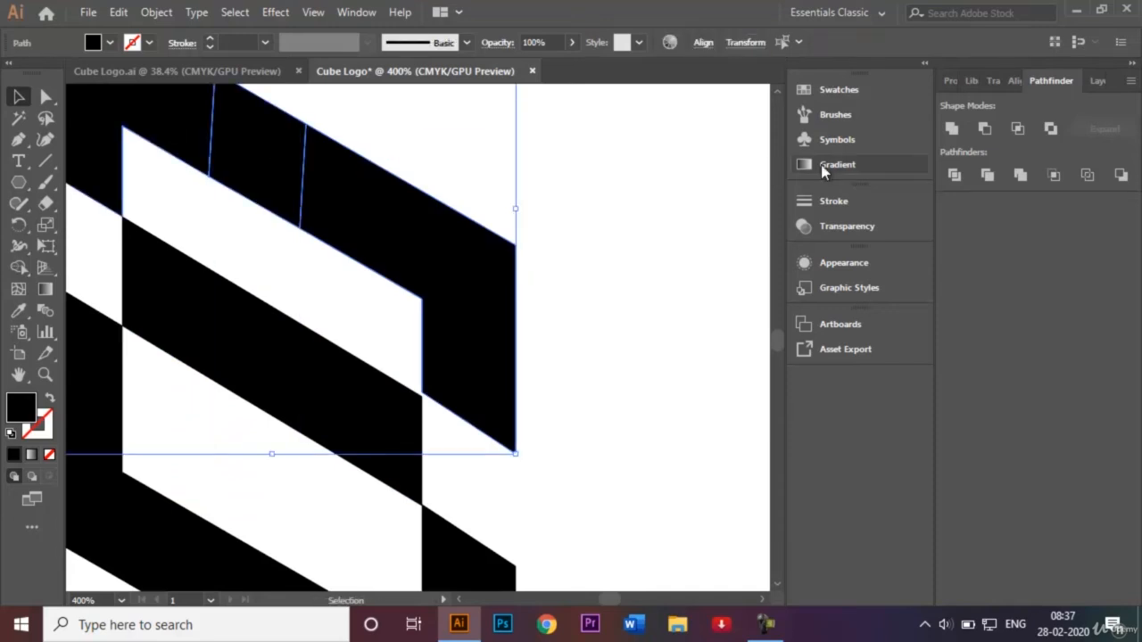
{"action": "left_click", "coordinate": [953, 130]}
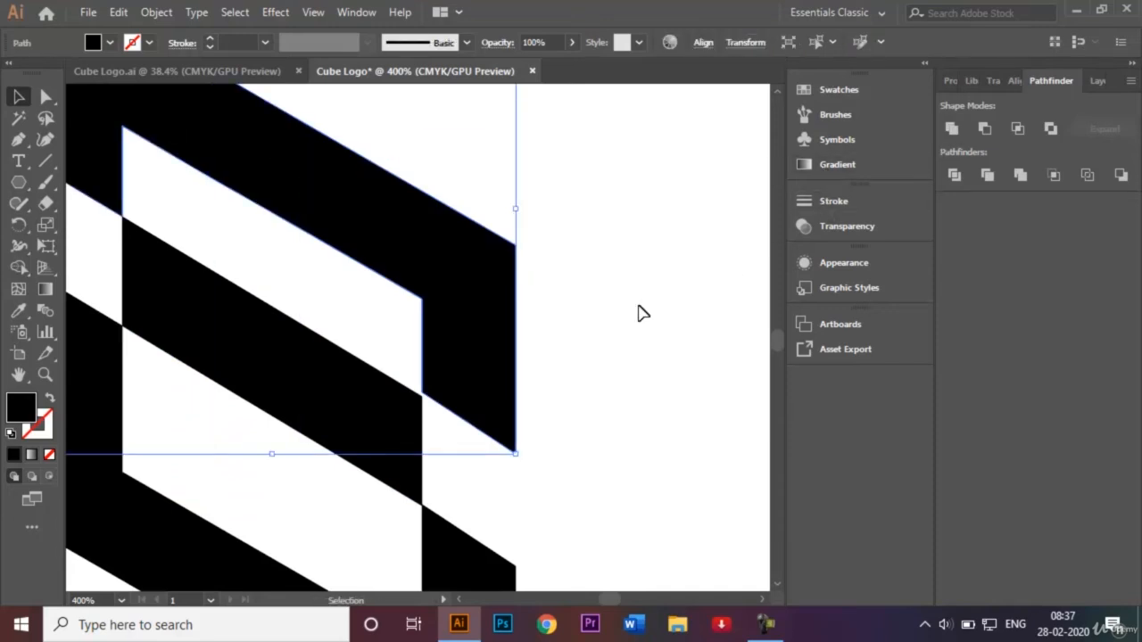
{"action": "left_click", "coordinate": [639, 312]}
- Fill the cube's top face with dark magenta and remove the extra filled piece inside its upper-right bracket
{"action": "key", "text": "ctrl+0"}
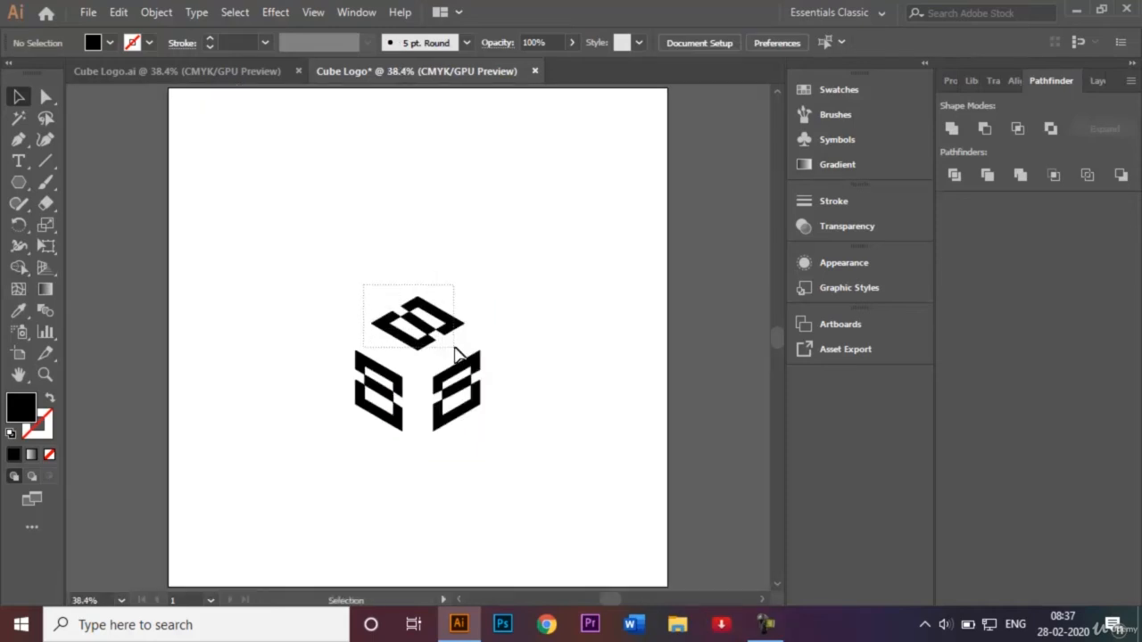
{"action": "left_click", "coordinate": [450, 342]}
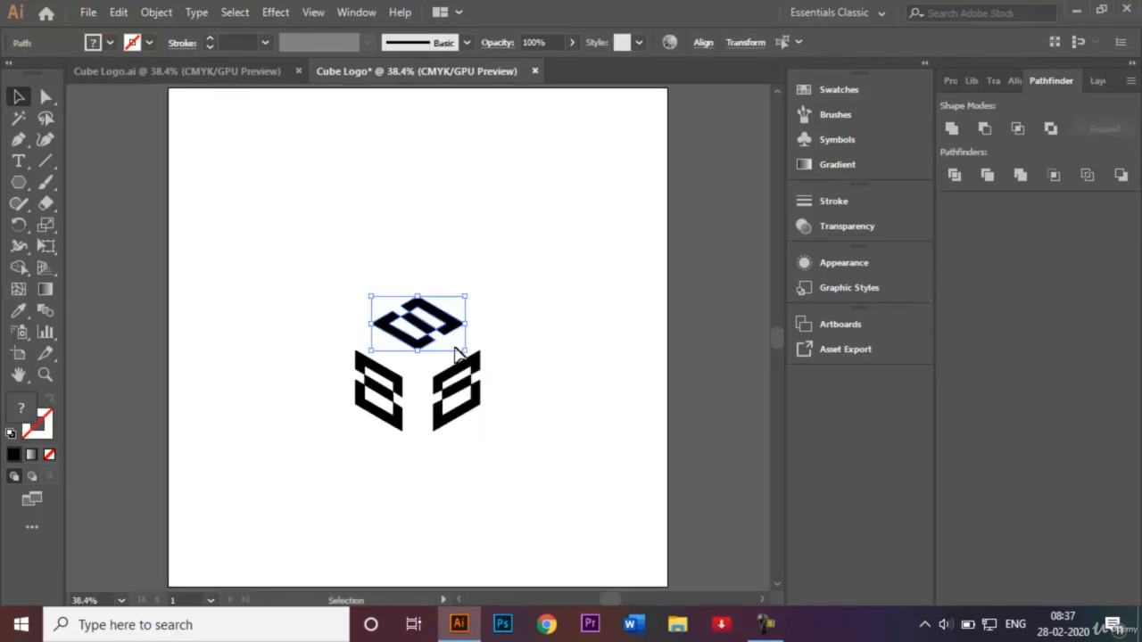
{"action": "left_click", "coordinate": [109, 43]}
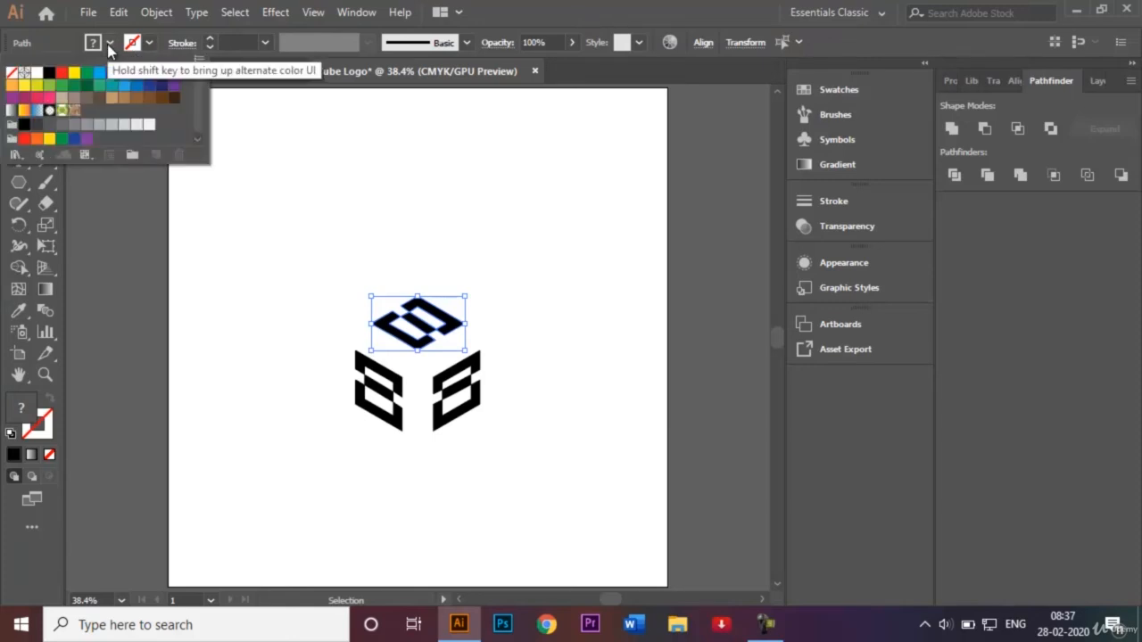
{"action": "left_click", "coordinate": [24, 98]}
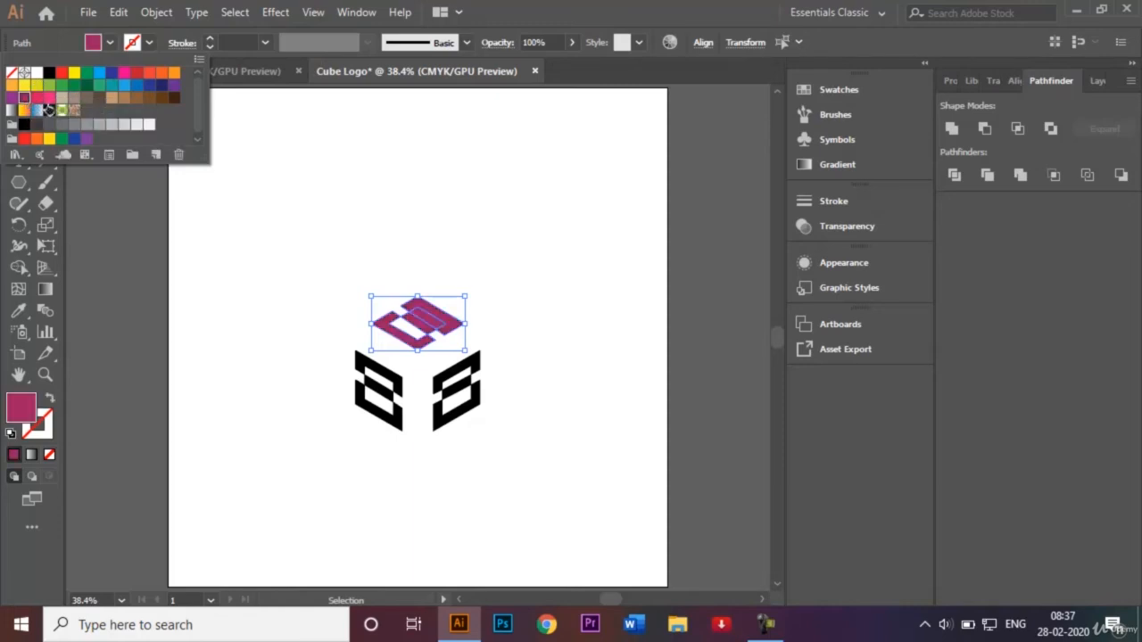
{"action": "left_click", "coordinate": [389, 235]}
{"action": "left_click", "coordinate": [446, 263]}
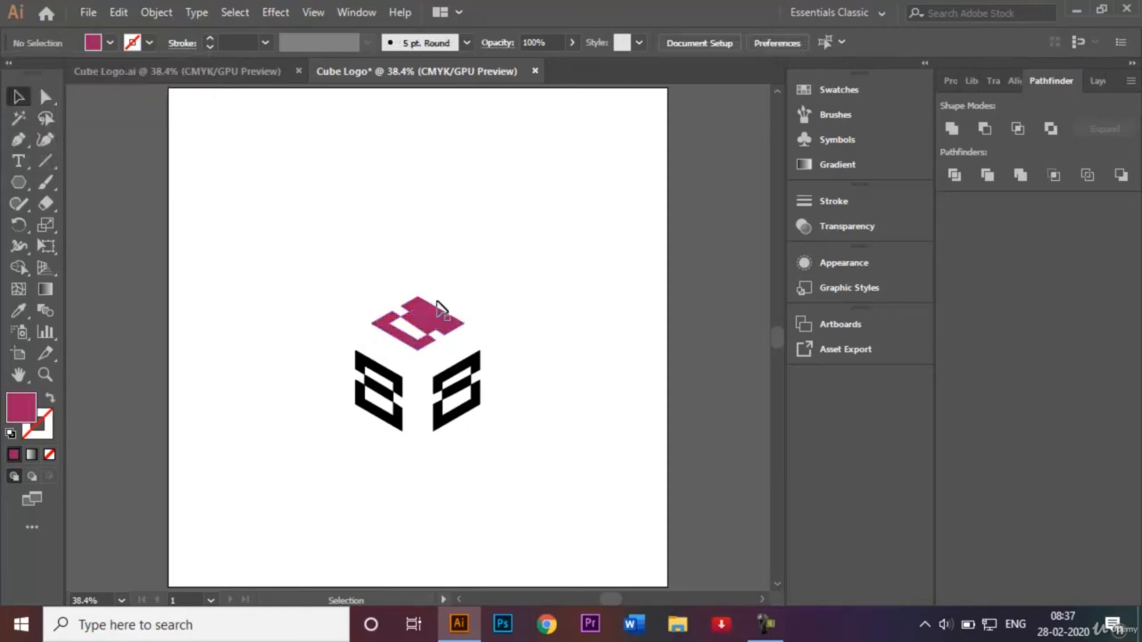
{"action": "left_click", "coordinate": [436, 324]}
{"action": "left_click", "coordinate": [771, 414]}
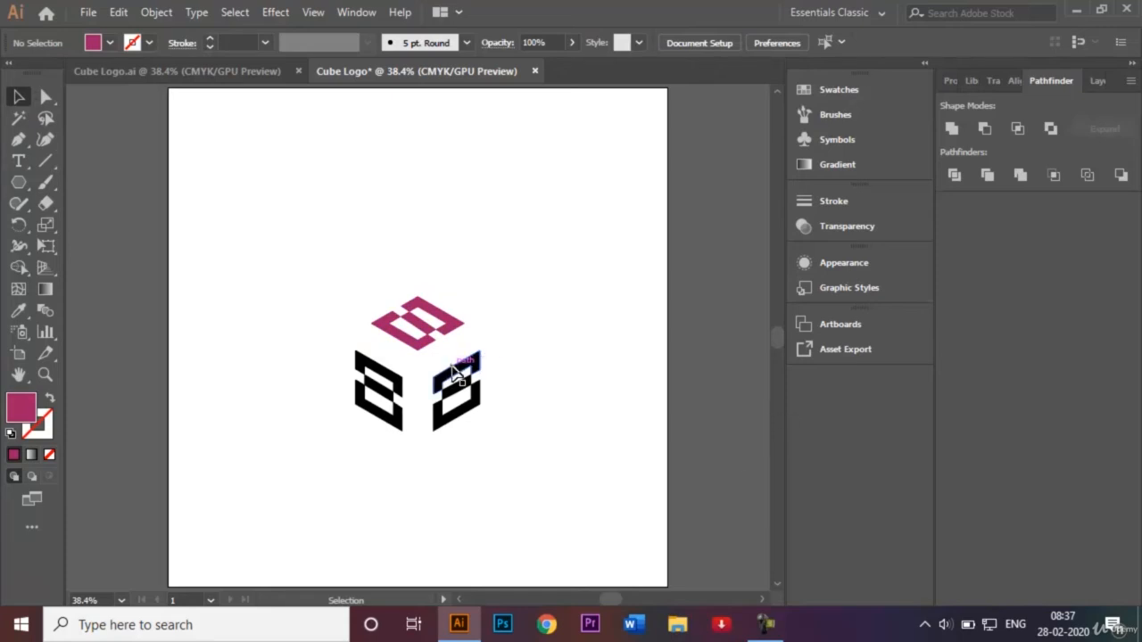
- Fill the right face's two brackets and middle bar with CMYK Magenta and deselect them
{"action": "left_click", "coordinate": [452, 370]}
{"action": "left_click", "coordinate": [464, 398], "text": "shift"}
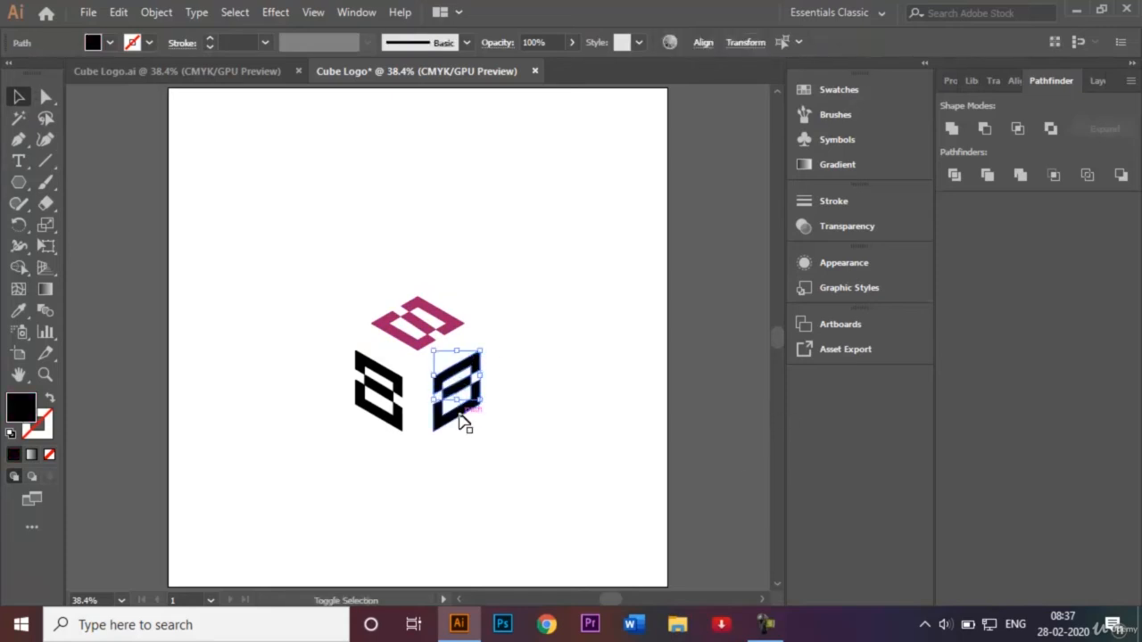
{"action": "left_click", "coordinate": [110, 45]}
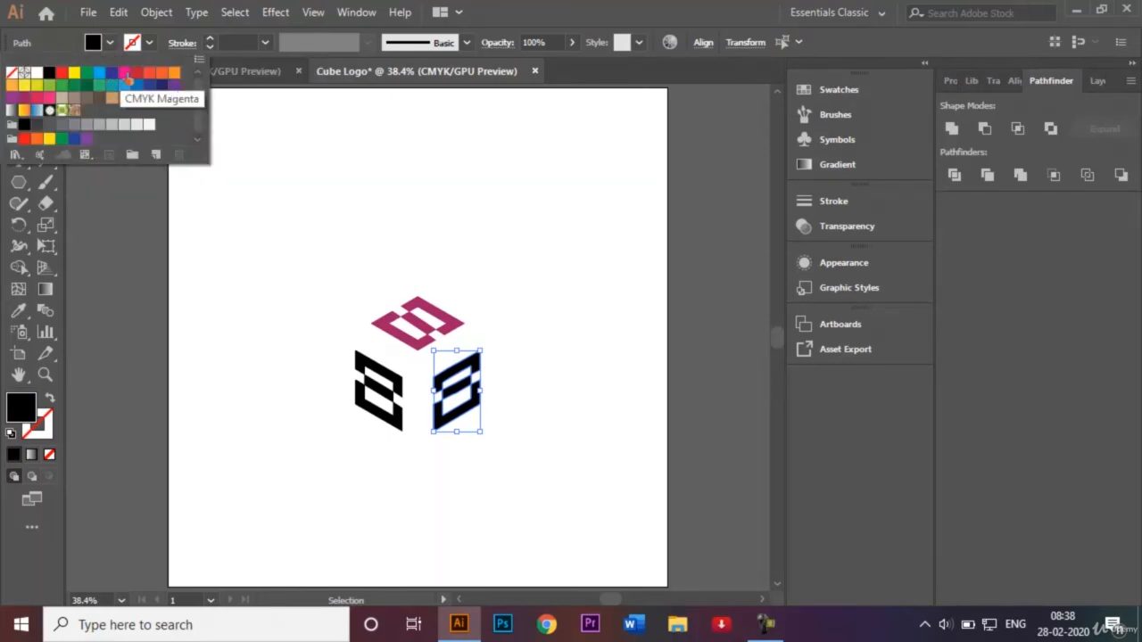
{"action": "left_click", "coordinate": [125, 75]}
{"action": "left_click", "coordinate": [325, 328]}
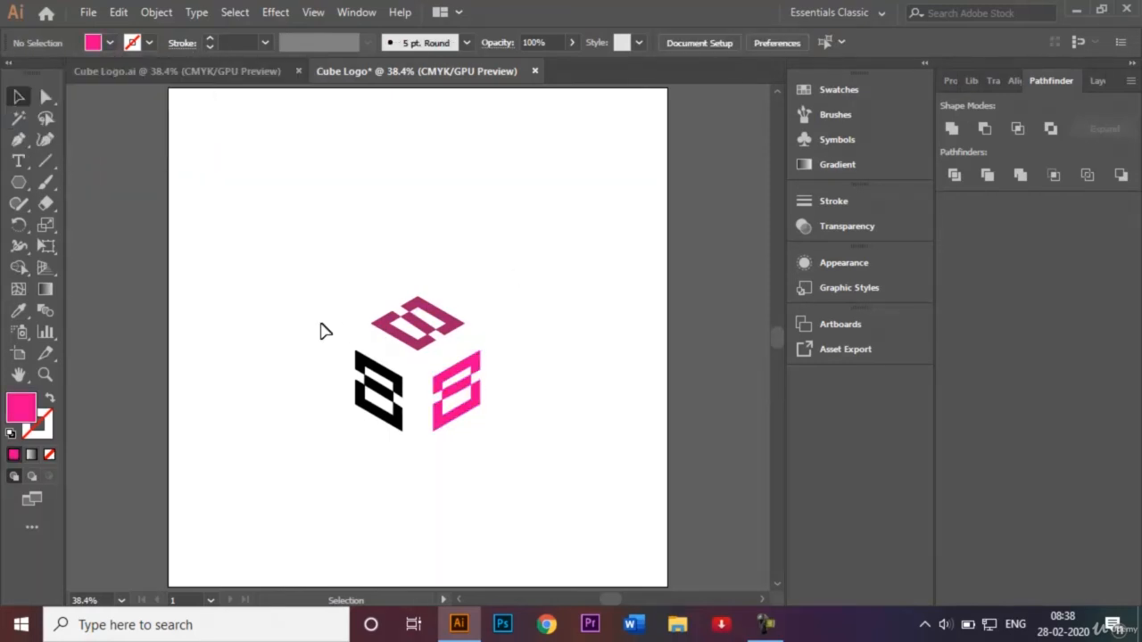
- Fill the left face's brackets and middle bar with red and deselect them
{"action": "left_click", "coordinate": [373, 366]}
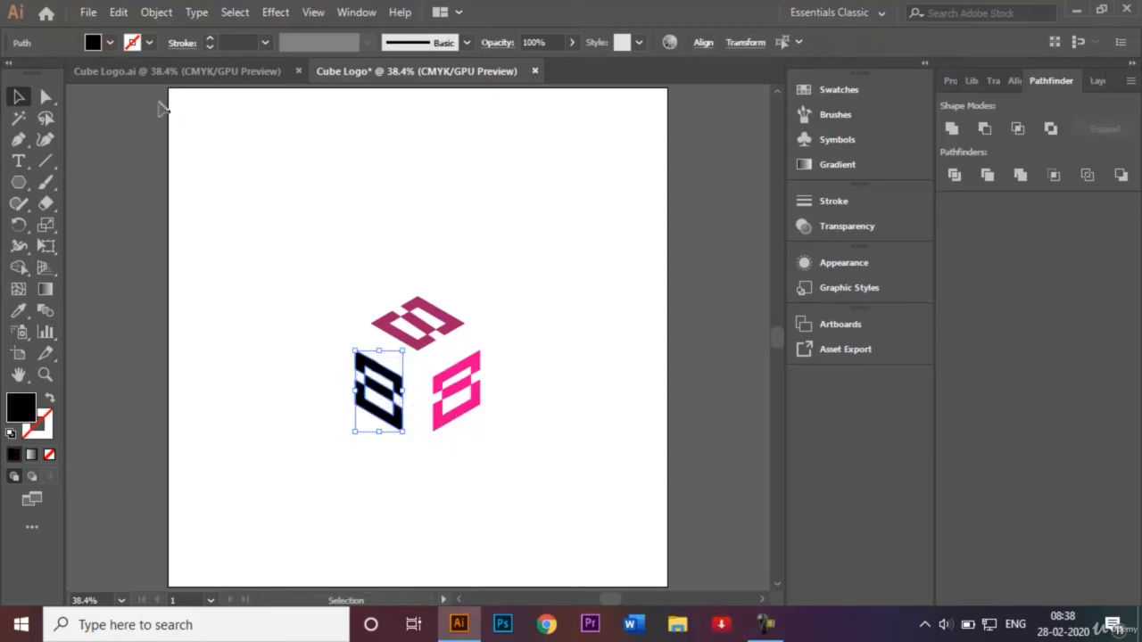
{"action": "left_click", "coordinate": [109, 42]}
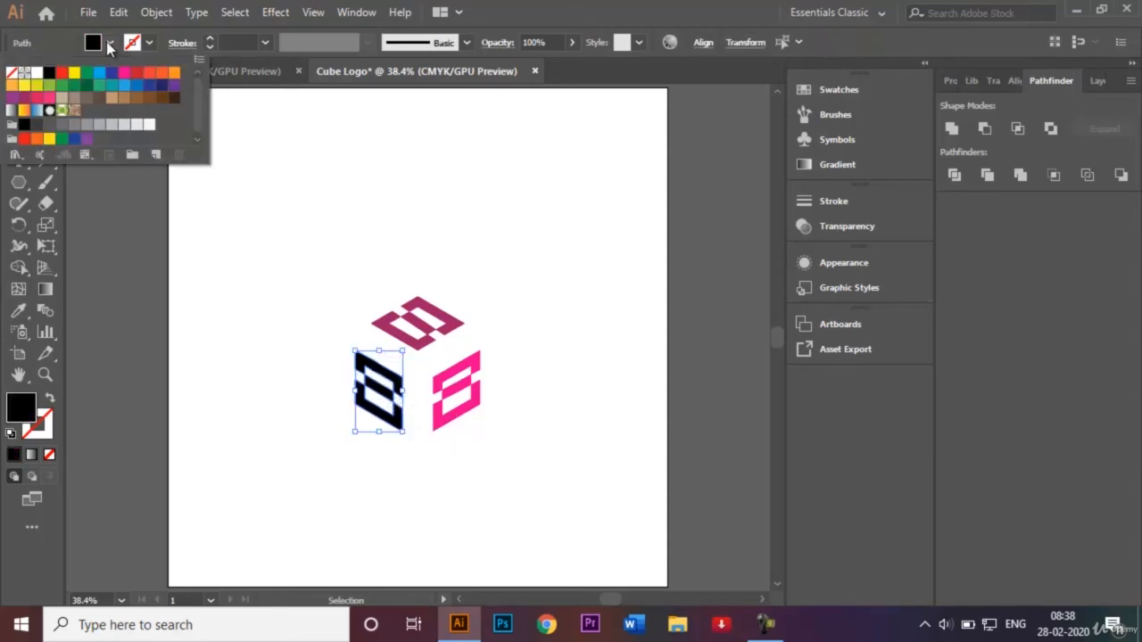
{"action": "left_click", "coordinate": [61, 72]}
{"action": "left_click", "coordinate": [337, 249]}
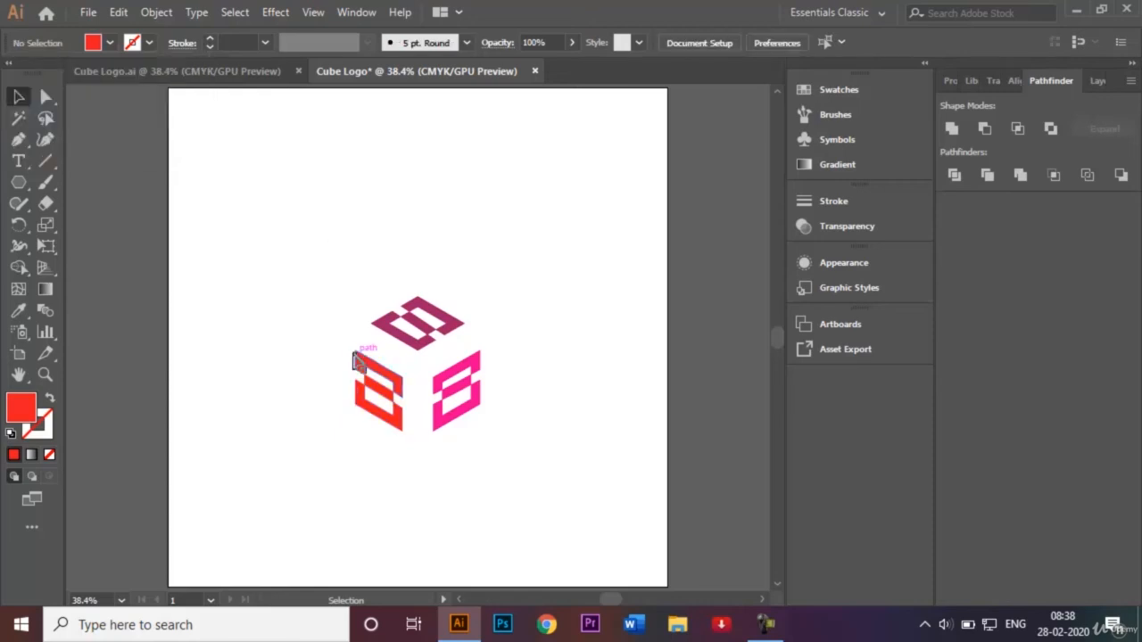
- Move the red left face and the magenta right face inward, leaving a narrow gap at the cube's centre edge
{"action": "left_click_drag", "start_coordinate": [343, 341], "coordinate": [398, 436]}
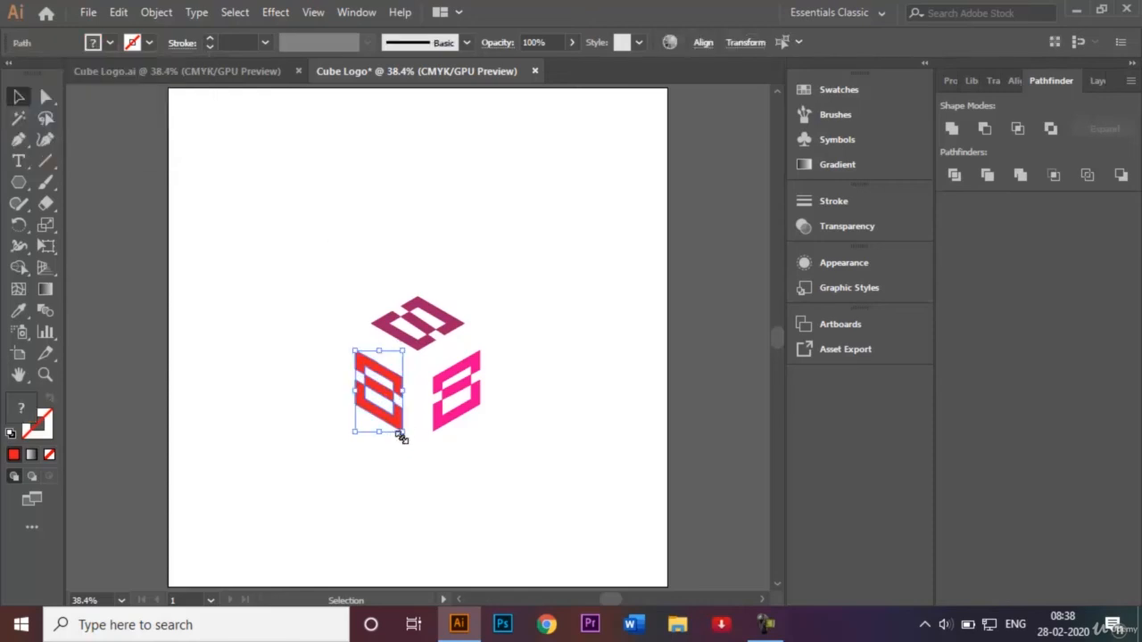
{"action": "key", "text": "shift+Right"}
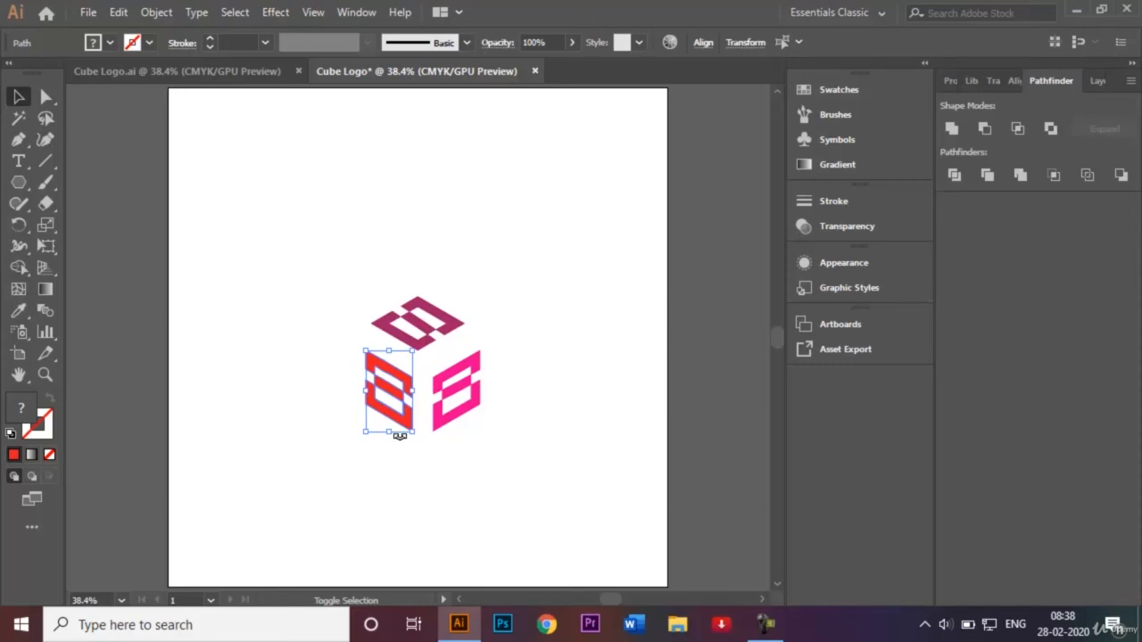
{"action": "key", "text": "shift+Right"}
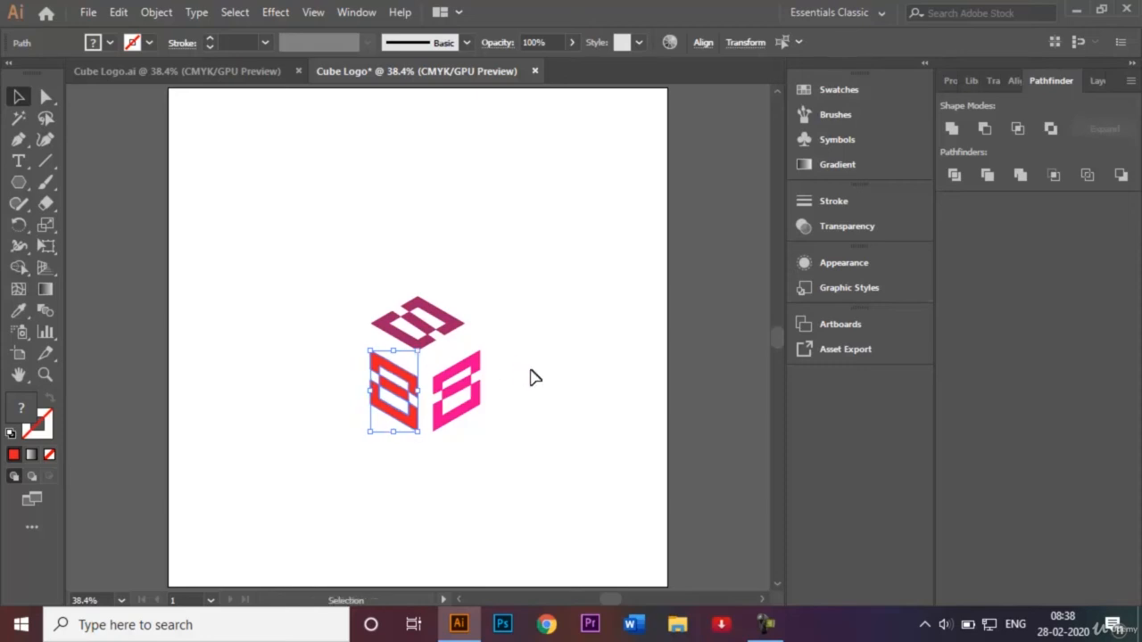
{"action": "left_click", "coordinate": [518, 429]}
{"action": "left_click", "coordinate": [443, 373]}
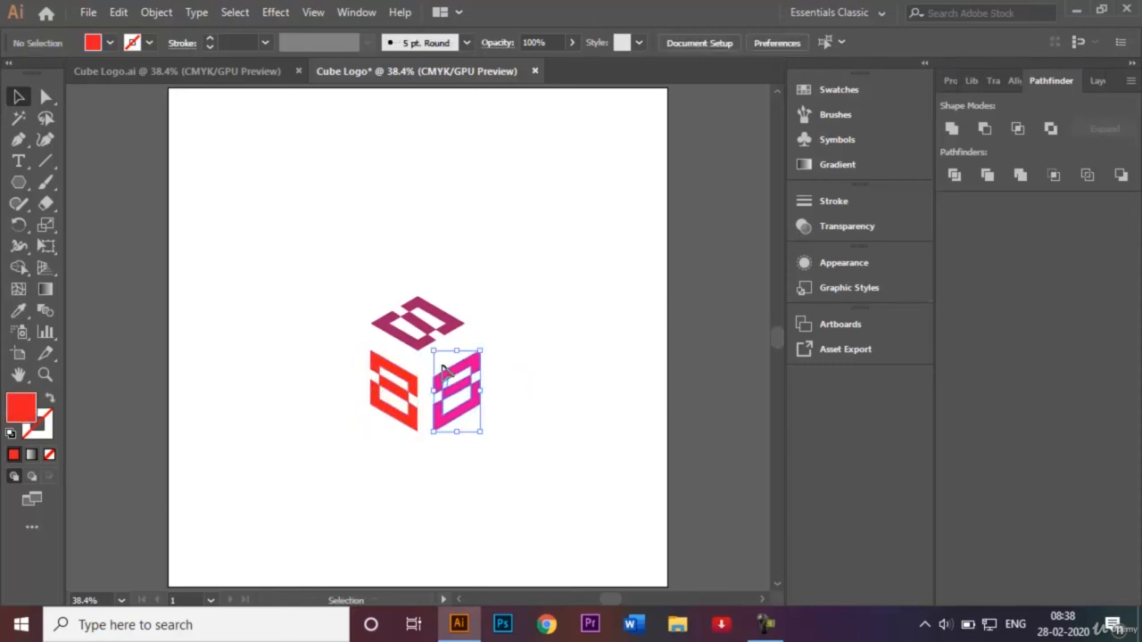
{"action": "left_click_drag", "start_coordinate": [444, 373], "coordinate": [434, 373]}
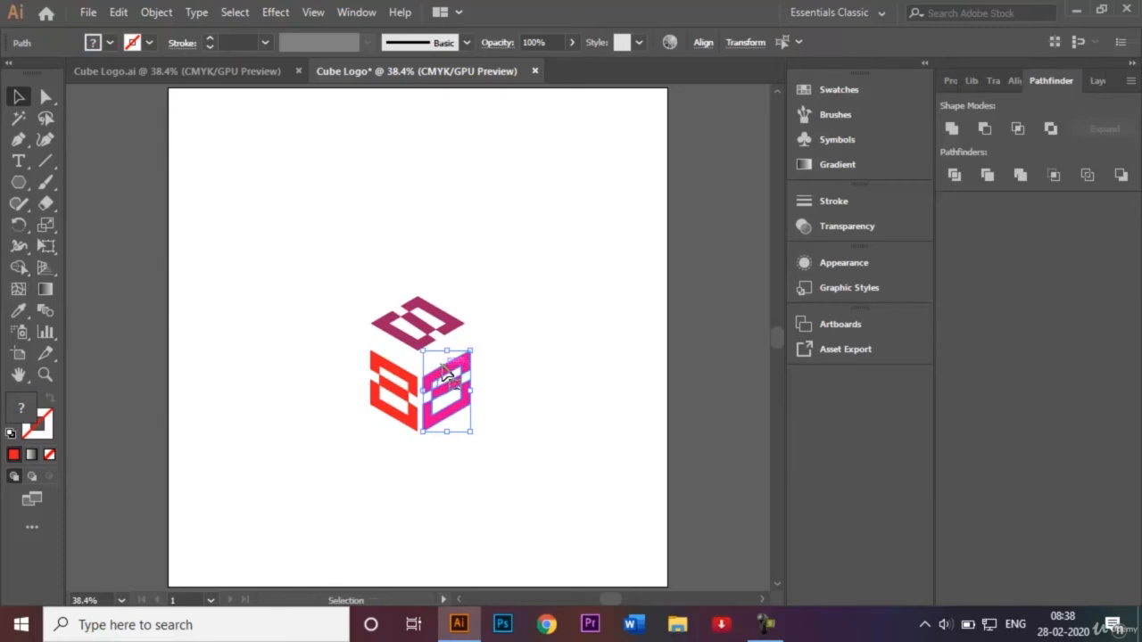
- Delete the stray unfilled path inside the right face's upper bracket
{"action": "key", "text": "ctrl+plus"}
{"action": "key", "text": "ctrl+plus"}
{"action": "key", "text": "ctrl+plus"}
{"action": "key", "text": "ctrl+plus"}
{"action": "key", "text": "ctrl+plus"}
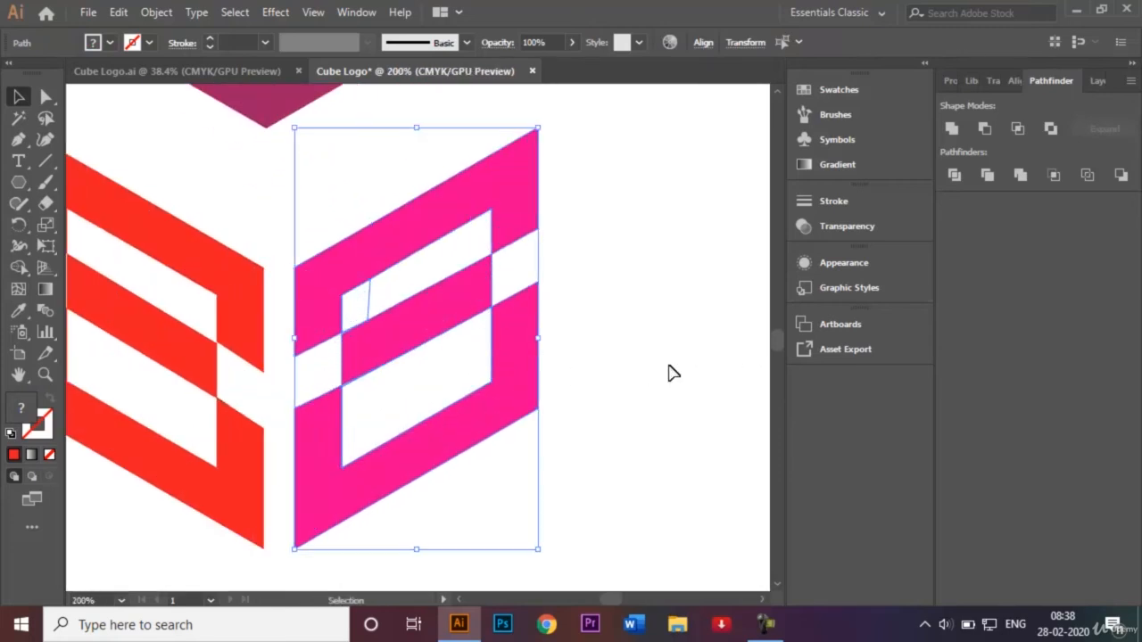
{"action": "left_click", "coordinate": [660, 353]}
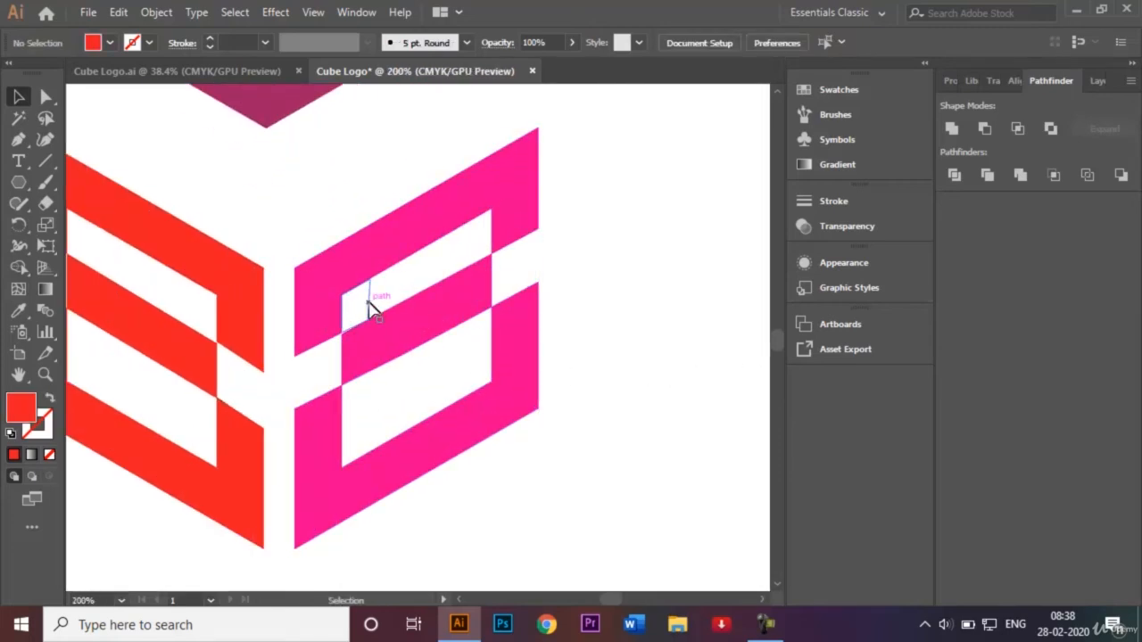
{"action": "left_click", "coordinate": [369, 308]}
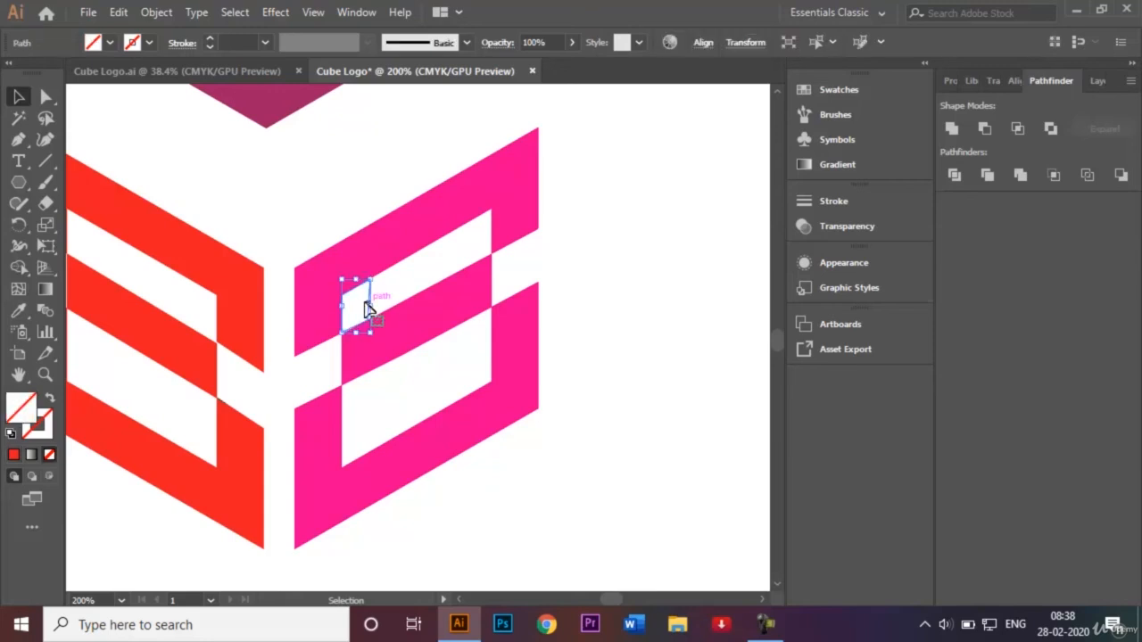
{"action": "key", "text": "Delete"}
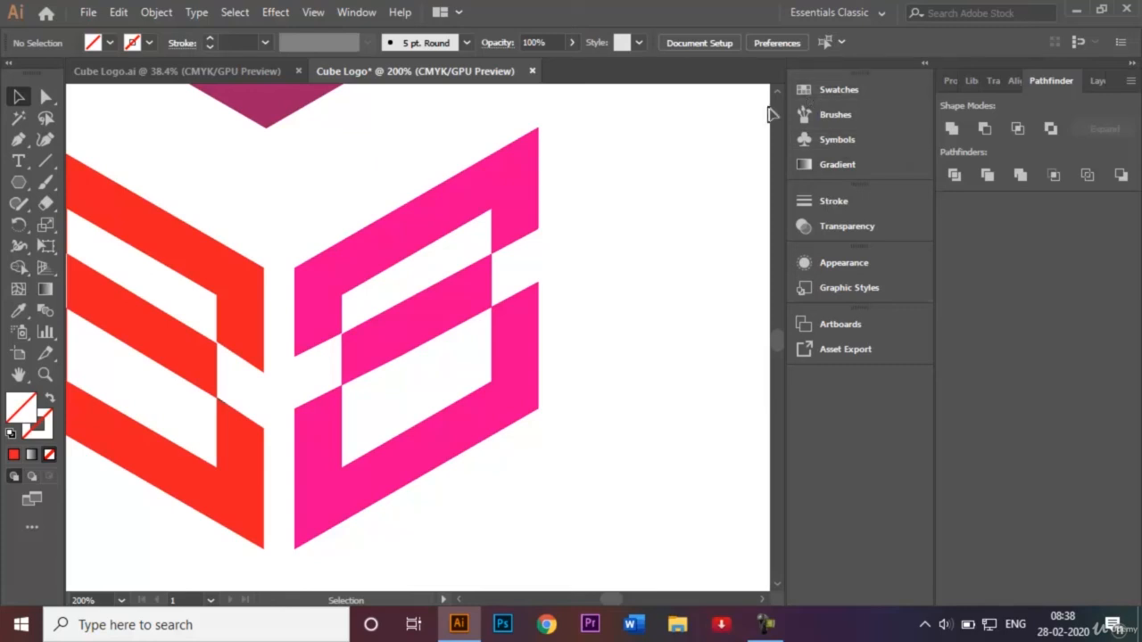
- Move the dark magenta top face straight down until it sits just above the two side faces
{"action": "scroll", "coordinate": [780, 89], "scroll_direction": "up", "scroll_amount": 5}
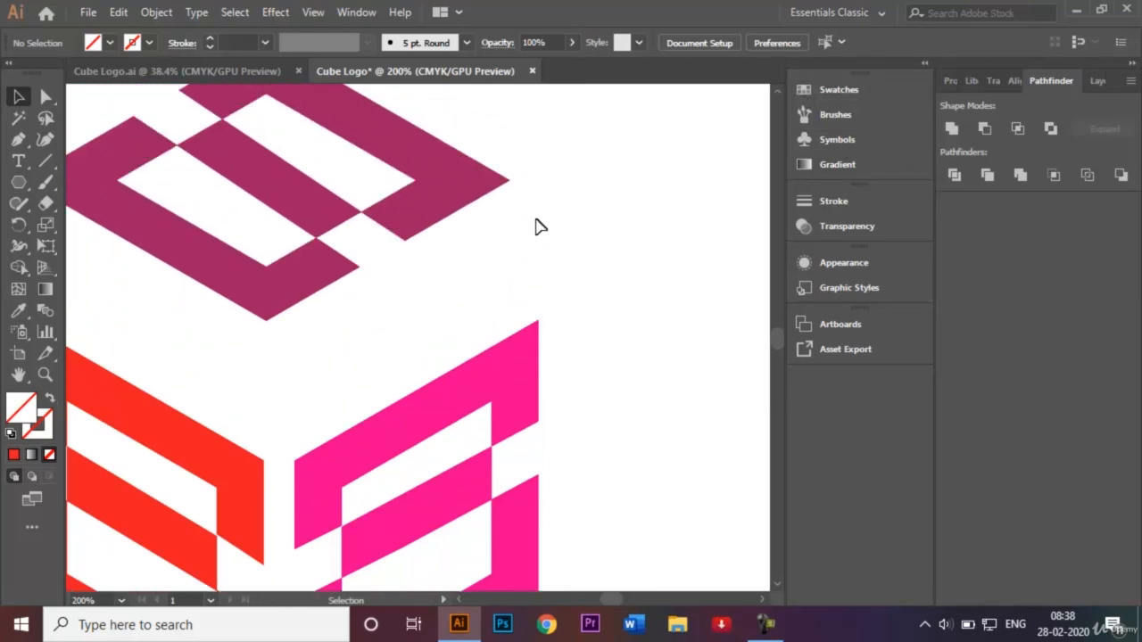
{"action": "left_click", "coordinate": [149, 128]}
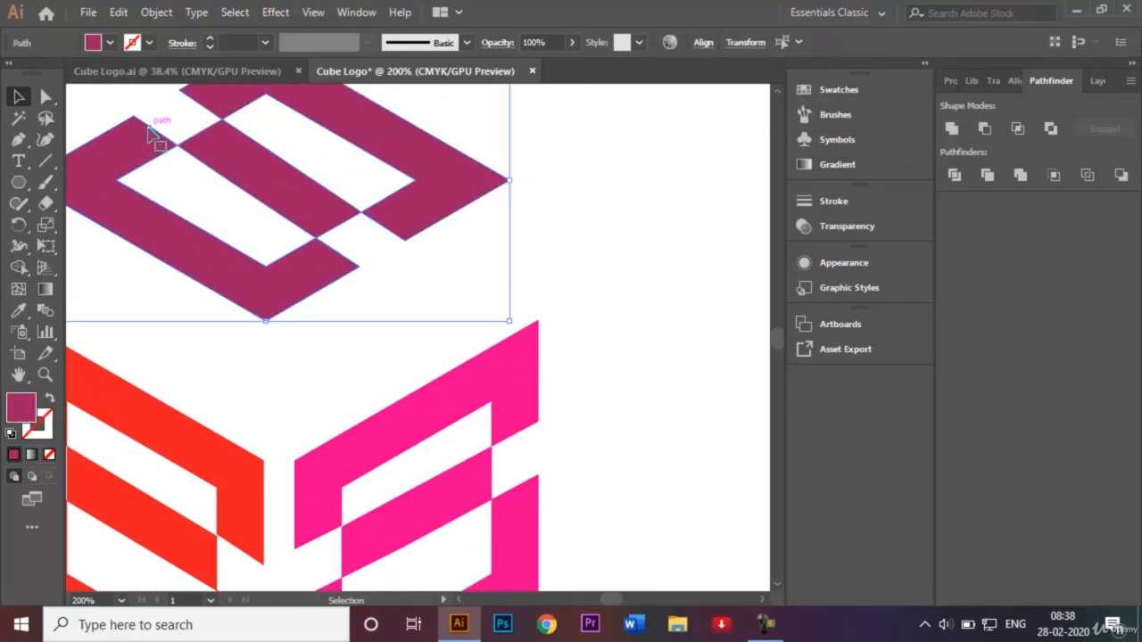
{"action": "key", "text": "shift+Down"}
{"action": "key", "text": "shift+Down"}
{"action": "key", "text": "shift+Down"}
{"action": "key", "text": "shift+Down"}
{"action": "key", "text": "shift+Down"}
{"action": "key", "text": "shift+Down"}
{"action": "key", "text": "shift+Down"}
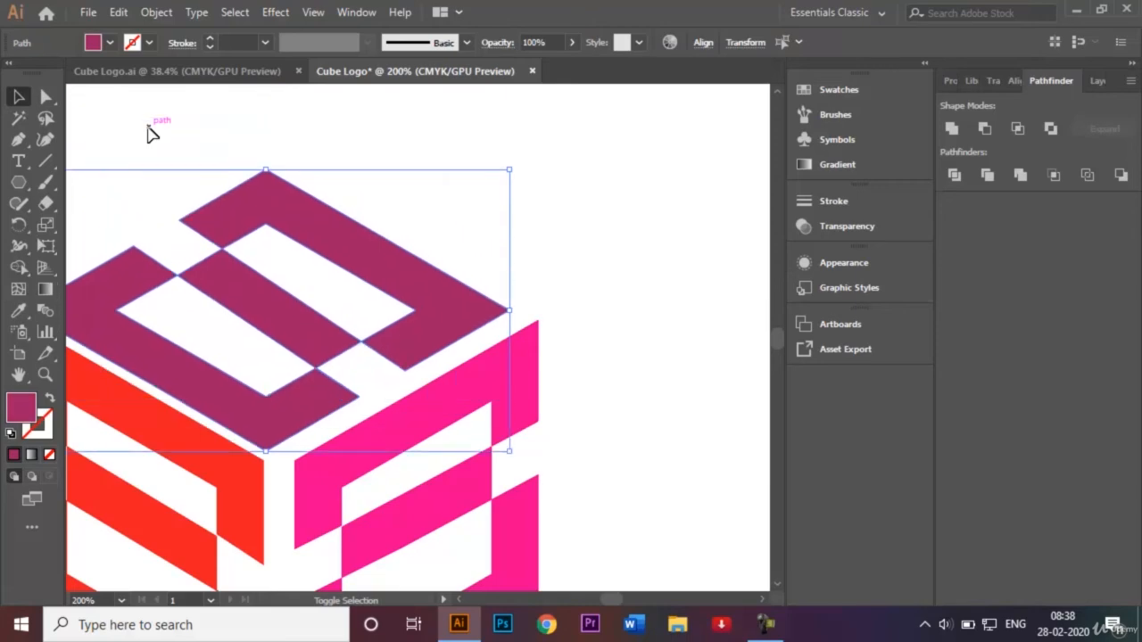
- Nudge the top face to the right to centre it over the two side faces and deselect it
{"action": "key", "text": "Right"}
{"action": "key", "text": "Right"}
{"action": "key", "text": "Right"}
{"action": "key", "text": "Right"}
{"action": "key", "text": "Right"}
{"action": "key", "text": "Right"}
{"action": "key", "text": "Right"}
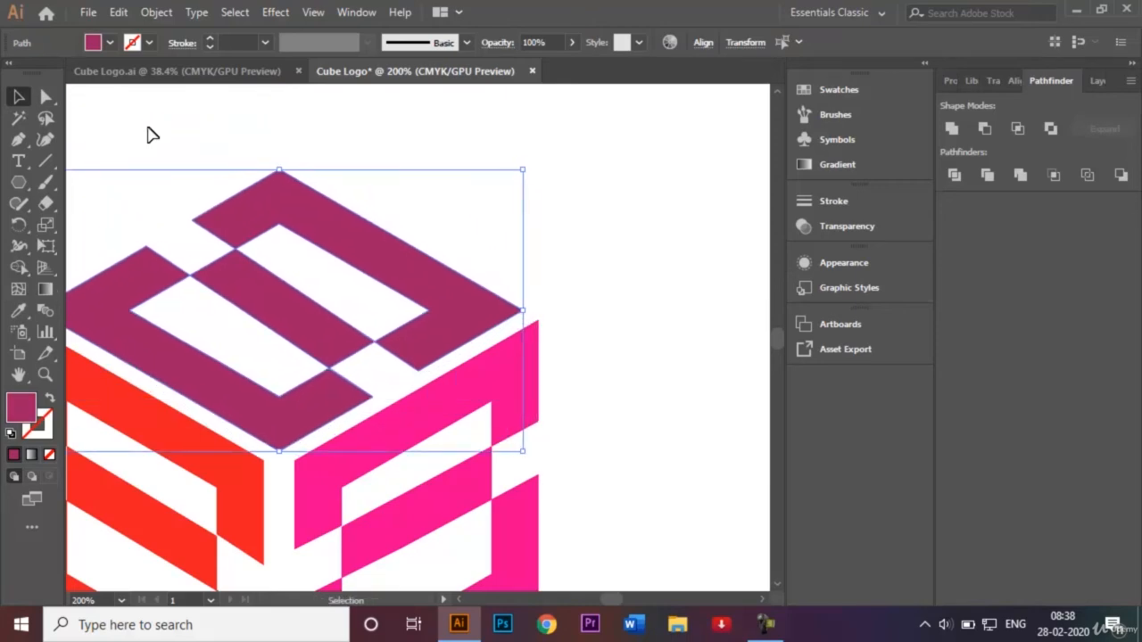
{"action": "key", "text": "Right"}
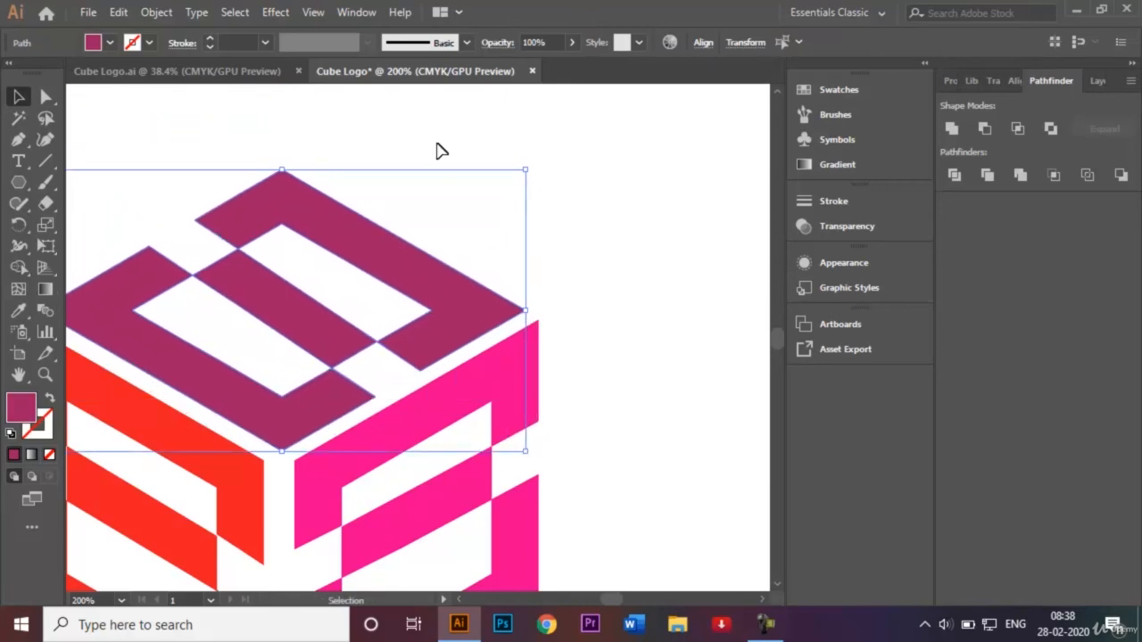
{"action": "left_click", "coordinate": [622, 228]}
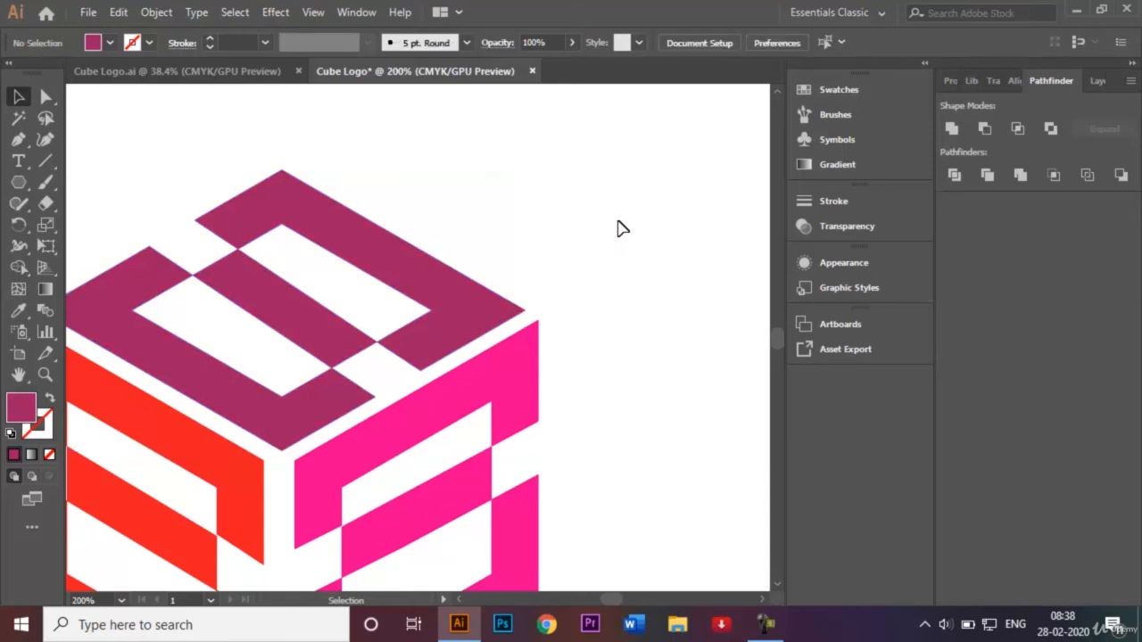
- Examine the assembled cube and compare it with the reference logo in the Cube Logo.ai document
{"action": "left_click", "coordinate": [460, 602]}
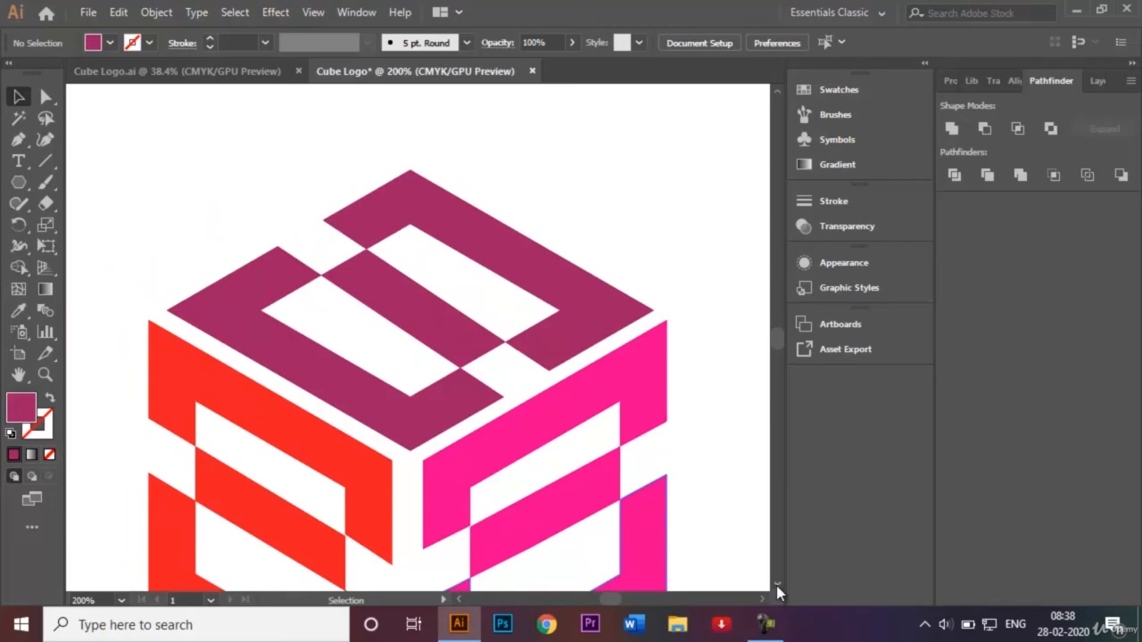
{"action": "left_click", "coordinate": [776, 585]}
{"action": "key", "text": "ctrl+minus"}
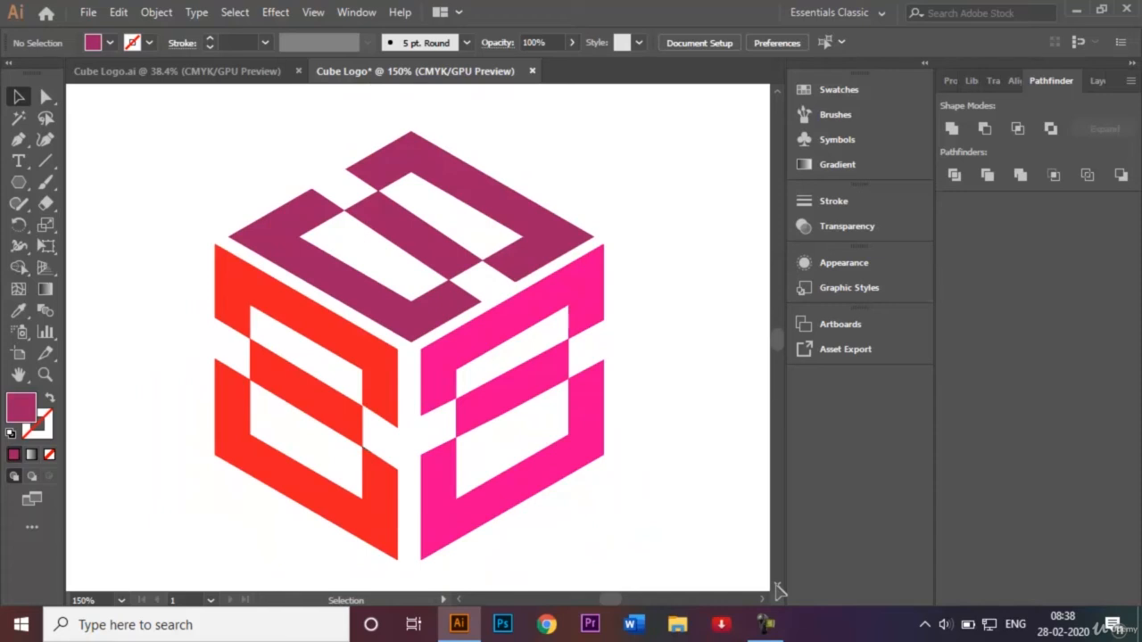
{"action": "left_click", "coordinate": [1095, 81]}
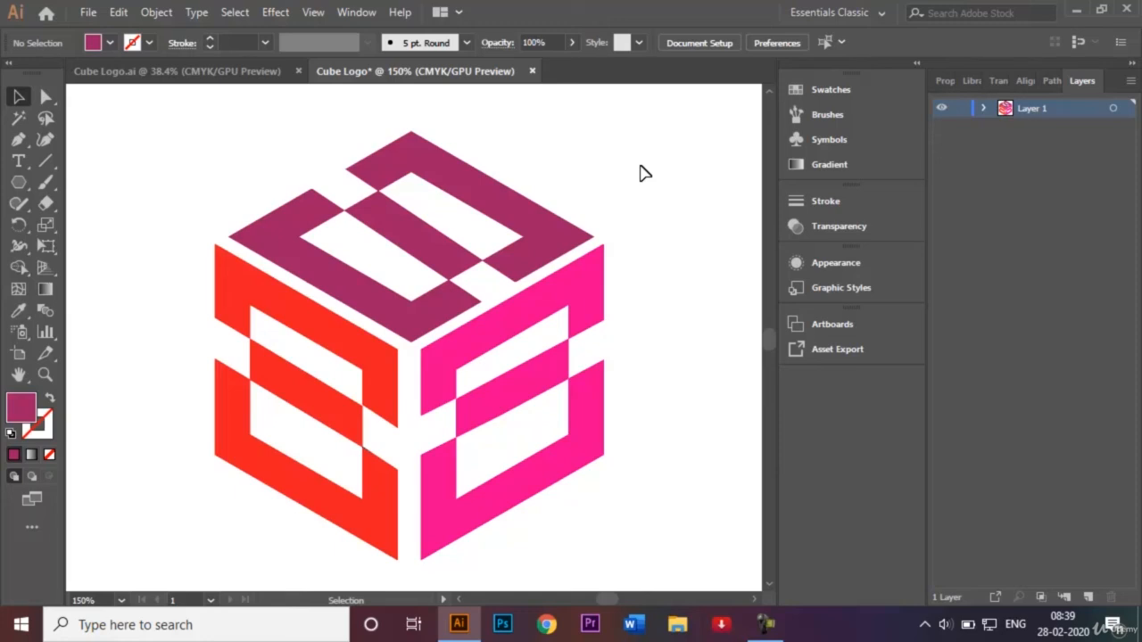
{"action": "left_click", "coordinate": [172, 73]}
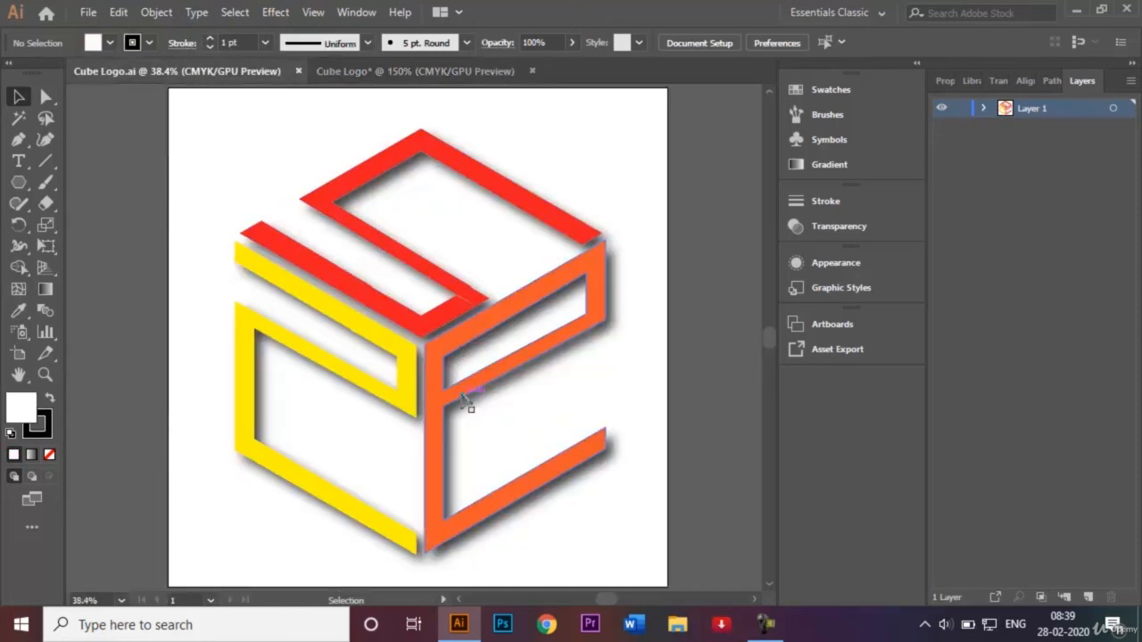
{"action": "left_click", "coordinate": [399, 75]}
- Apply a Drop Shadow effect with 45% opacity to all shapes of the cube, checking its preview first
{"action": "left_click_drag", "start_coordinate": [214, 141], "coordinate": [595, 545]}
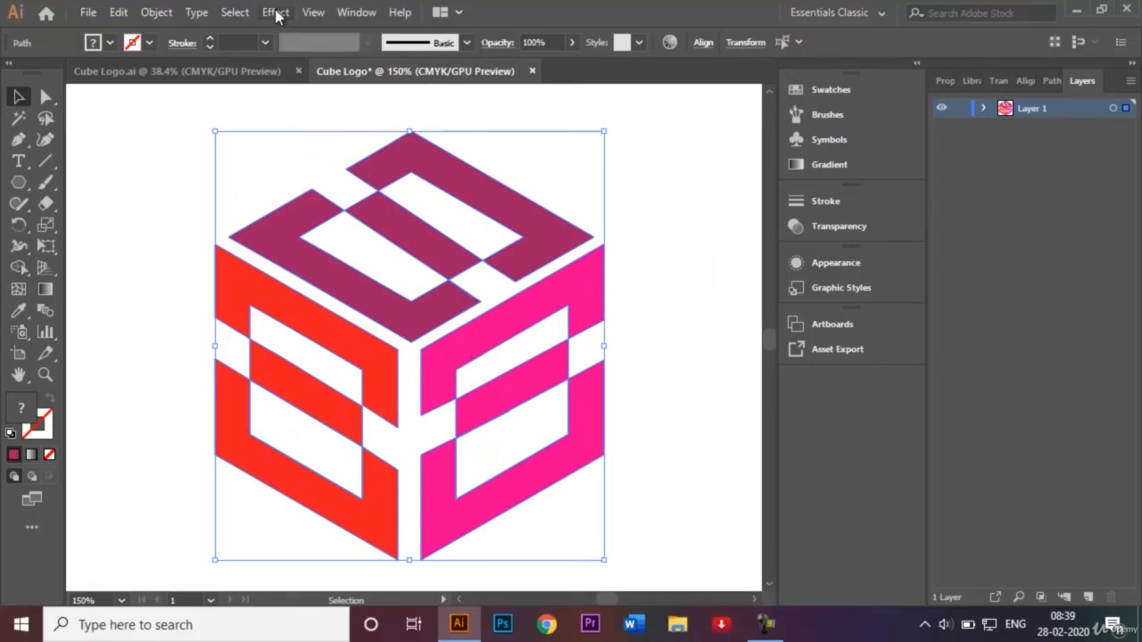
{"action": "left_click", "coordinate": [277, 13]}
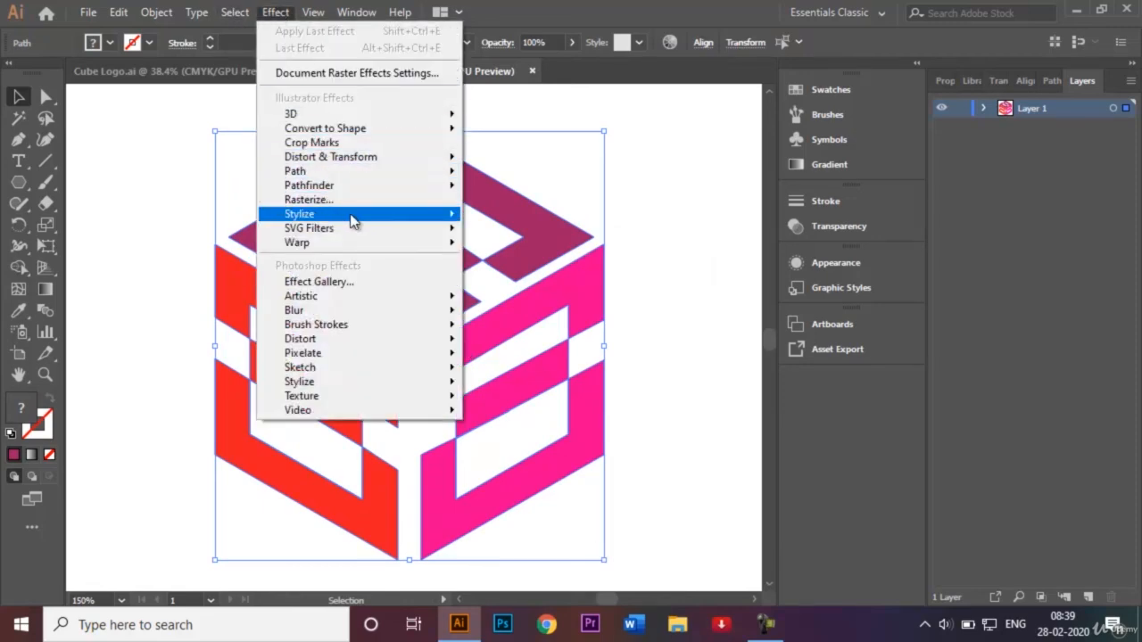
{"action": "mouse_move", "coordinate": [450, 223]}
{"action": "left_click", "coordinate": [505, 217]}
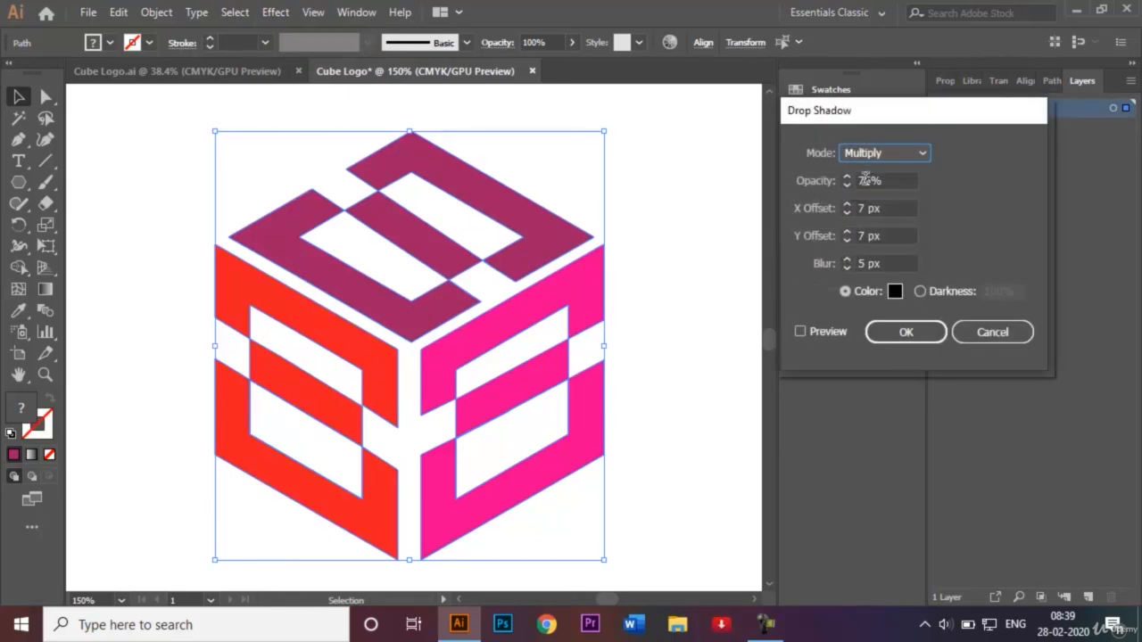
{"action": "left_click", "coordinate": [865, 180]}
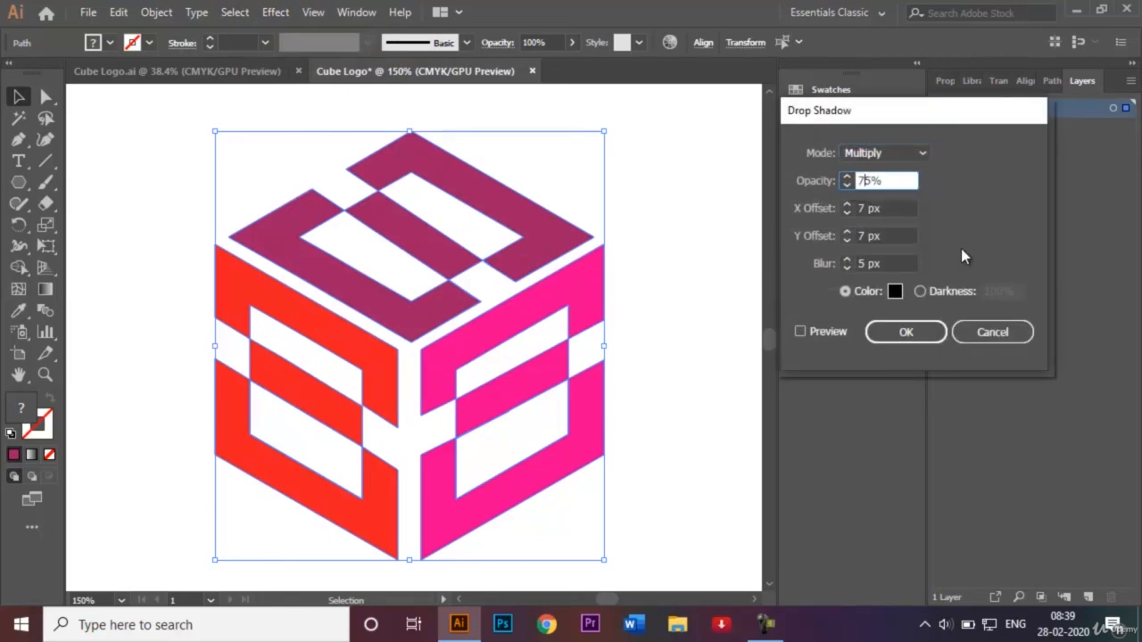
{"action": "key", "text": "BackSpace"}
{"action": "type", "text": "4"}
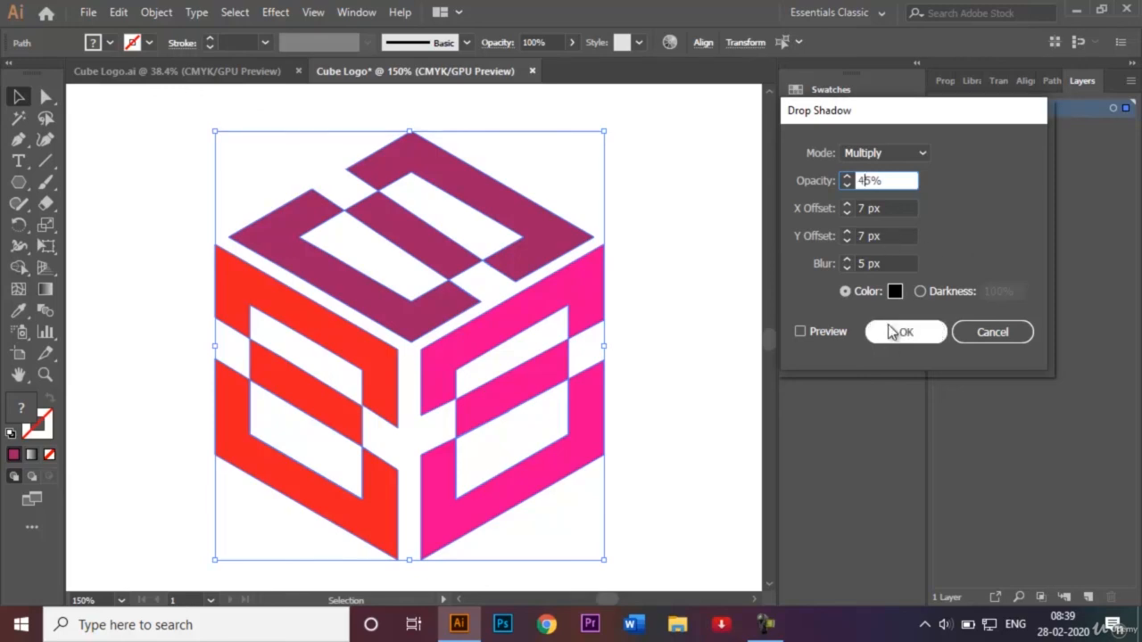
{"action": "left_click", "coordinate": [800, 332]}
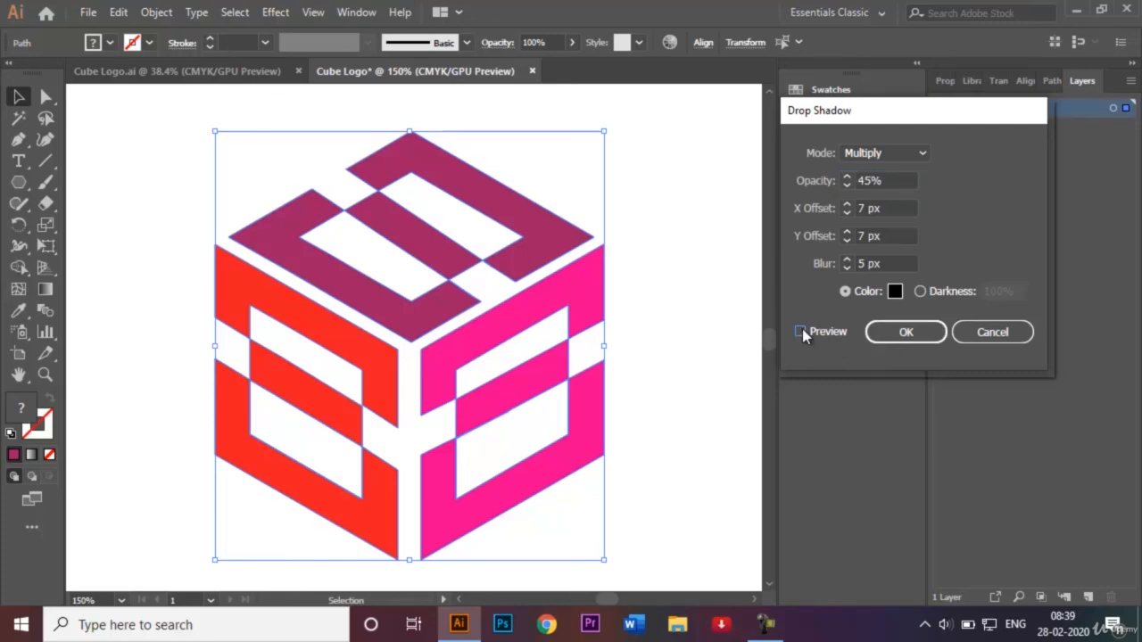
{"action": "left_click", "coordinate": [801, 332]}
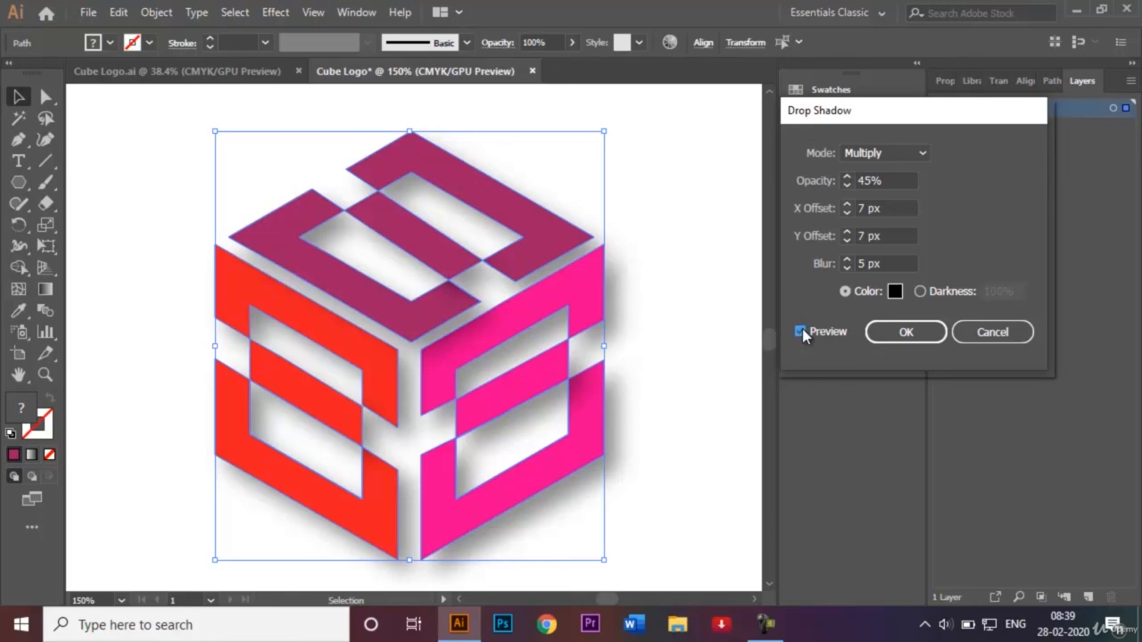
{"action": "left_click", "coordinate": [924, 333]}
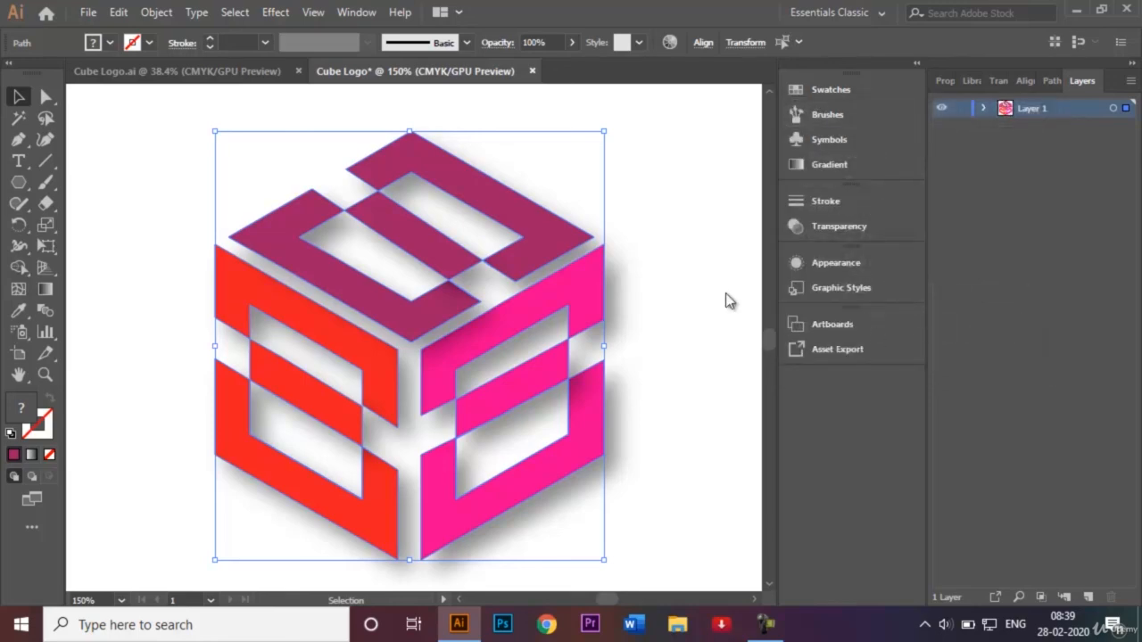
- Enlarge the whole cube proportionally from its centre to about 799 x 882 px, move it up to centre it on the artboard and deselect it
{"action": "key", "text": "ctrl+0"}
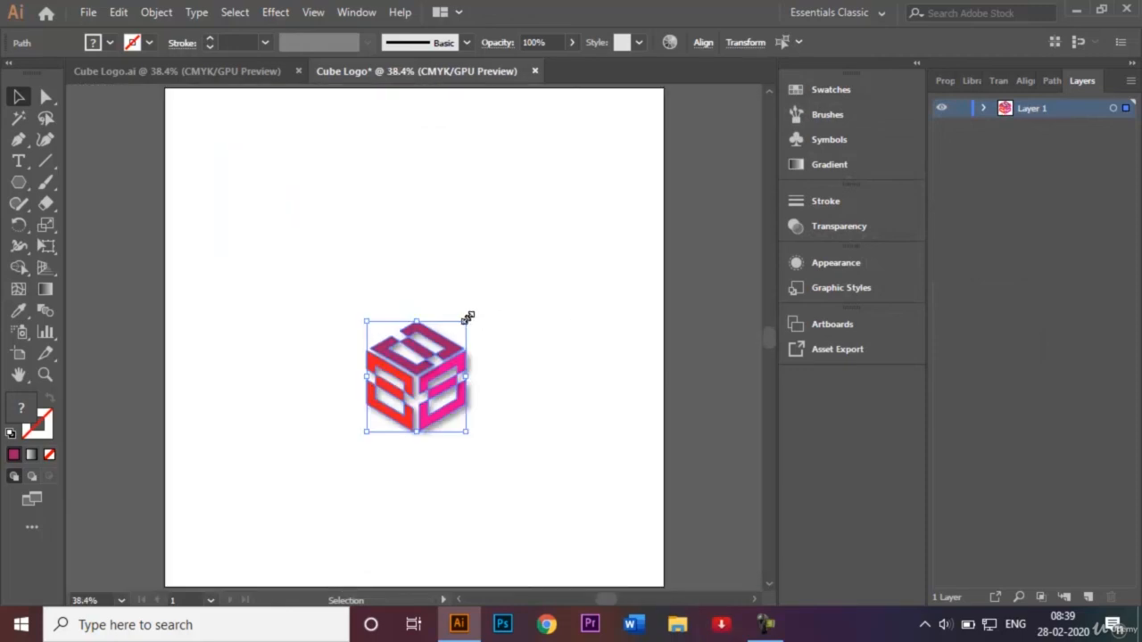
{"action": "left_click_drag", "start_coordinate": [467, 317], "coordinate": [610, 191]}
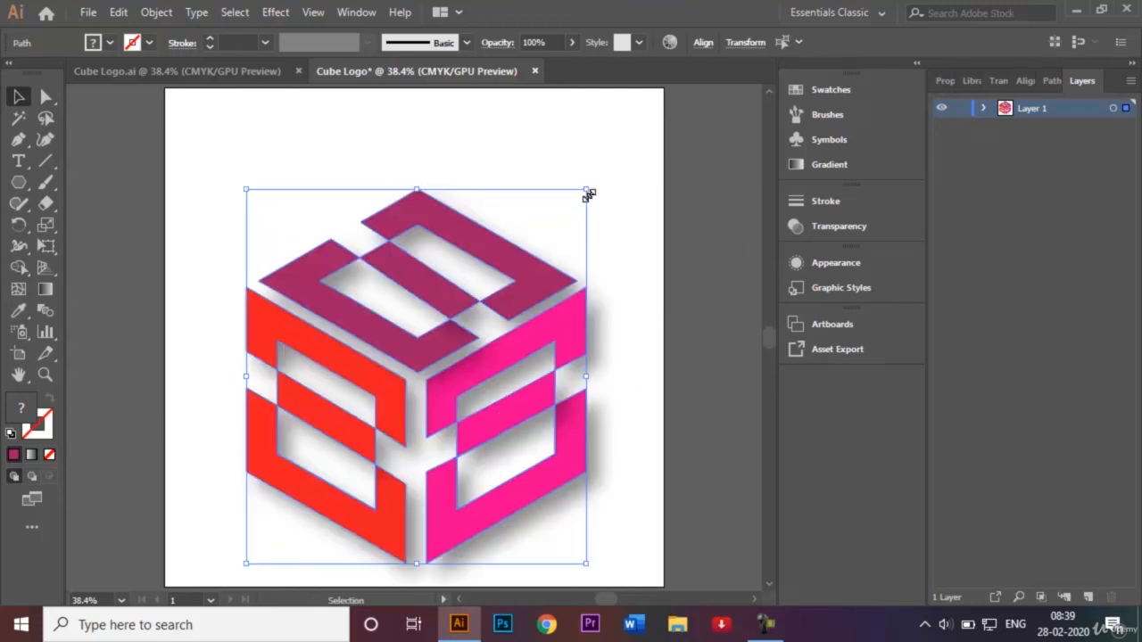
{"action": "left_click_drag", "start_coordinate": [586, 188], "coordinate": [620, 158]}
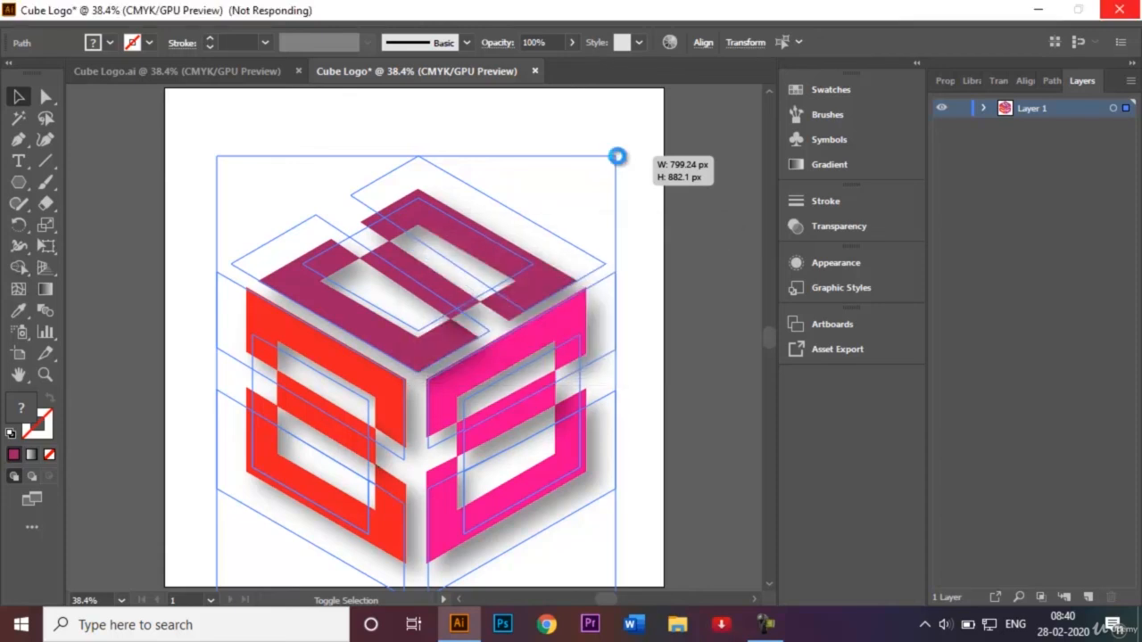
{"action": "key", "text": "shift+Up"}
{"action": "key", "text": "shift+Up"}
{"action": "key", "text": "shift+Up"}
{"action": "key", "text": "shift+Up"}
{"action": "key", "text": "shift+Up"}
{"action": "key", "text": "shift+Up"}
{"action": "key", "text": "shift+Up"}
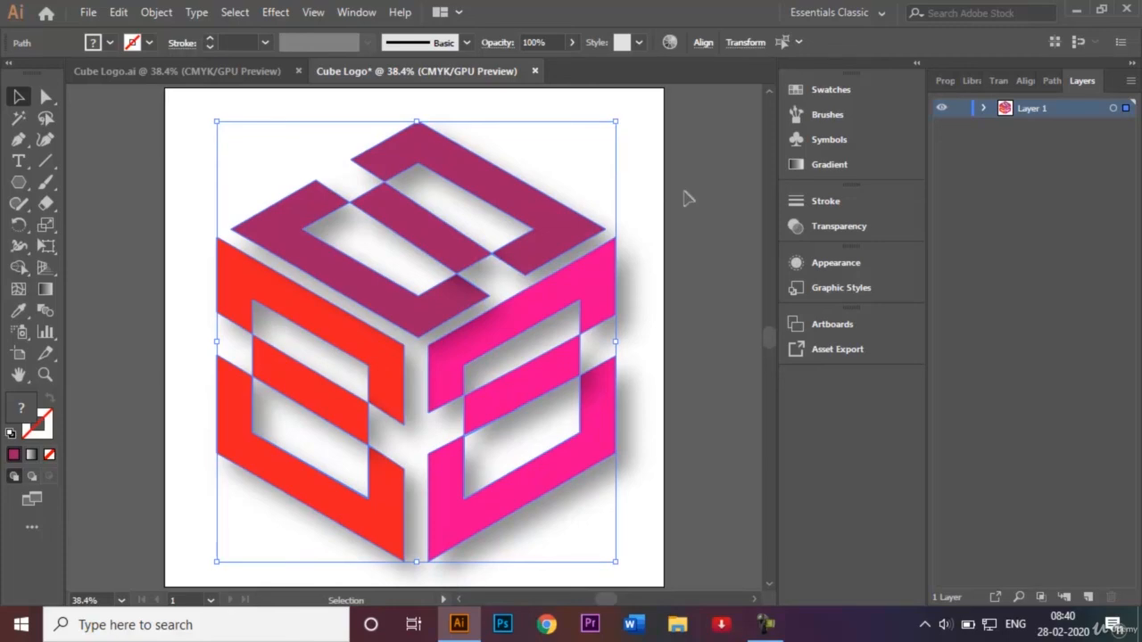
{"action": "left_click", "coordinate": [699, 204]}
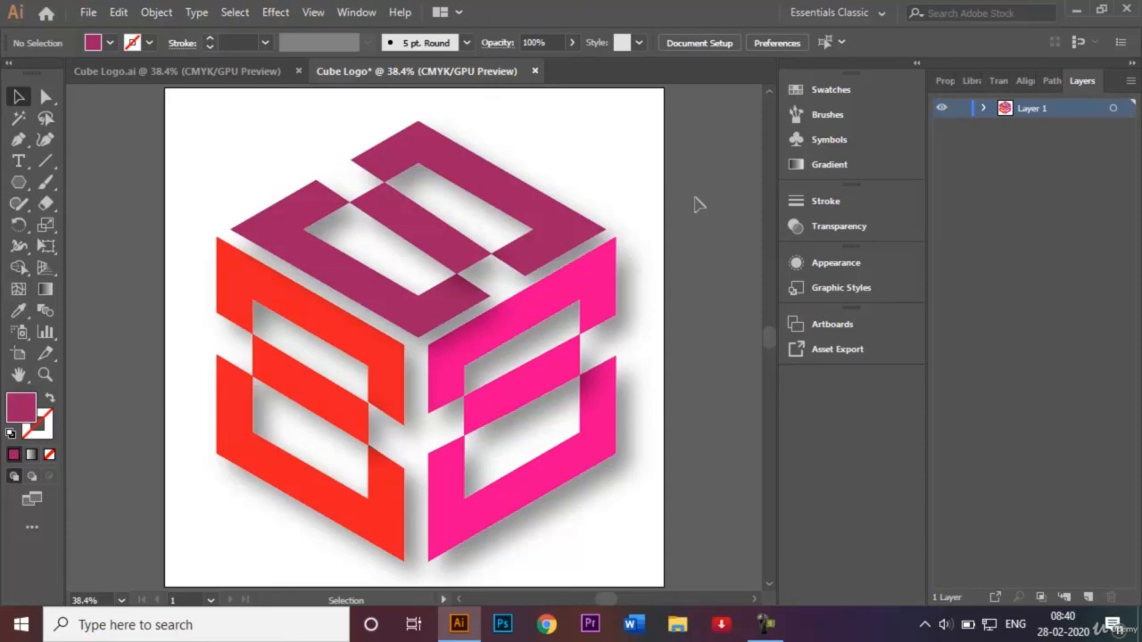
- Save the document as Cube Logo.ai in the Extra AI Files folder, replacing the existing file and using the Illustrator CC version
{"action": "left_click", "coordinate": [88, 14]}
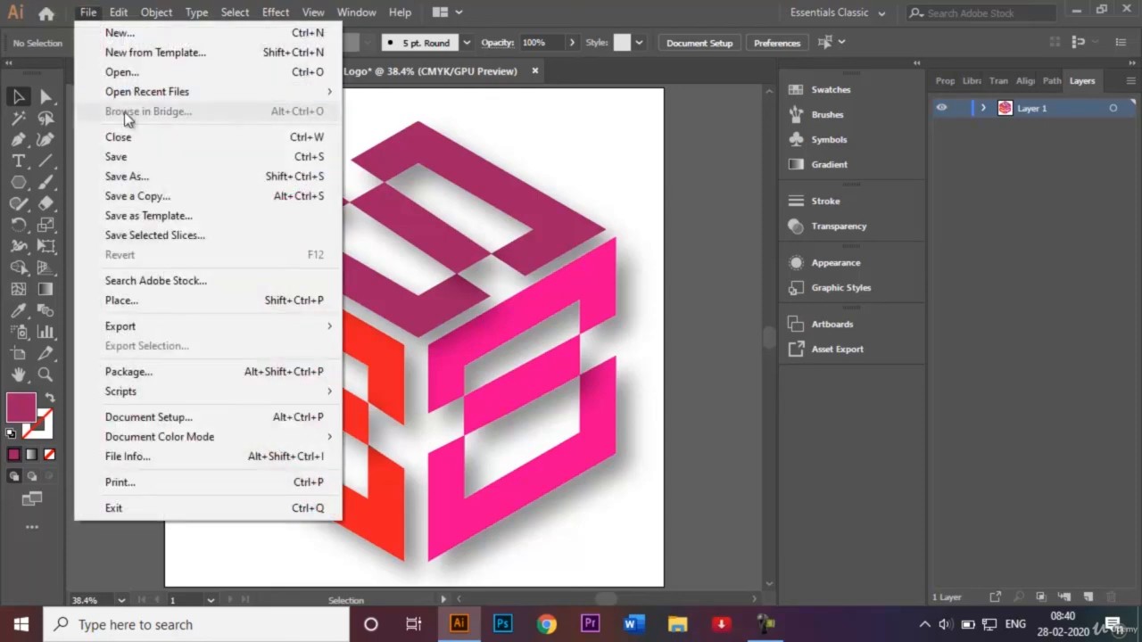
{"action": "left_click", "coordinate": [163, 177]}
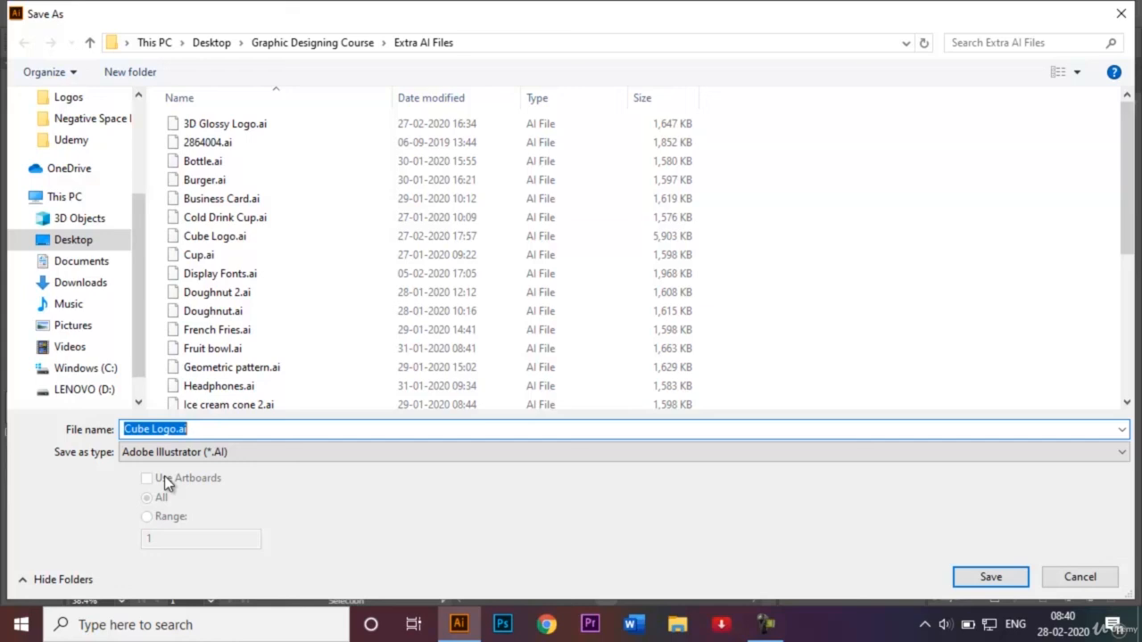
{"action": "left_click", "coordinate": [1000, 582]}
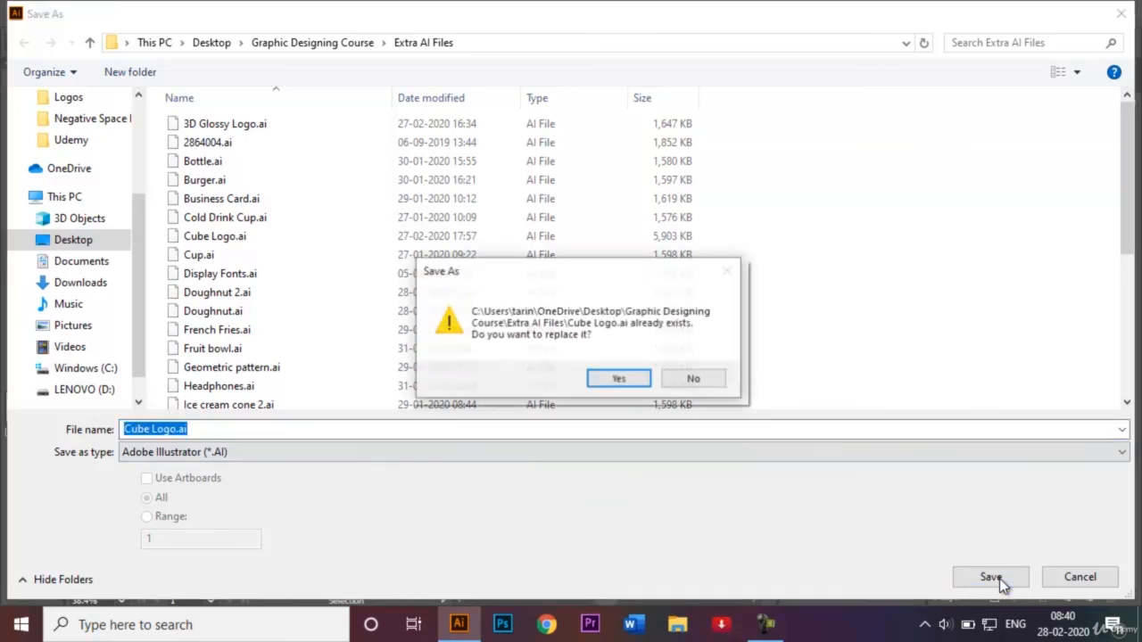
{"action": "left_click", "coordinate": [615, 378]}
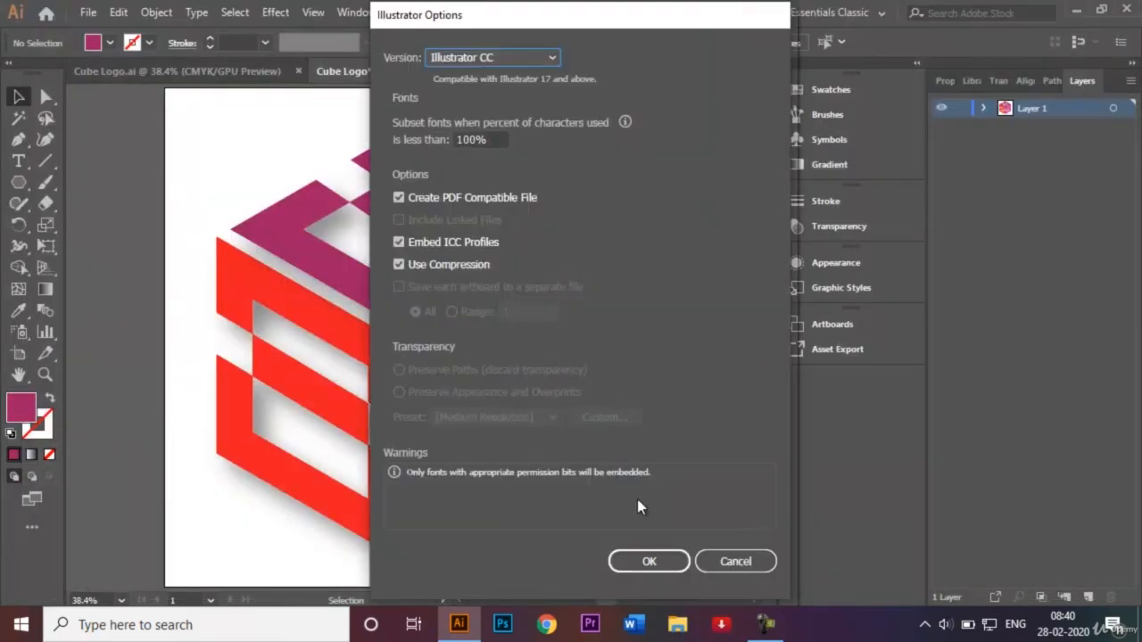
{"action": "left_click", "coordinate": [649, 561]}
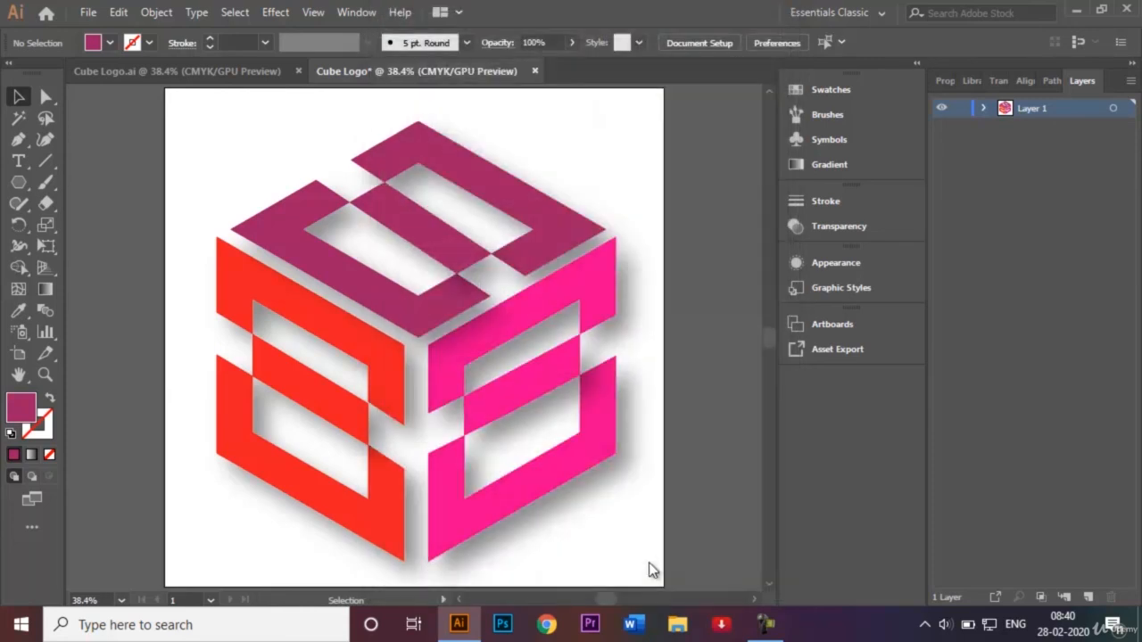